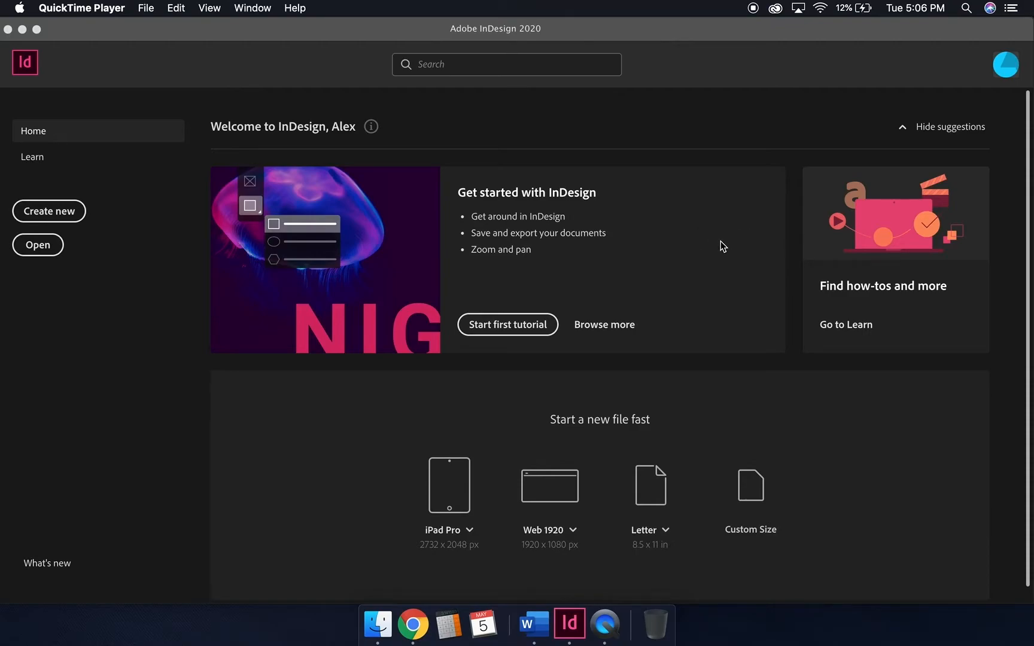
Switch to Chrome, browse the magazine layout image results and preview the Alcohol Abuse infographic spread.
click(412, 624)
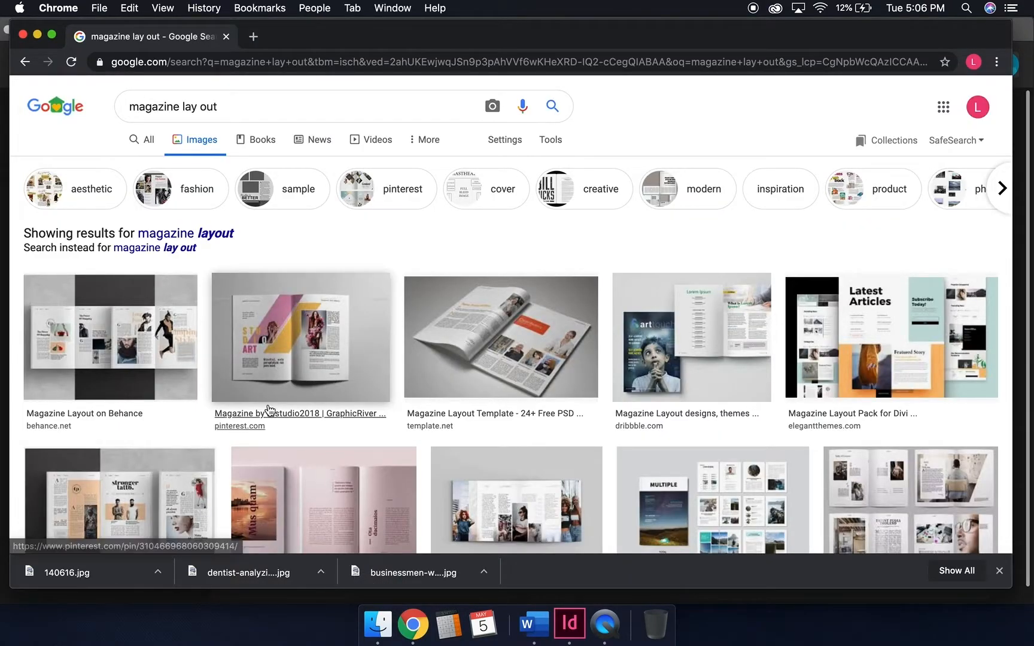
scroll(269, 410, down, 10)
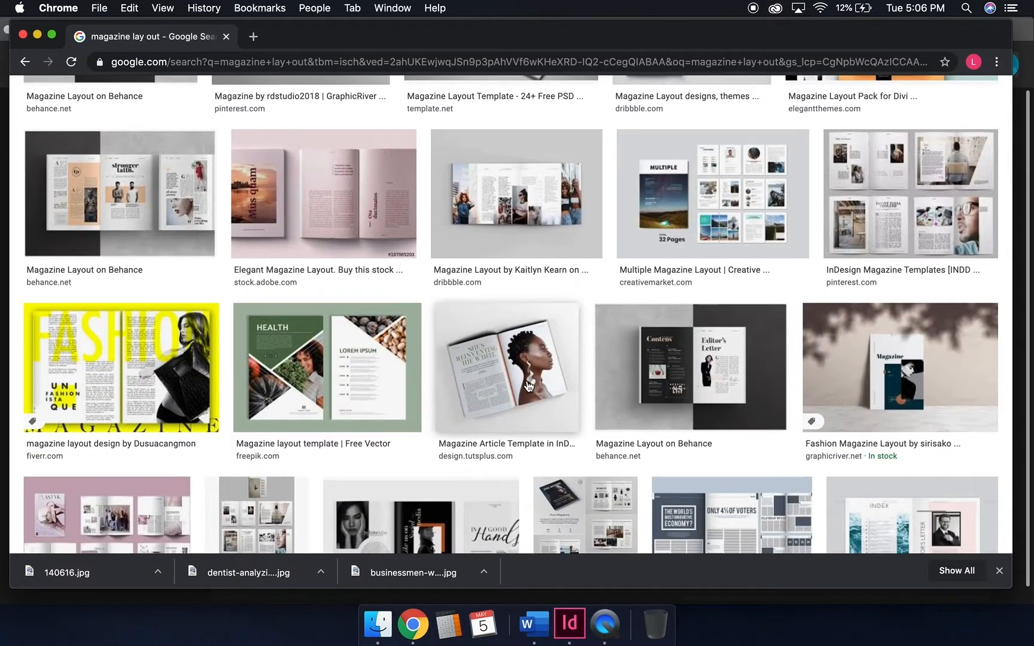
scroll(528, 385, down, 15)
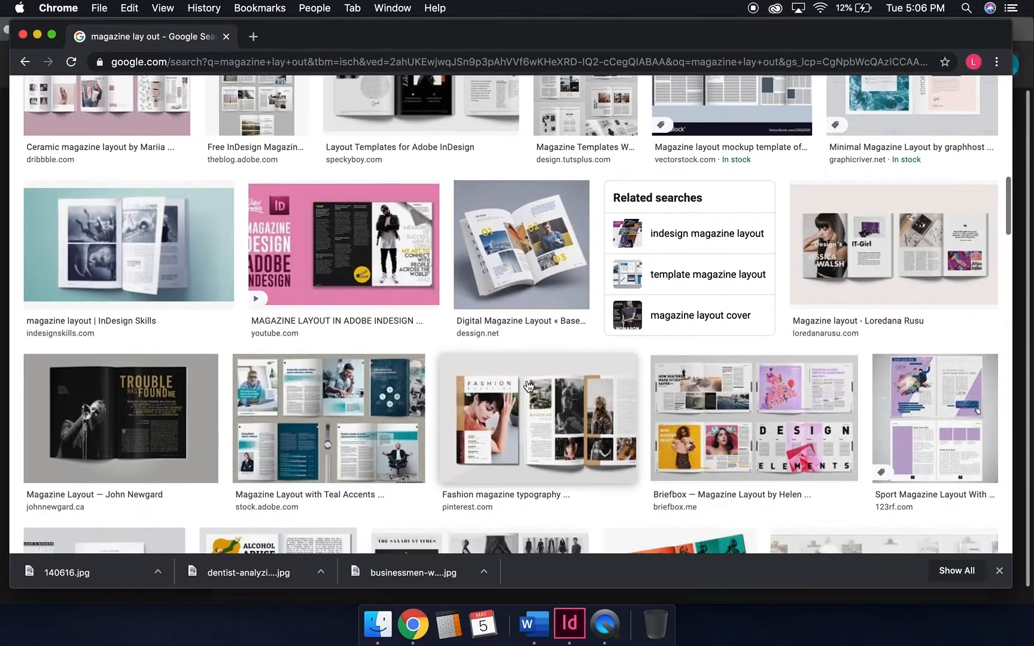
scroll(527, 385, down, 3)
scroll(528, 384, down, 4)
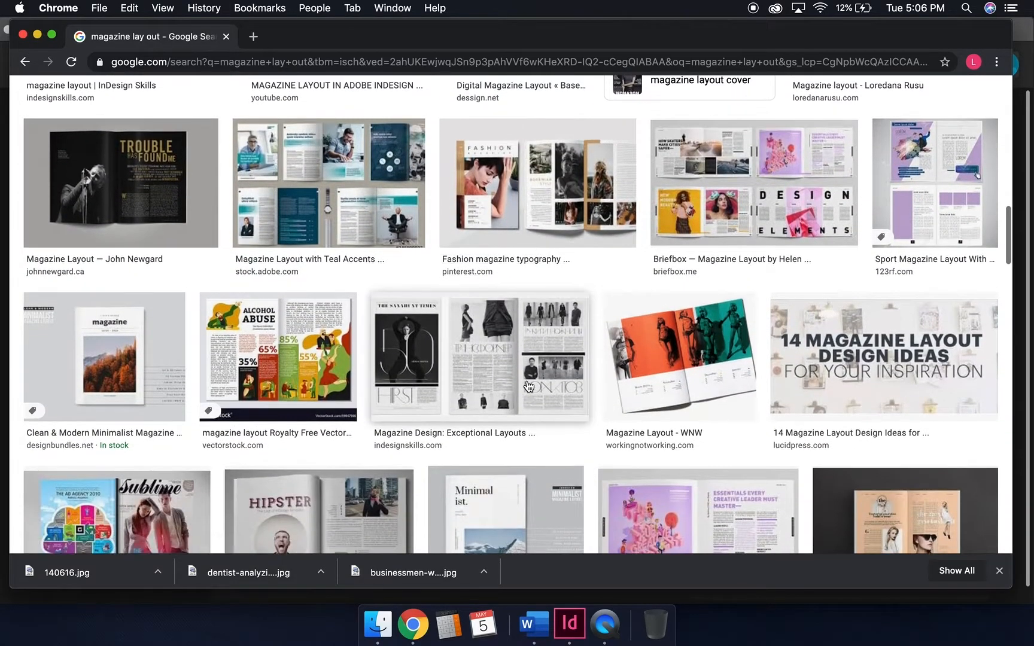
click(292, 331)
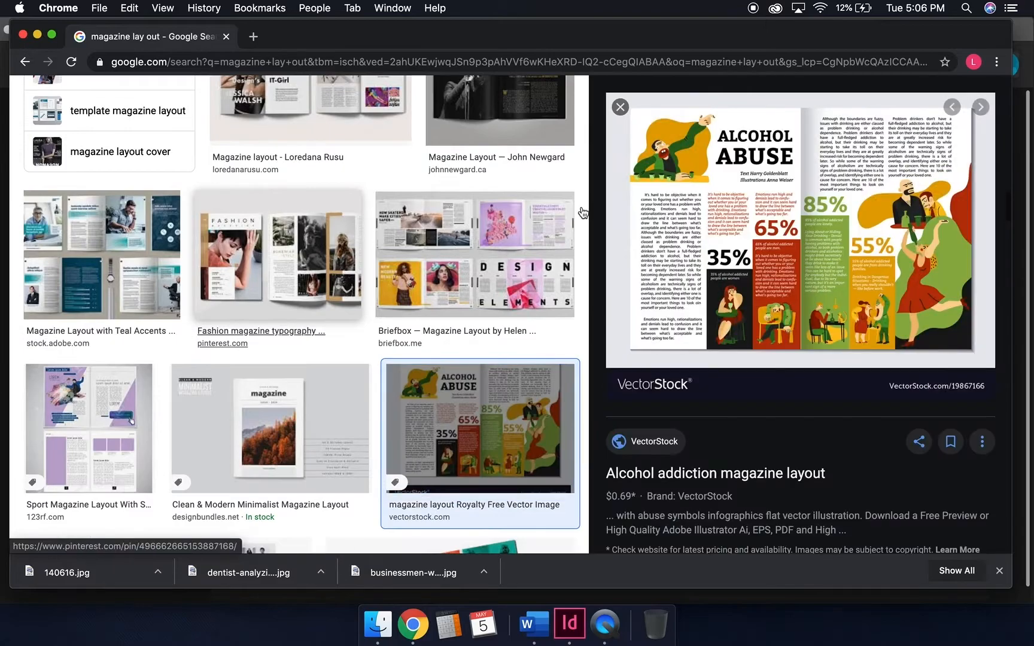
click(619, 108)
scroll(711, 383, down, 3)
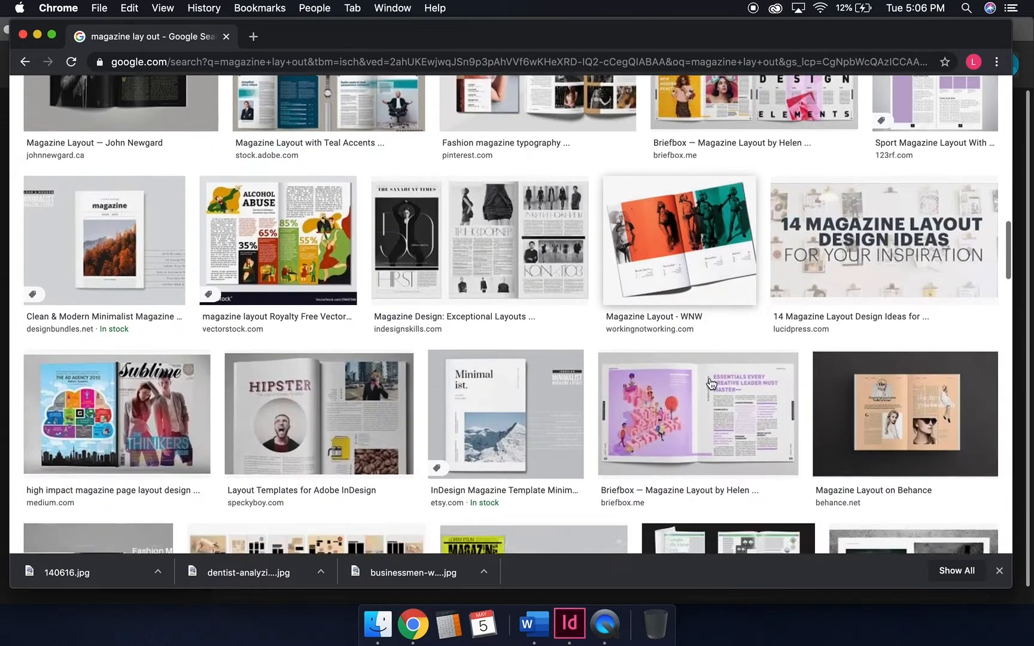
scroll(711, 383, down, 1)
click(278, 179)
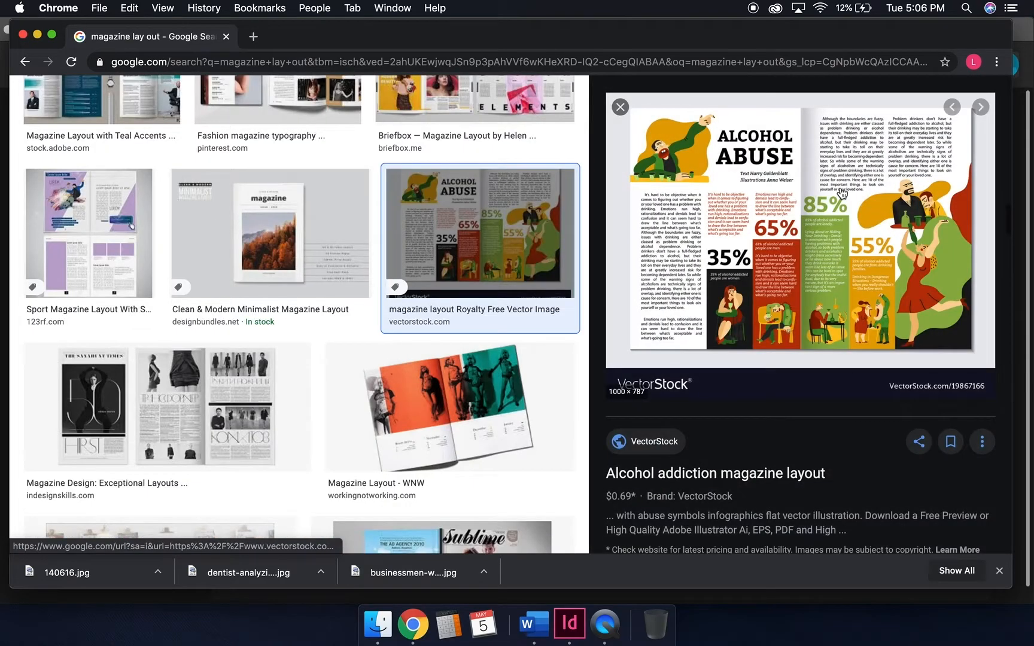
click(619, 108)
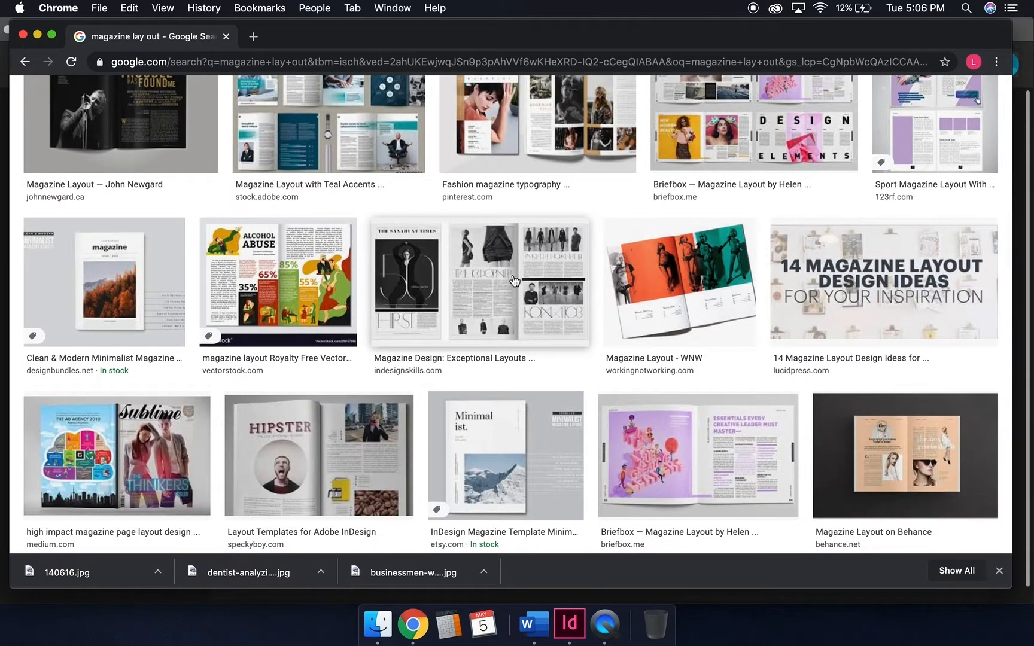
Preview the black-and-white Magazine Design: Exceptional Layouts spread and the Sublime high impact page layout among the image results.
click(513, 280)
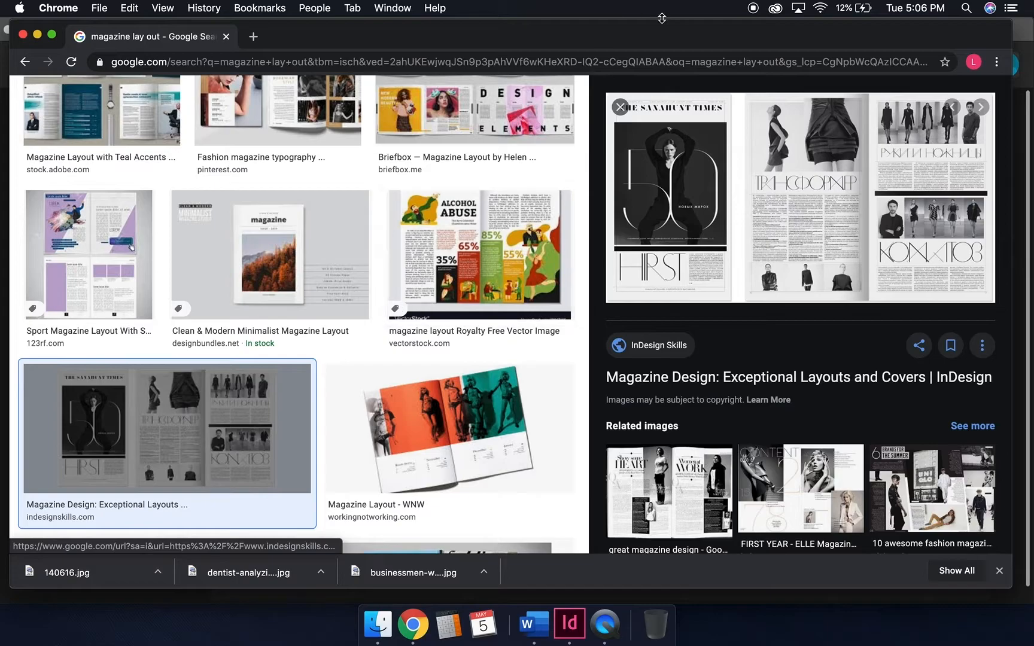
click(621, 110)
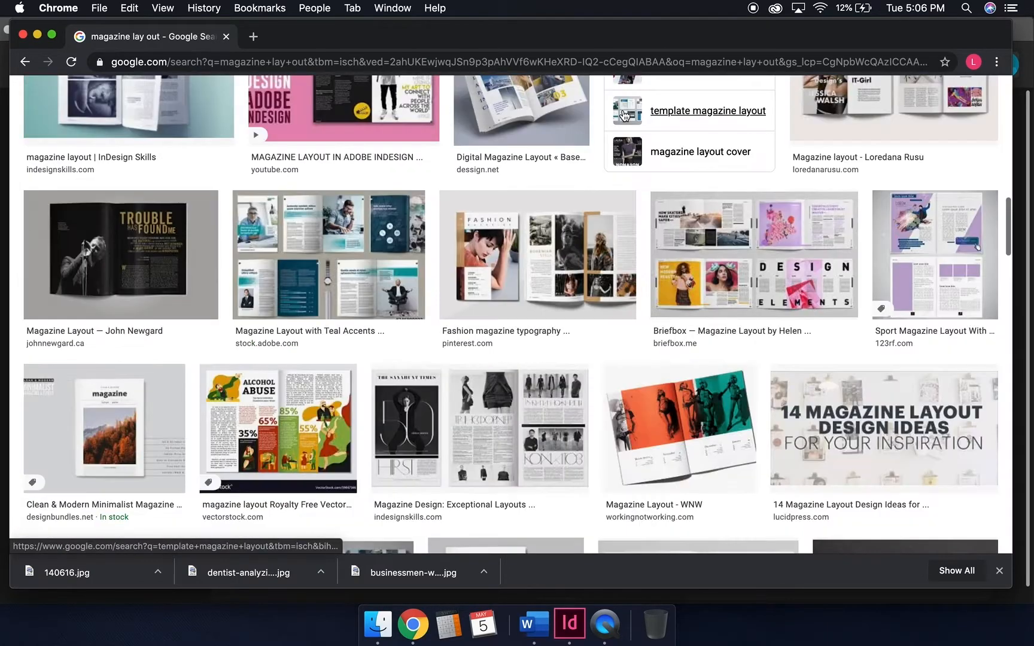
scroll(633, 350, down, 6)
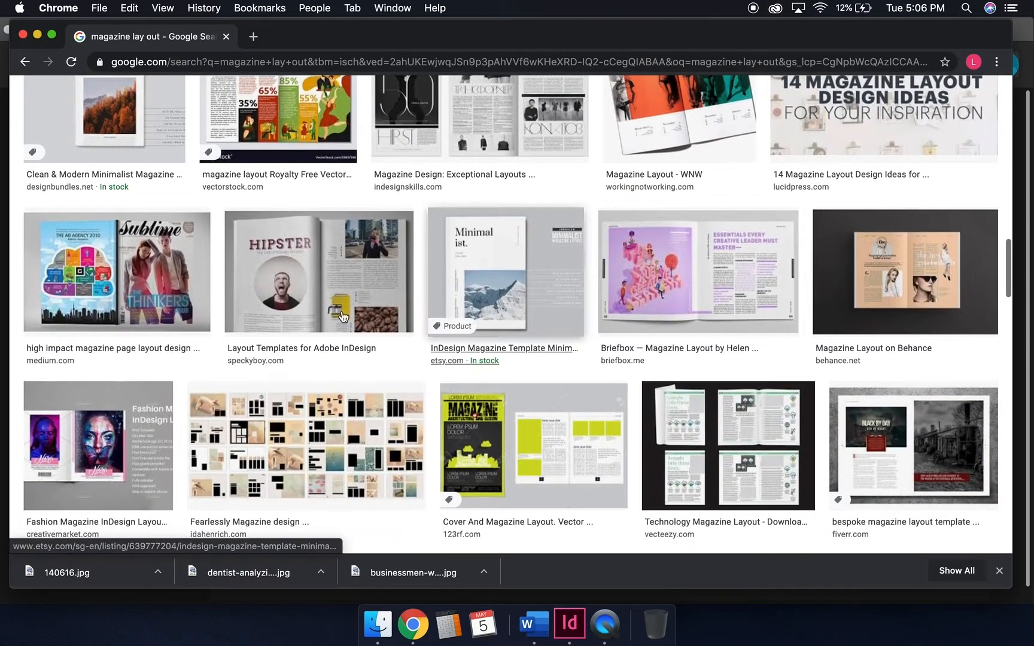
click(166, 267)
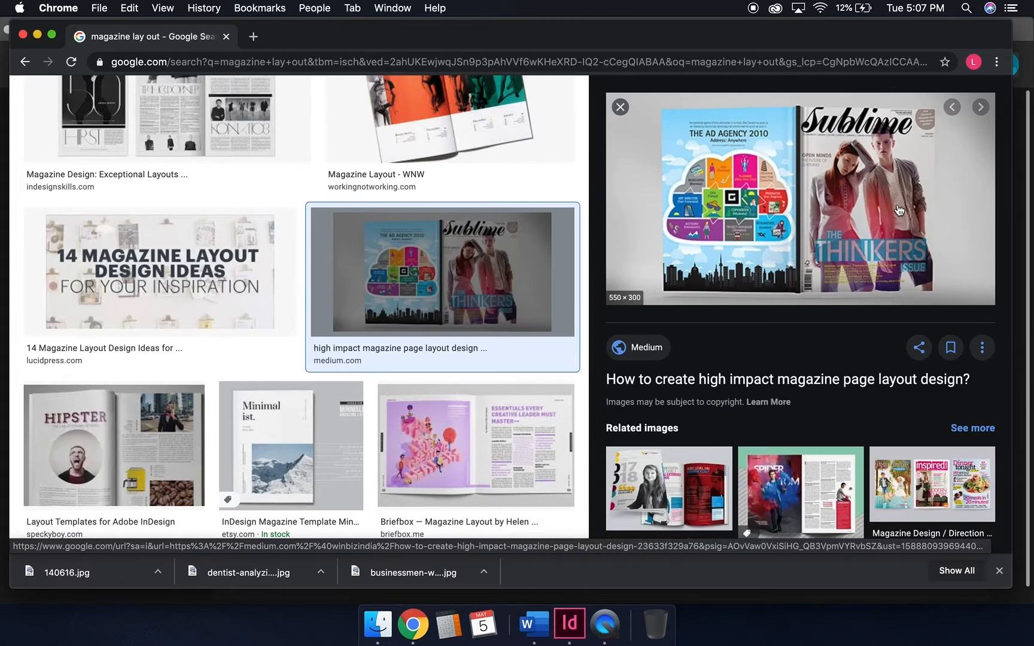
click(622, 107)
Browse further down the image results and preview the Adobe Stock Black and White Magazine Layout.
scroll(686, 351, down, 8)
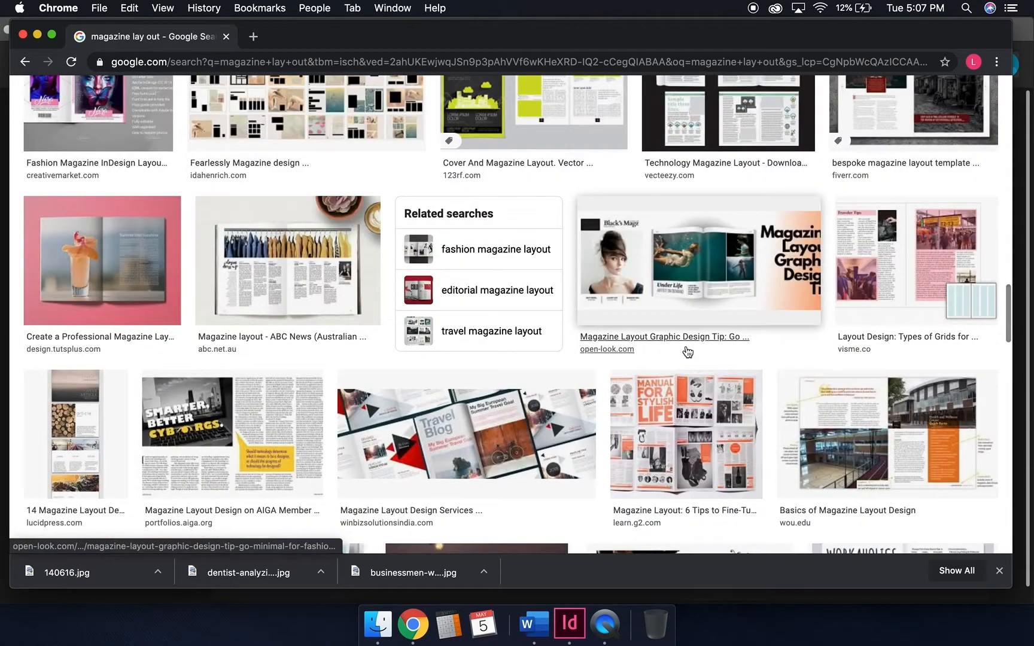
scroll(701, 350, down, 6)
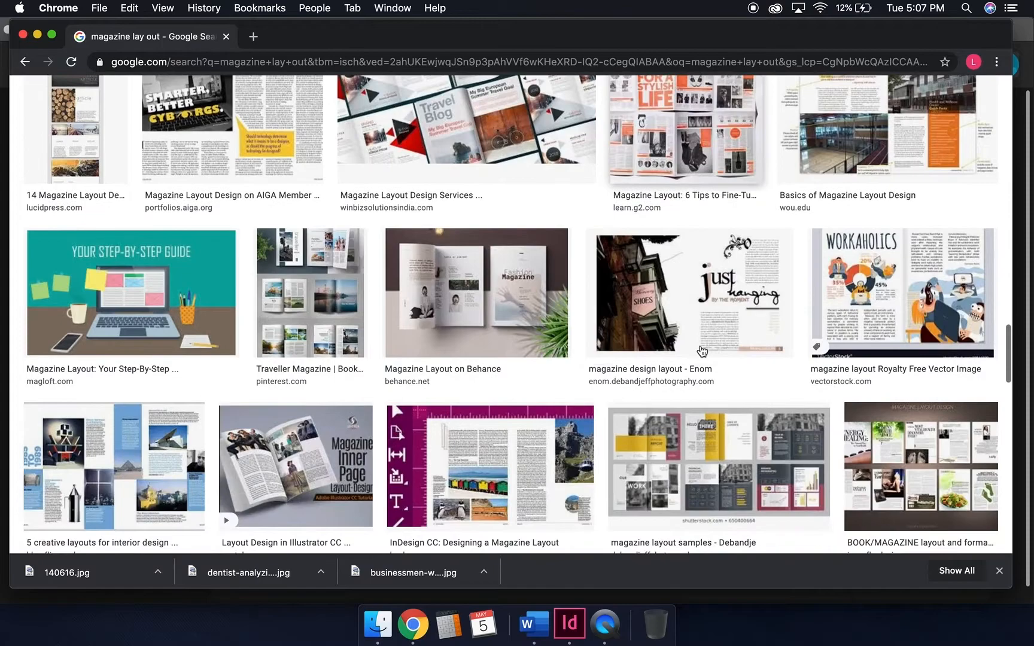
scroll(634, 371, down, 3)
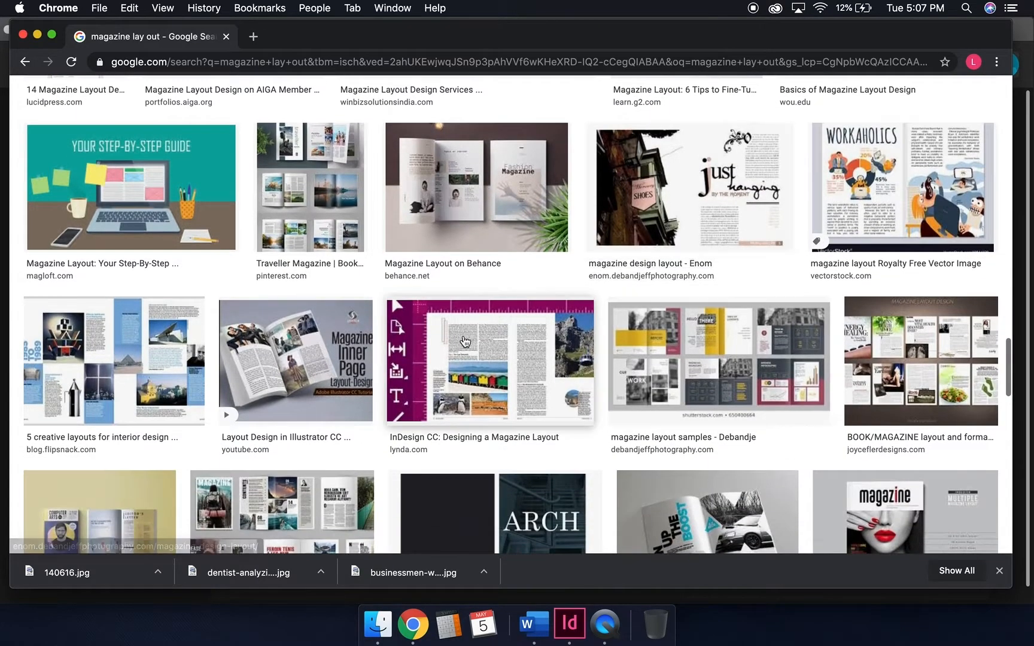
scroll(370, 342, down, 2)
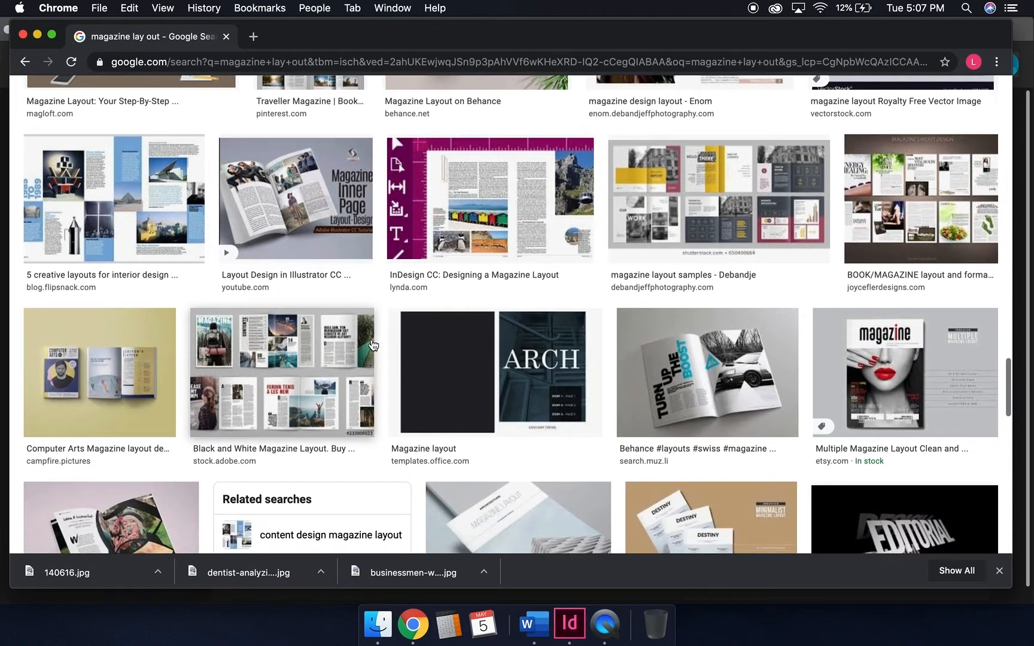
click(289, 353)
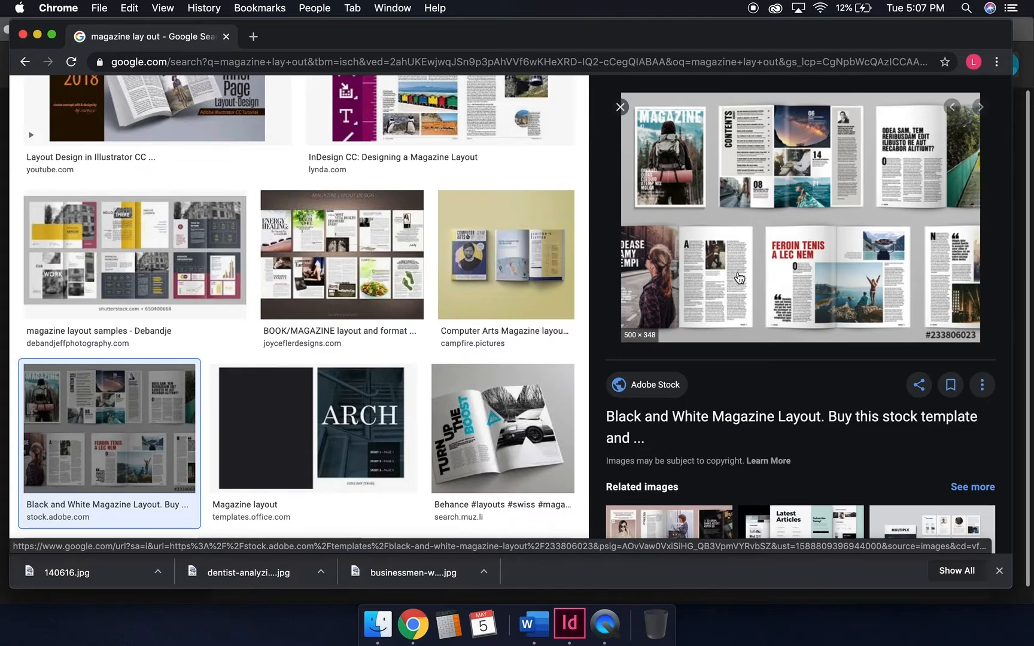
click(619, 107)
Look through more magazine layouts and preview the Visme Types of Grids example with the Pretty Woman article.
scroll(622, 361, down, 8)
scroll(622, 367, down, 10)
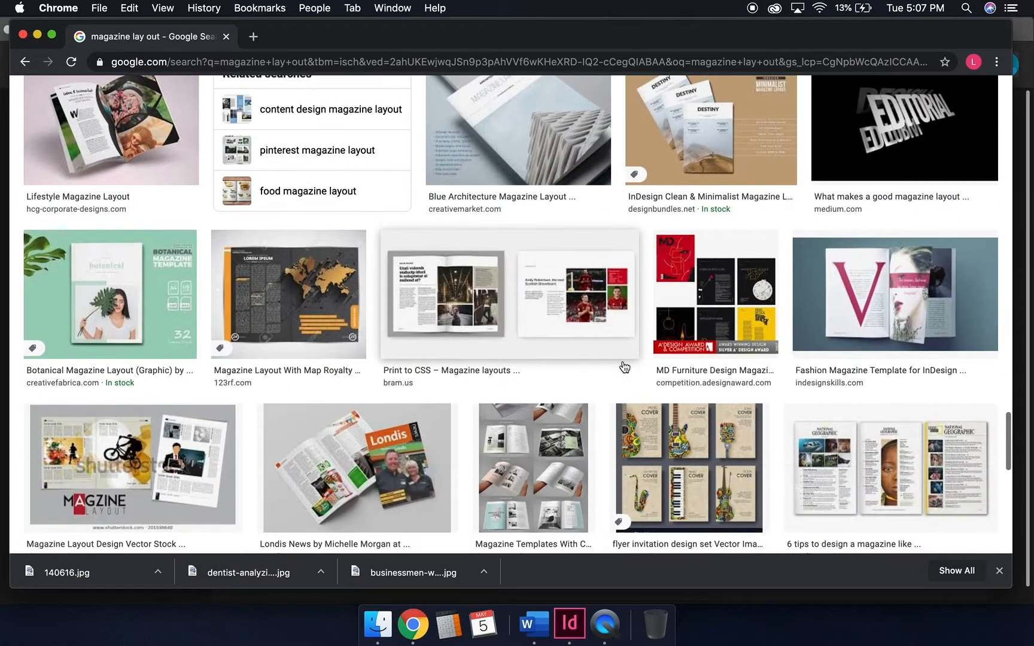
scroll(623, 367, down, 10)
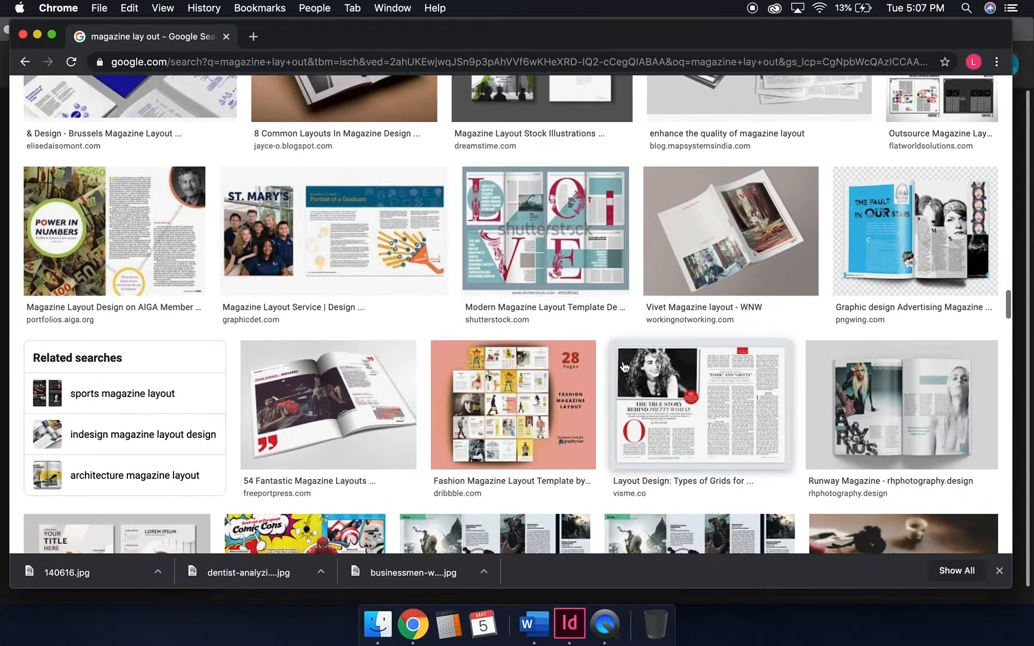
click(623, 367)
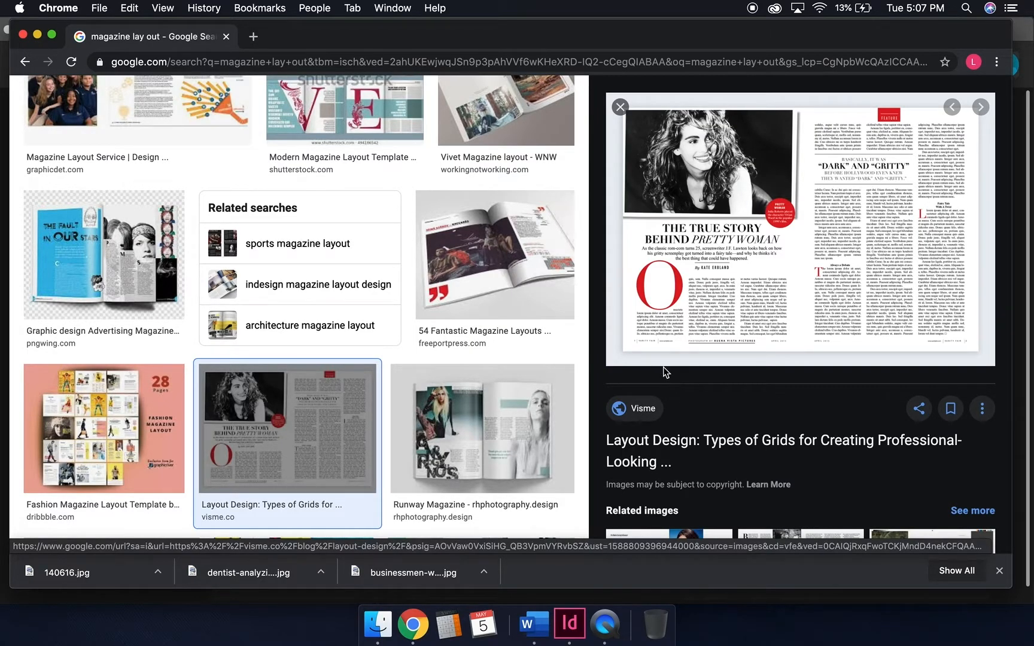
click(620, 106)
Continue through the image results and preview the yellow Effective magazine designs tips layout.
scroll(480, 357, down, 10)
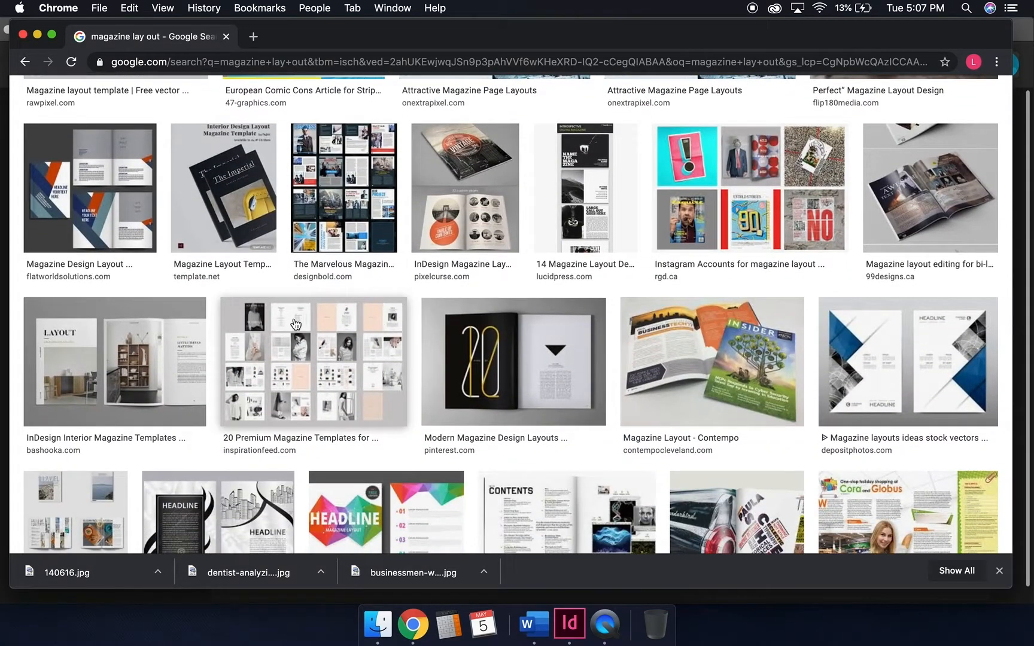
scroll(450, 373, down, 5)
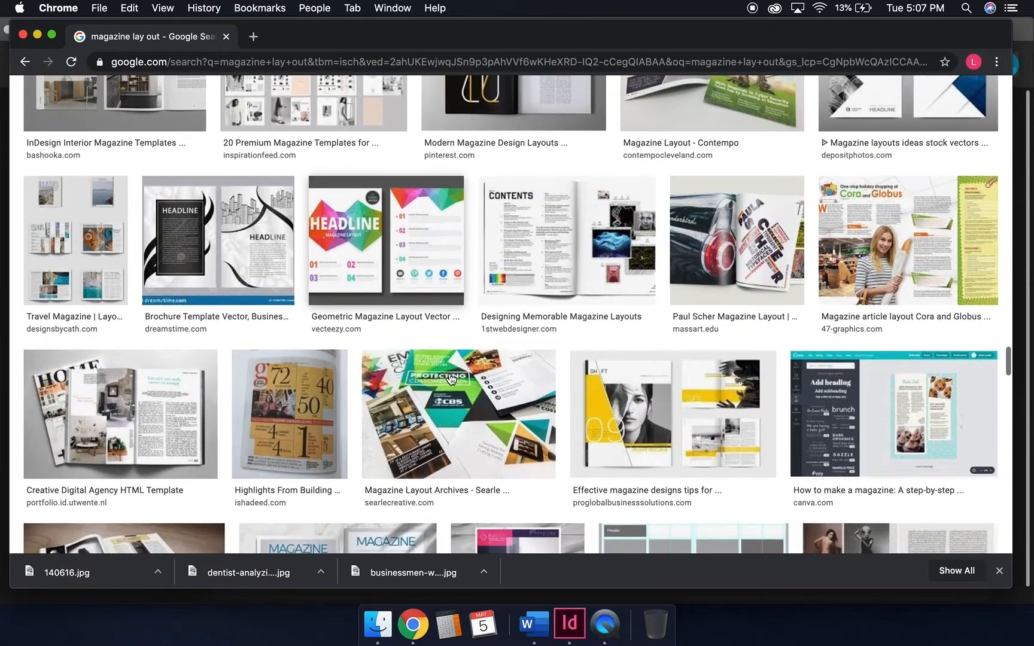
click(685, 353)
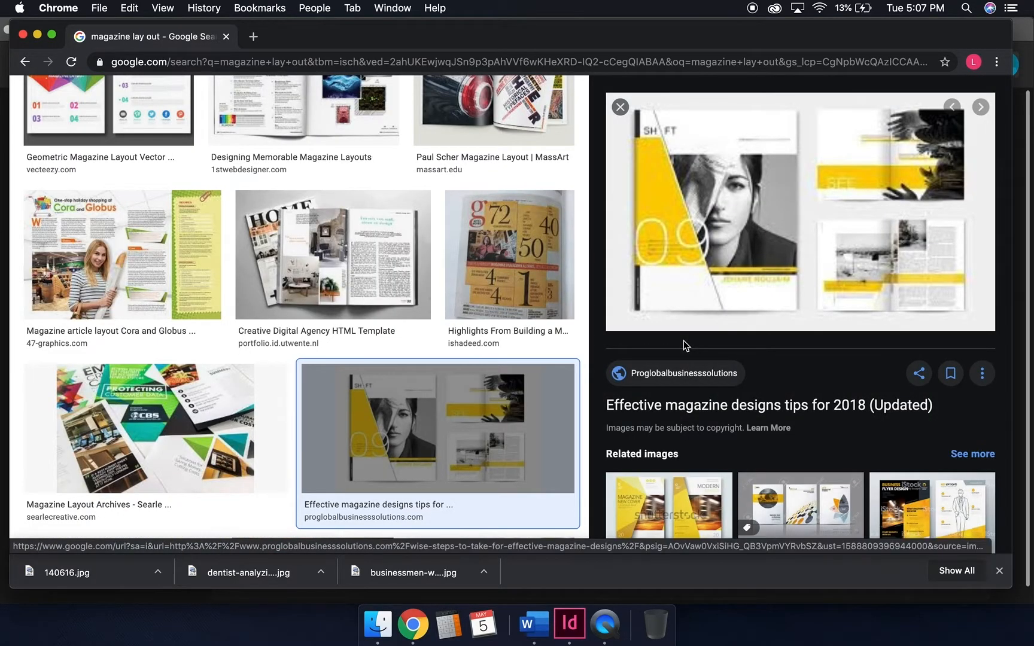
click(620, 107)
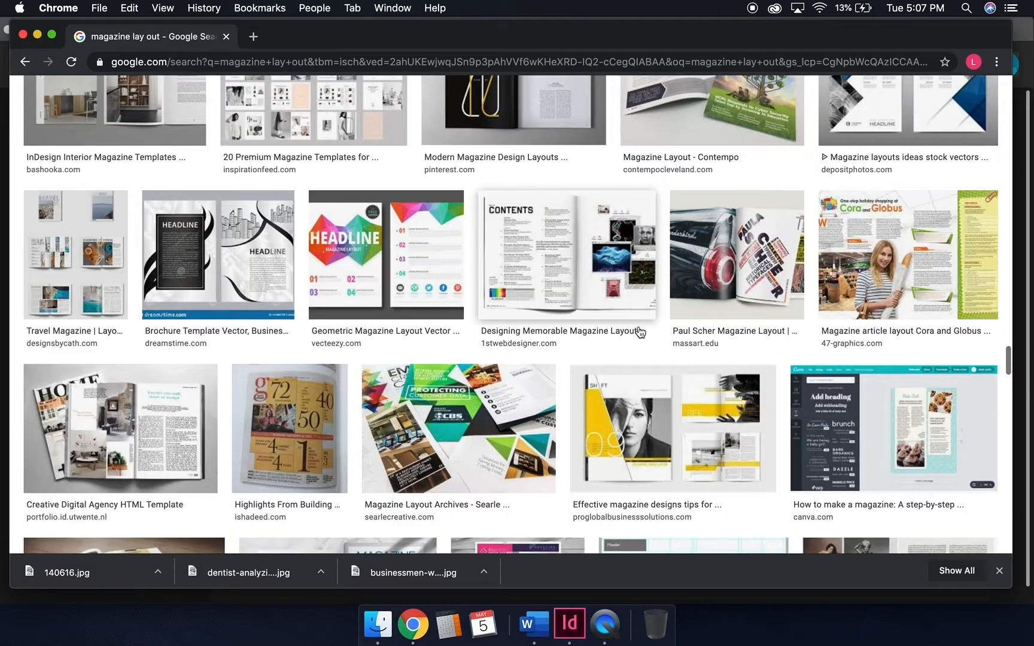
Skim the remaining magazine layout results, return to the start of the page and minimize the browser window.
scroll(640, 333, down, 10)
scroll(640, 333, down, 20)
scroll(640, 332, up, 20)
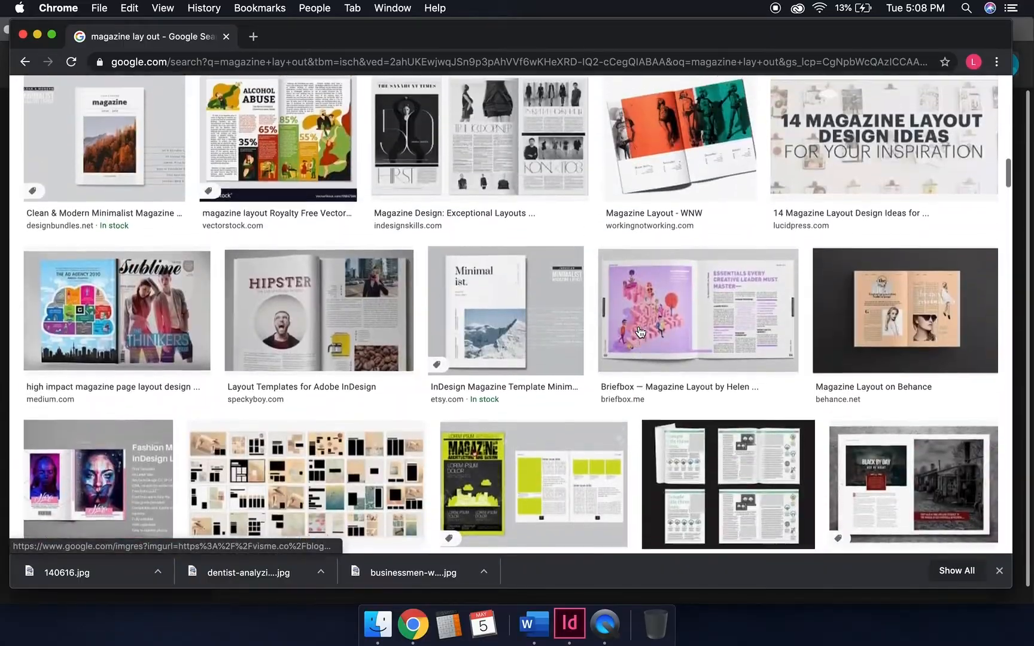
scroll(641, 333, up, 8)
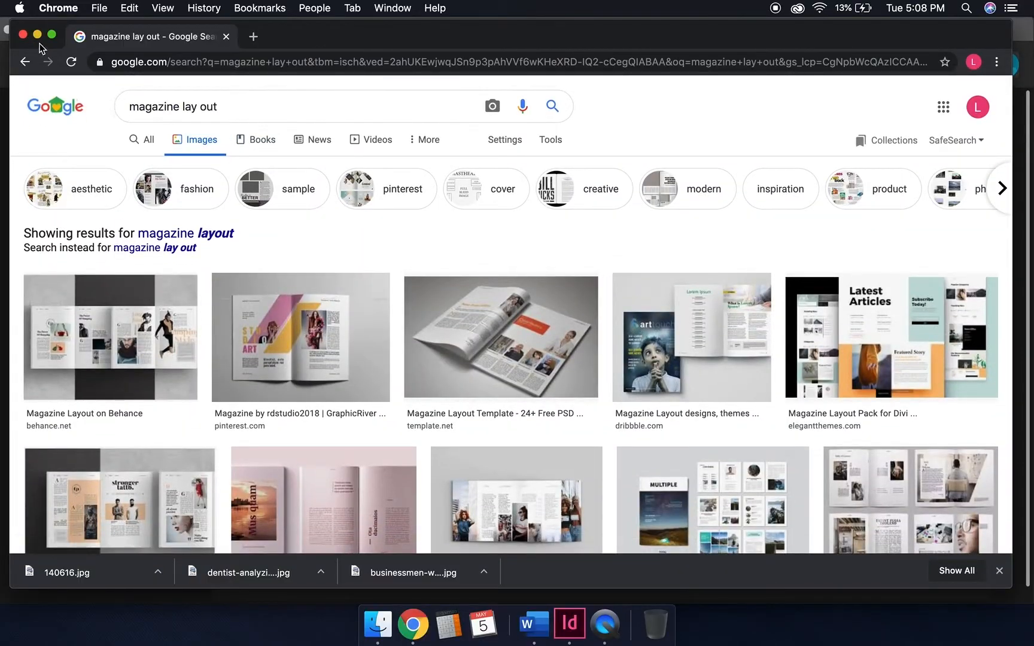
click(37, 34)
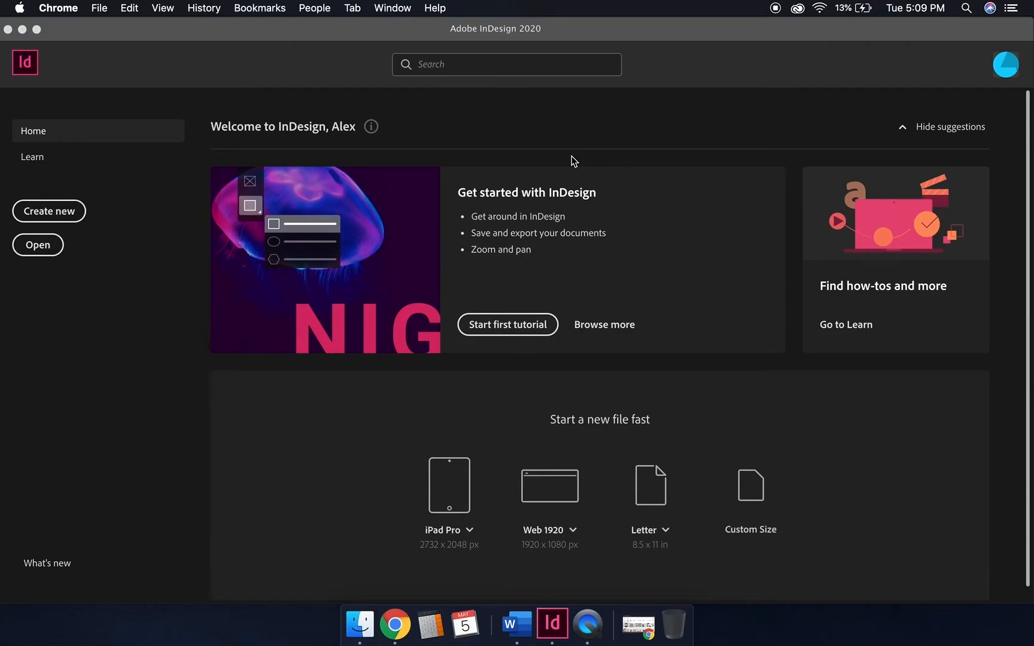
Switch to InDesign and open the settings for a new document.
click(100, 9)
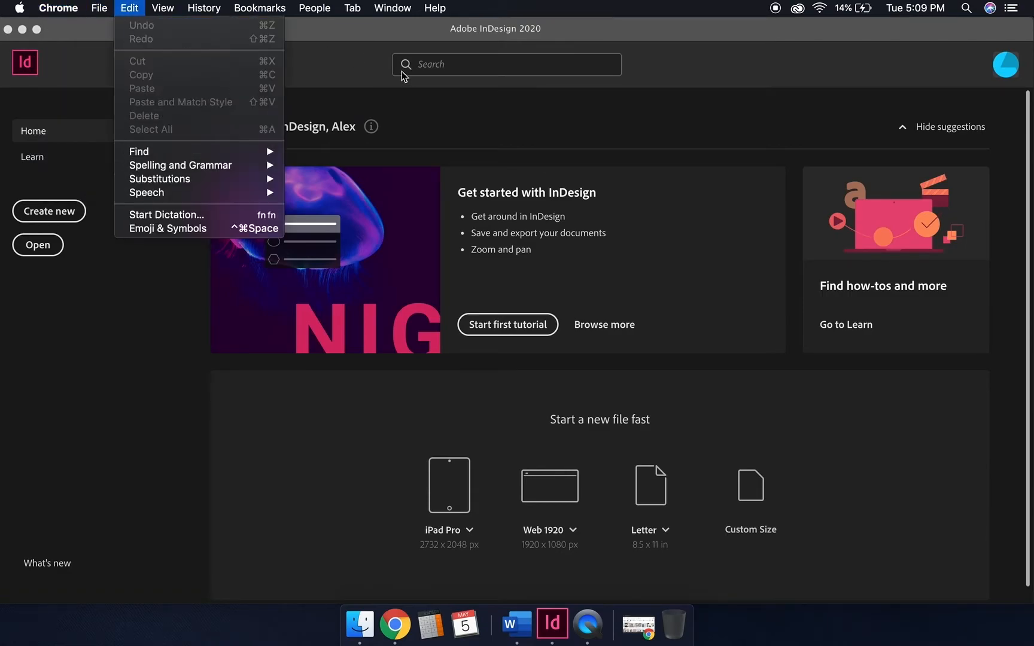
click(362, 61)
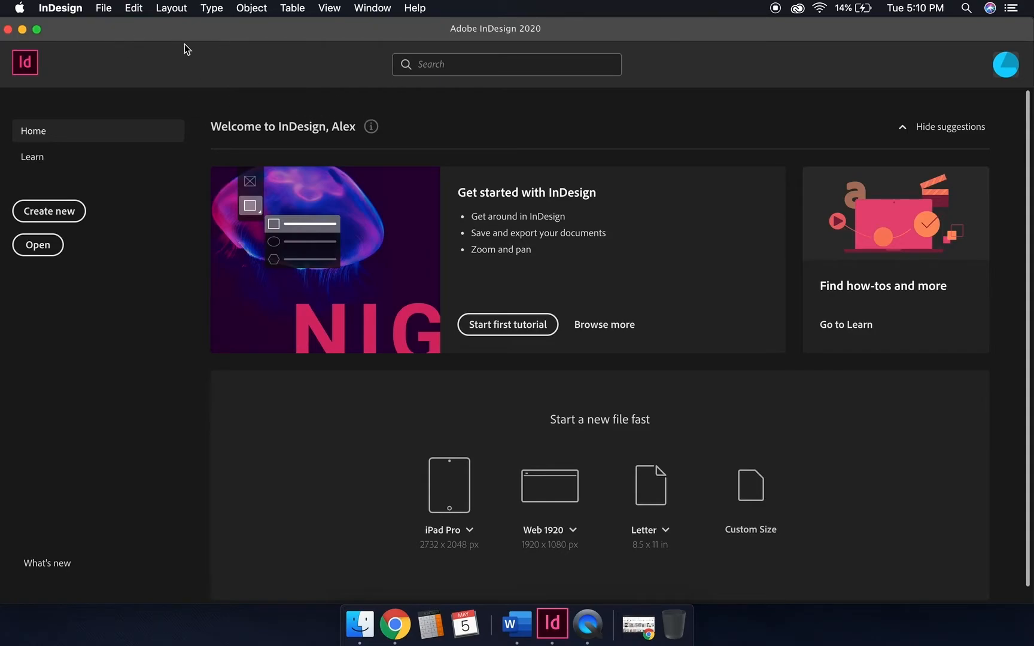
click(106, 8)
mouse_move(113, 28)
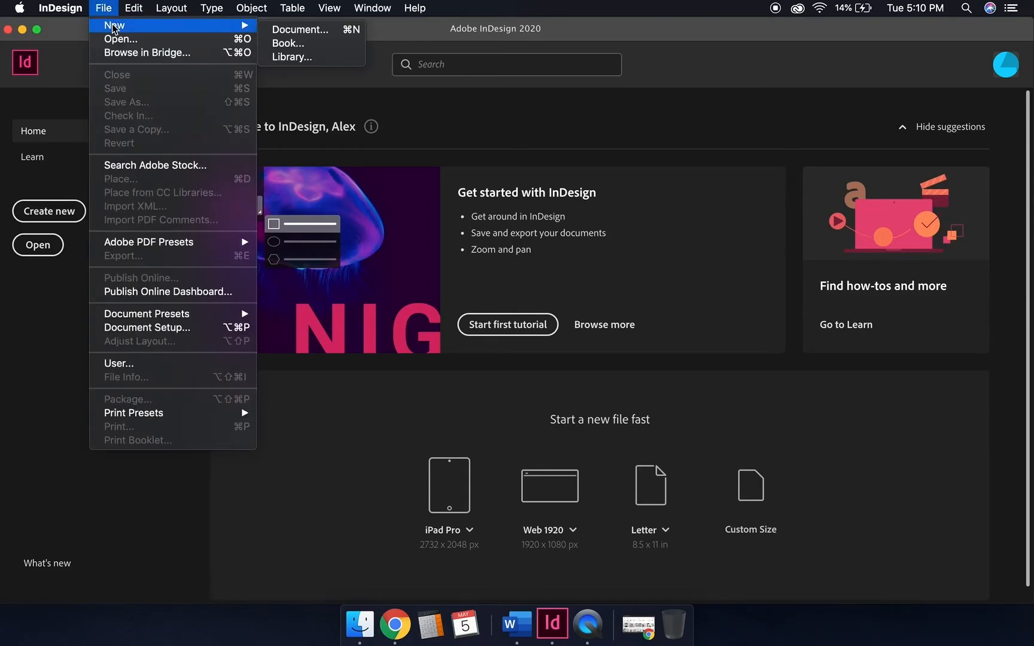
click(302, 33)
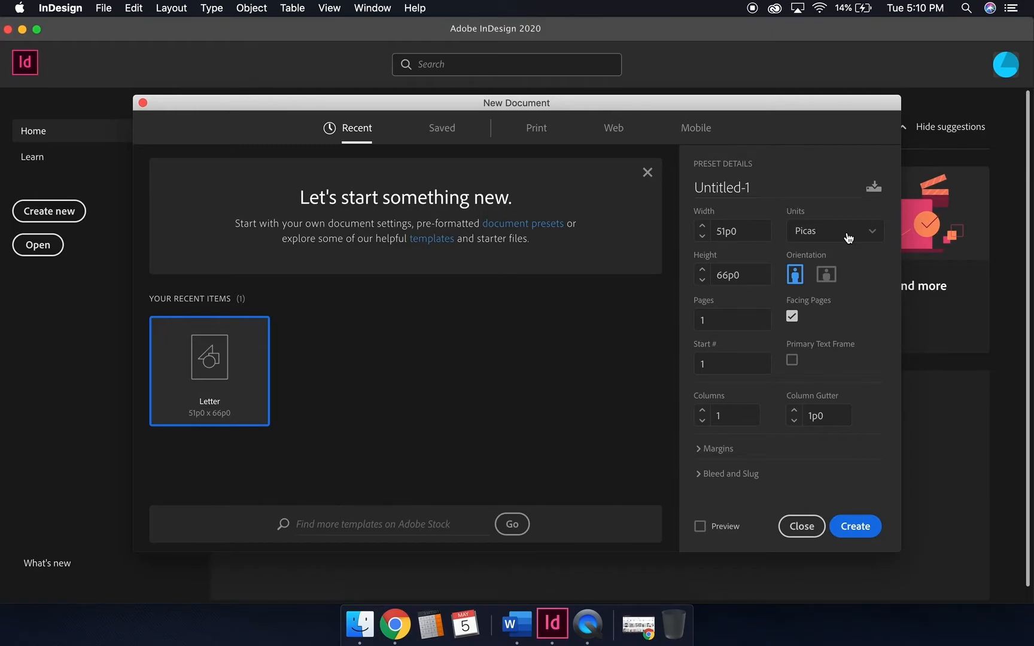
Set the new document's units to inches and its orientation to landscape.
click(849, 238)
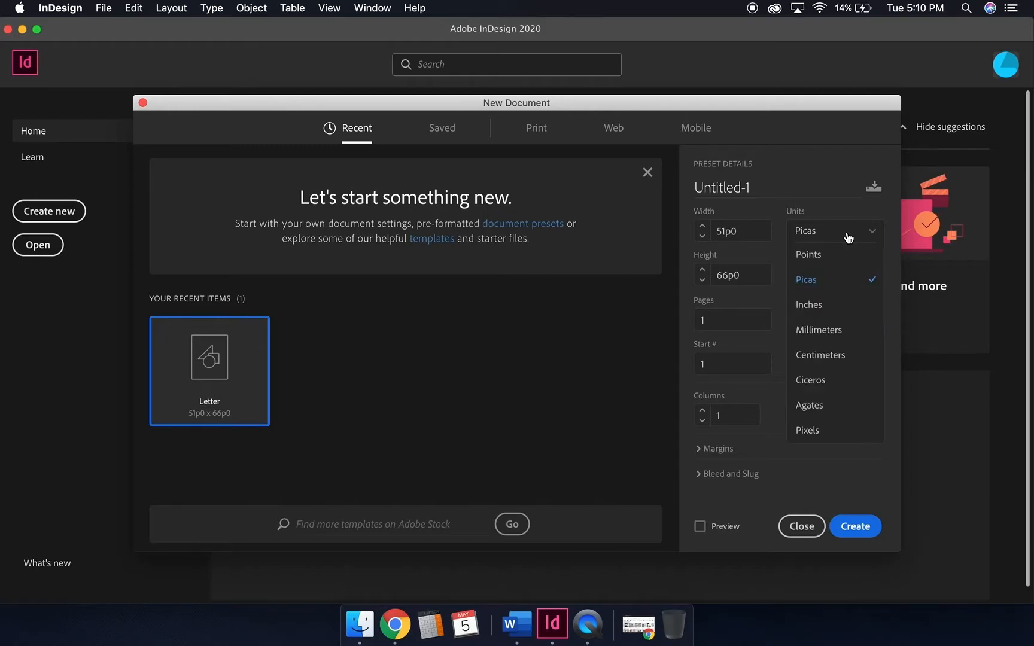
click(824, 308)
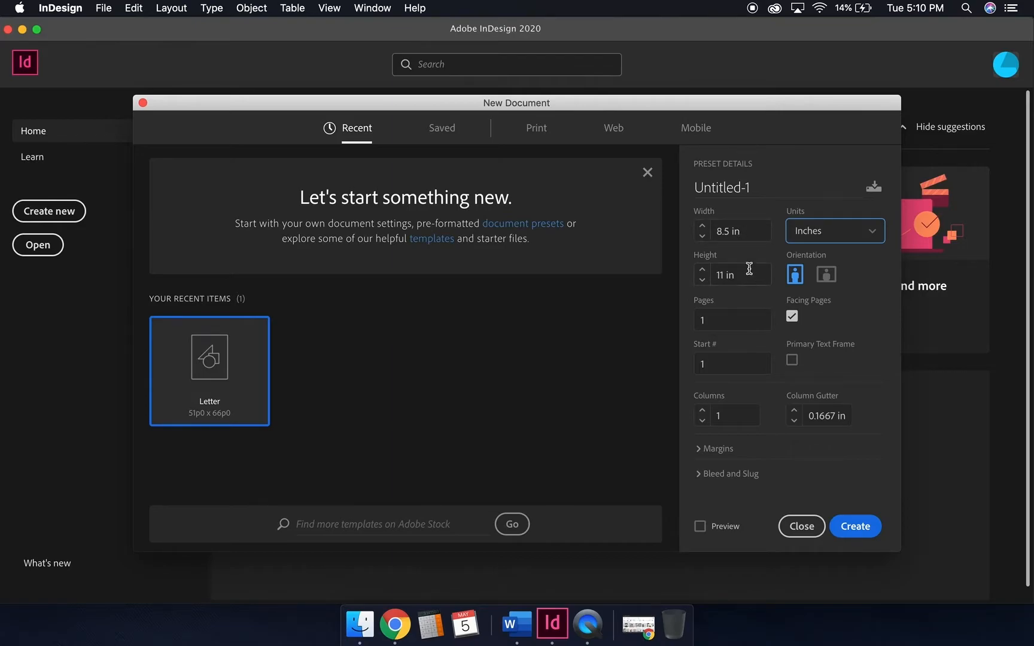
click(828, 279)
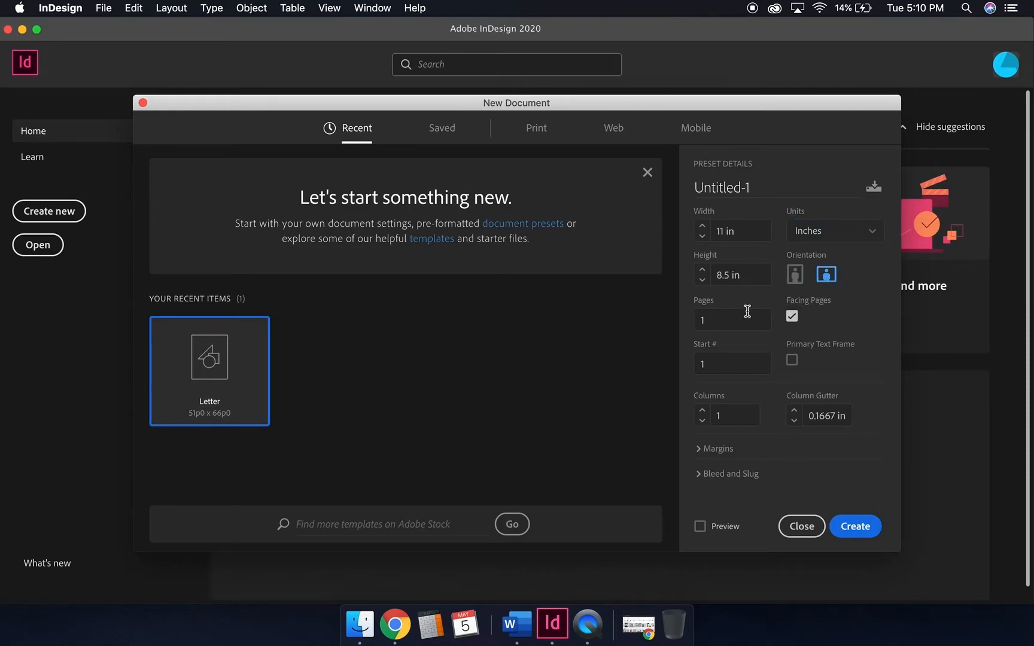
Set the new document to 4 pages without facing pages and expand its margin settings.
drag(714, 326, 691, 329)
click(792, 317)
click(737, 364)
click(709, 450)
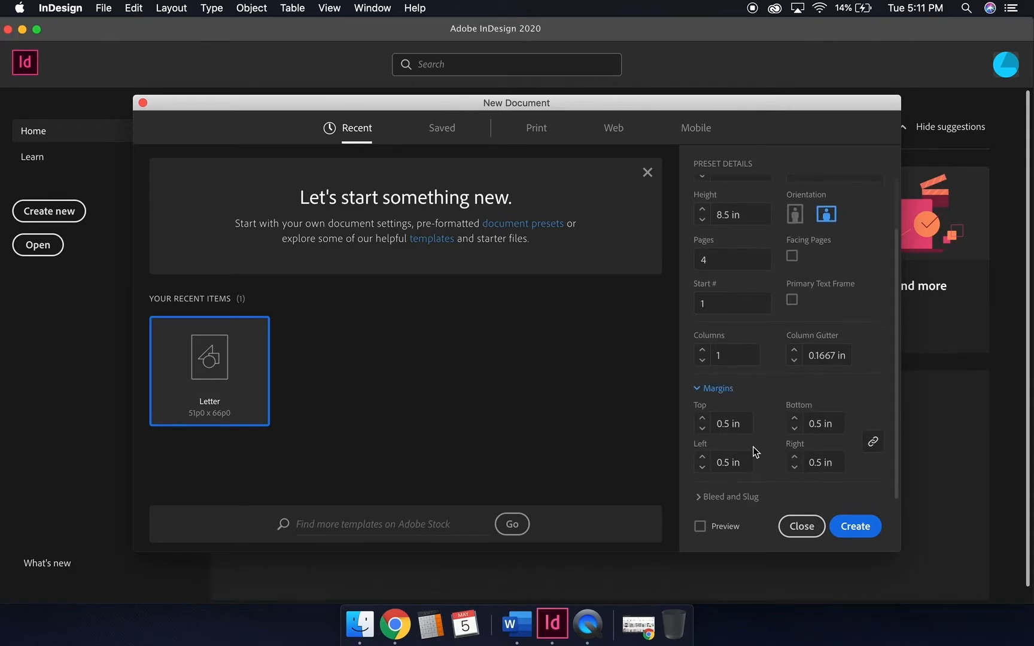
Review the new document's margin values and expand its bleed and slug settings.
scroll(766, 446, up, 1)
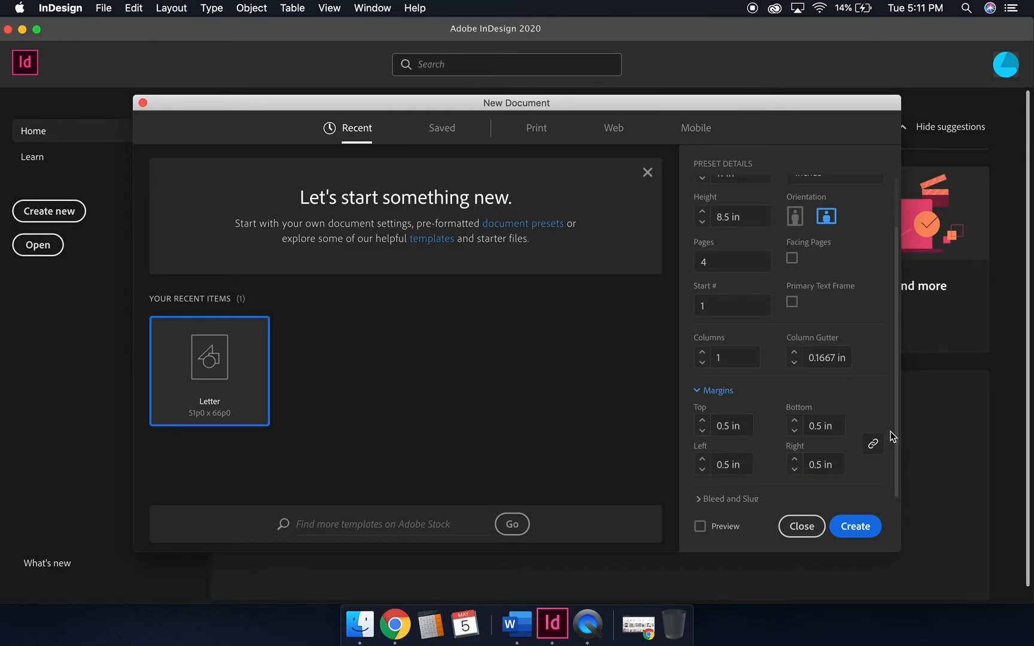
scroll(897, 443, down, 1)
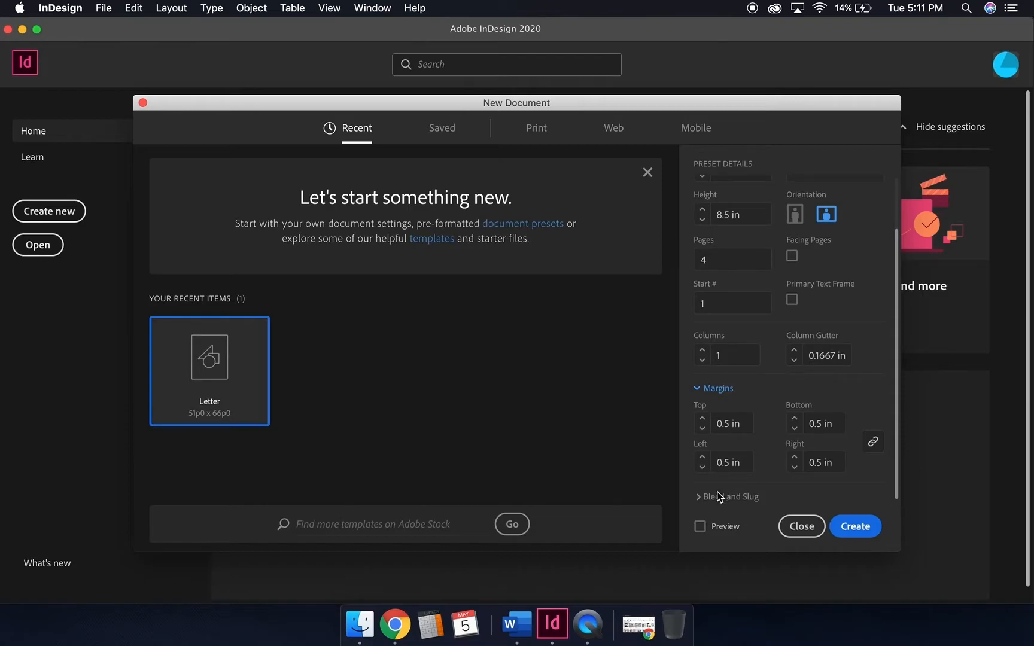
click(698, 496)
click(724, 357)
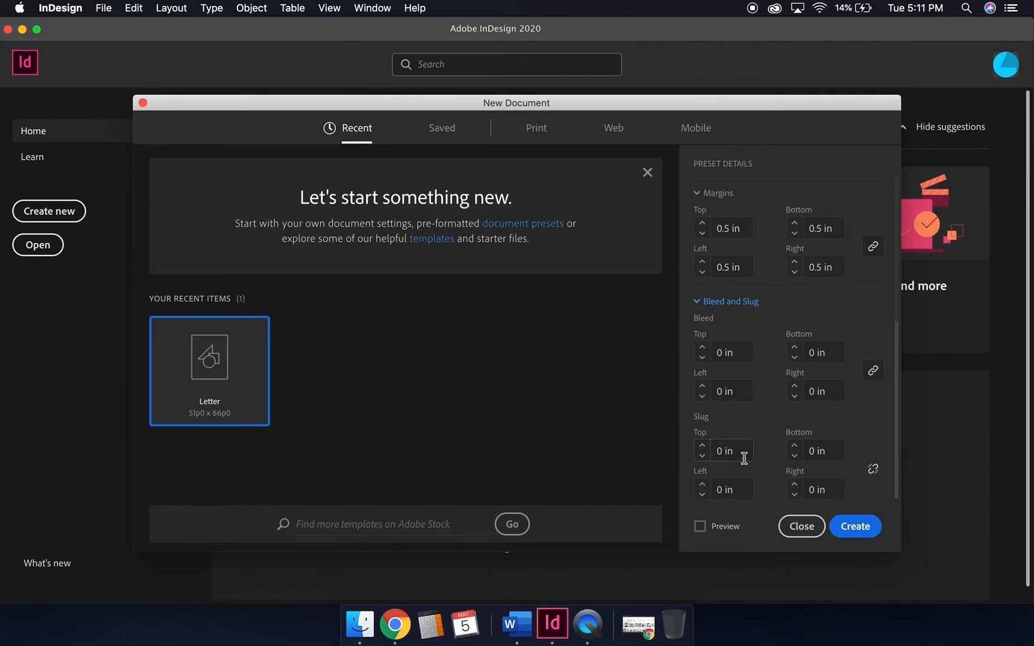
Name the new document "Storboard Practice" and create it.
scroll(774, 395, up, 5)
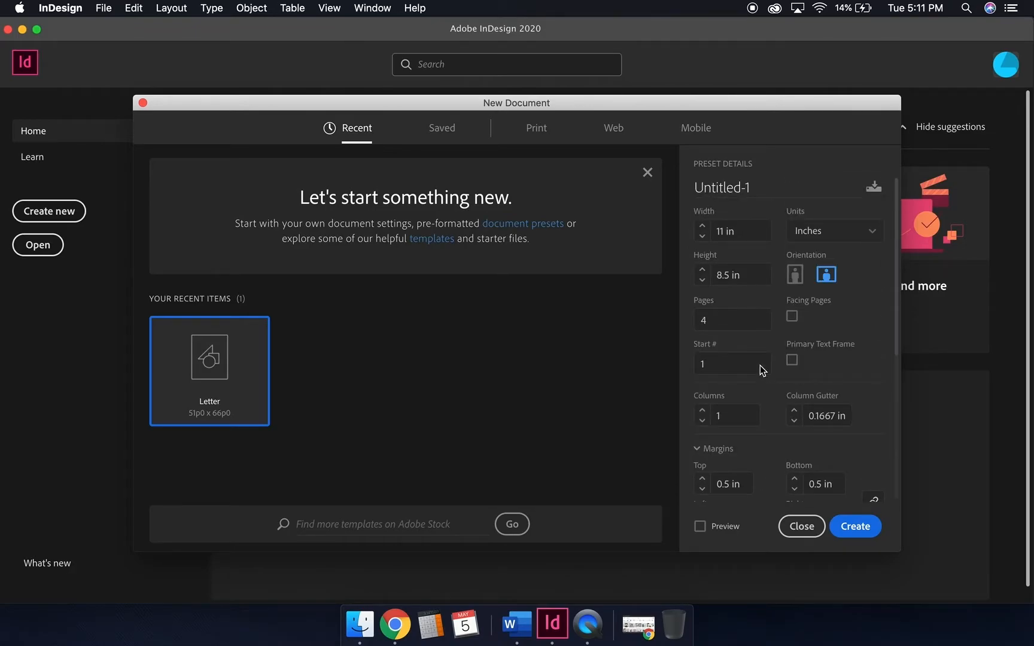
double_click(755, 188)
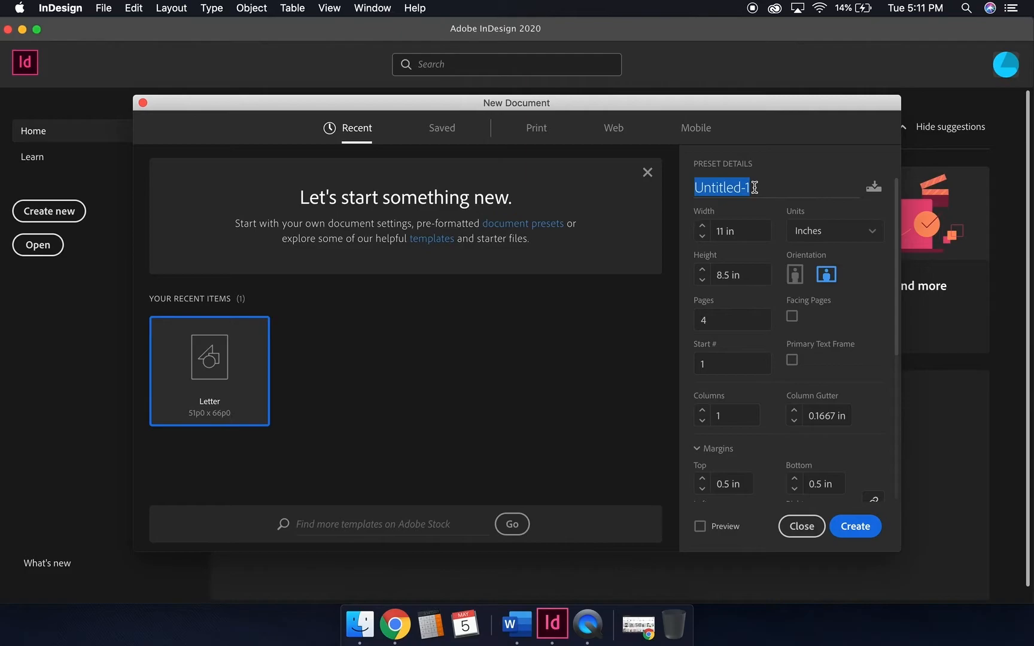
text(Storboar)
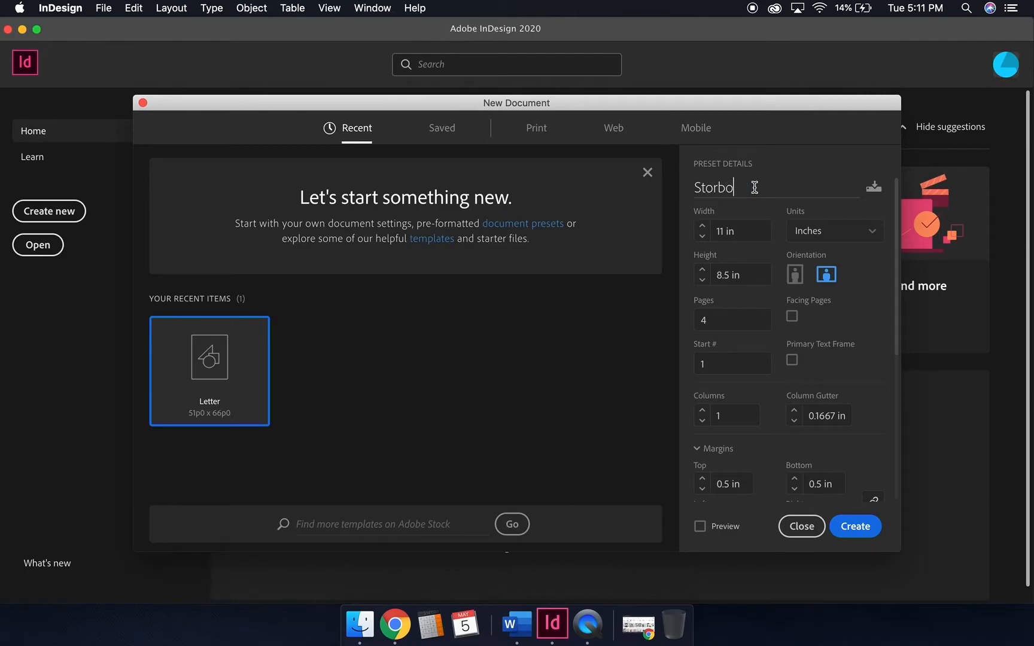
text(d Practice)
click(843, 526)
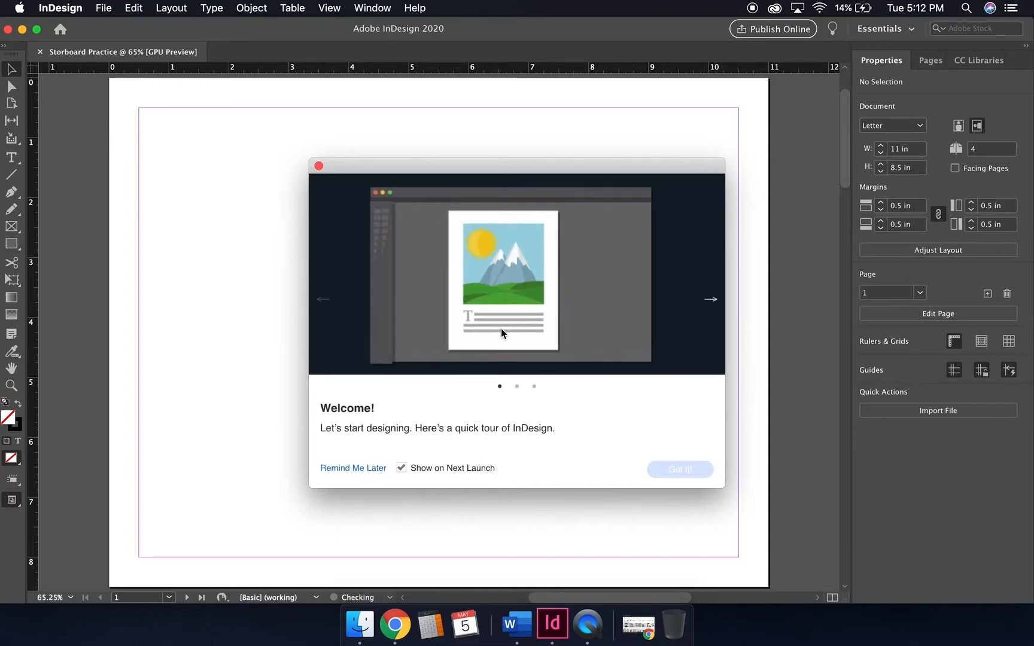
Dismiss the welcome tour, the Learn window and the tutorial tip.
click(318, 166)
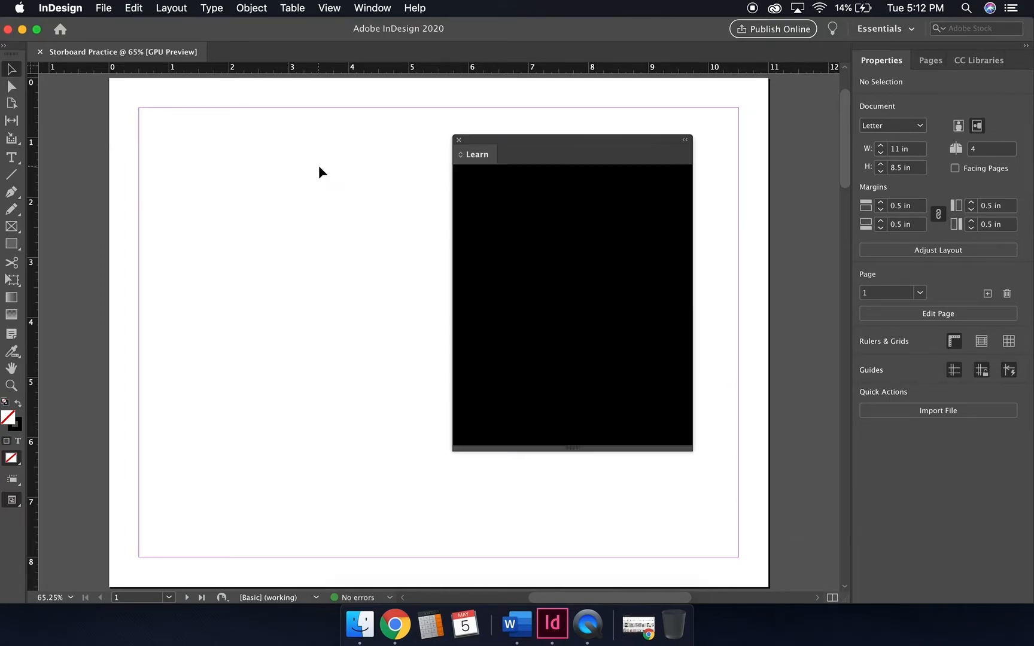
click(459, 139)
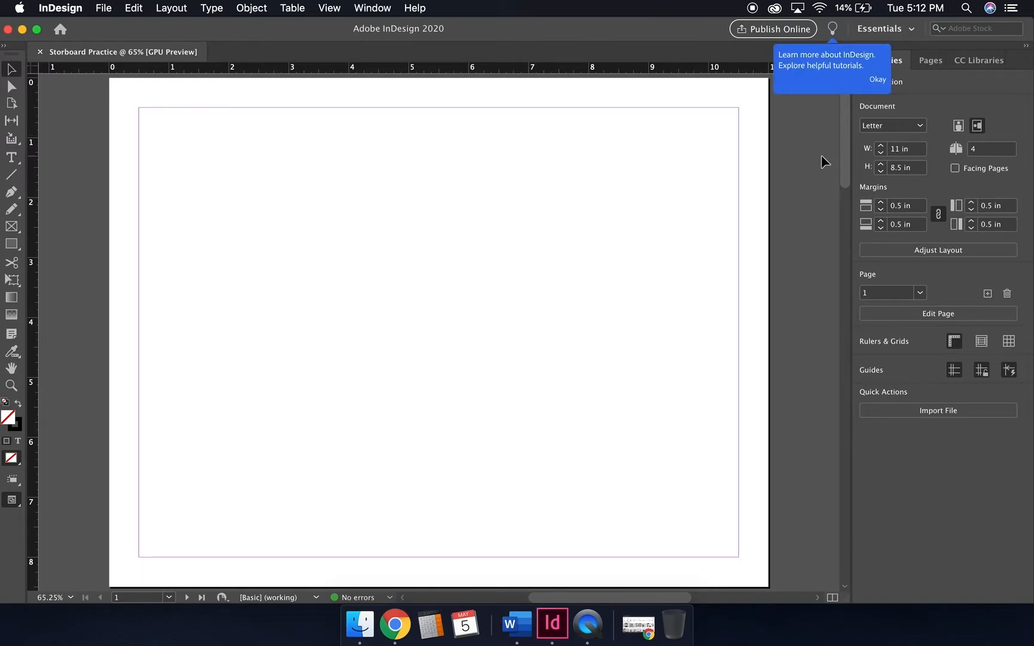
click(877, 80)
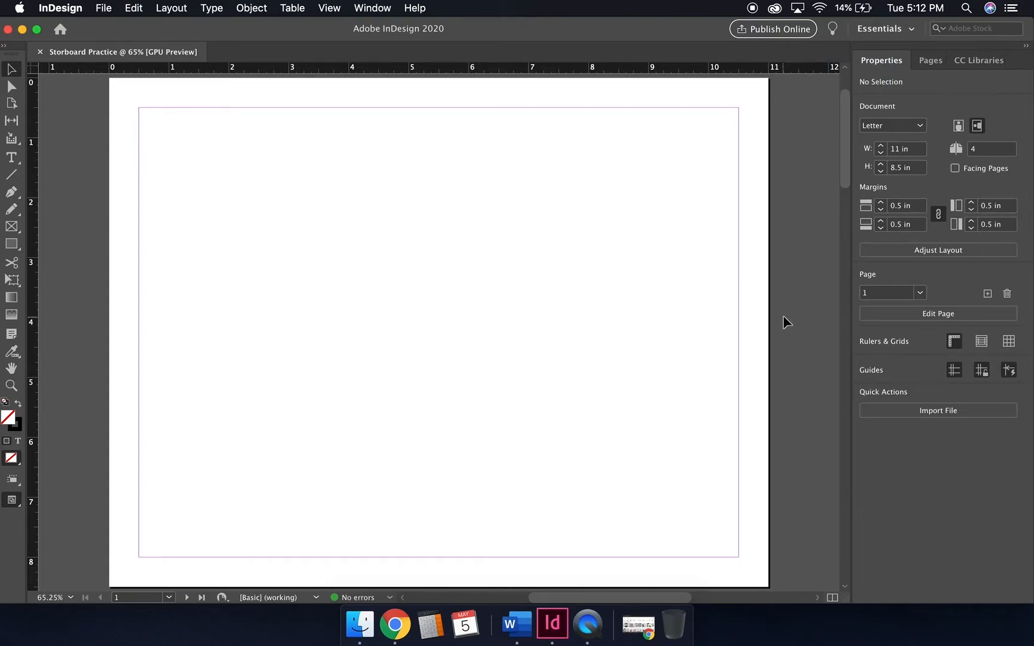
Look through the document's four pages and bring up the overview of page thumbnails.
scroll(785, 322, down, 20)
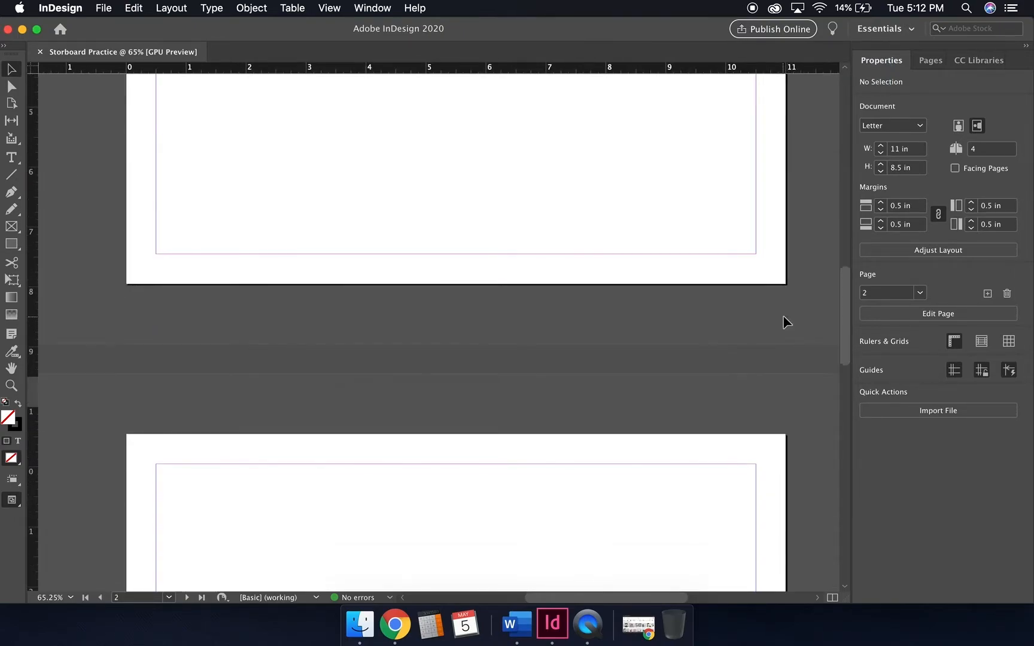
scroll(785, 322, down, 7)
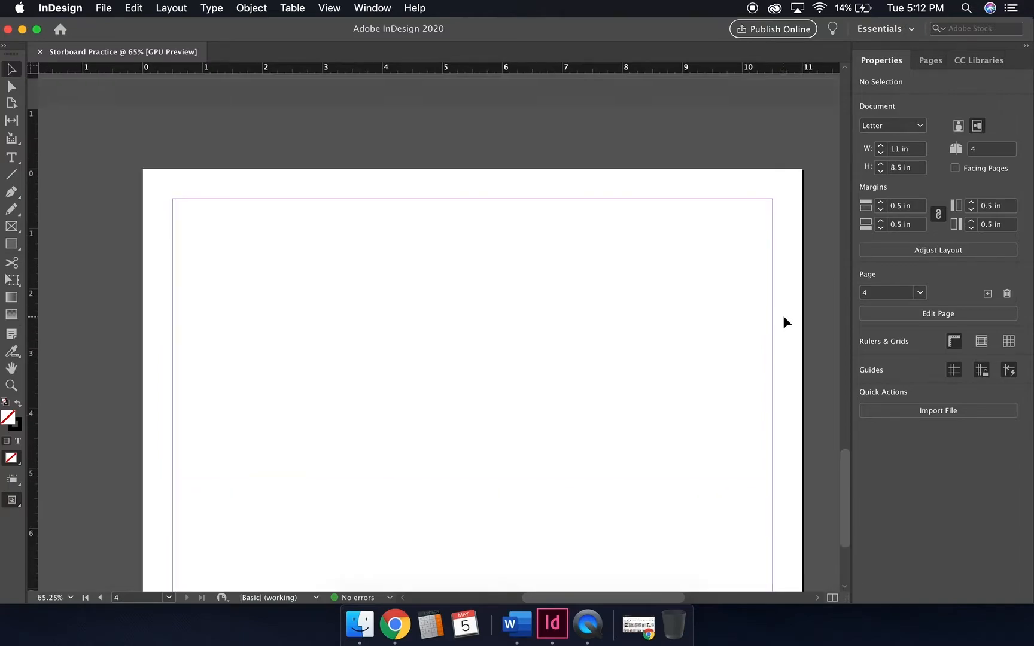
scroll(786, 322, up, 20)
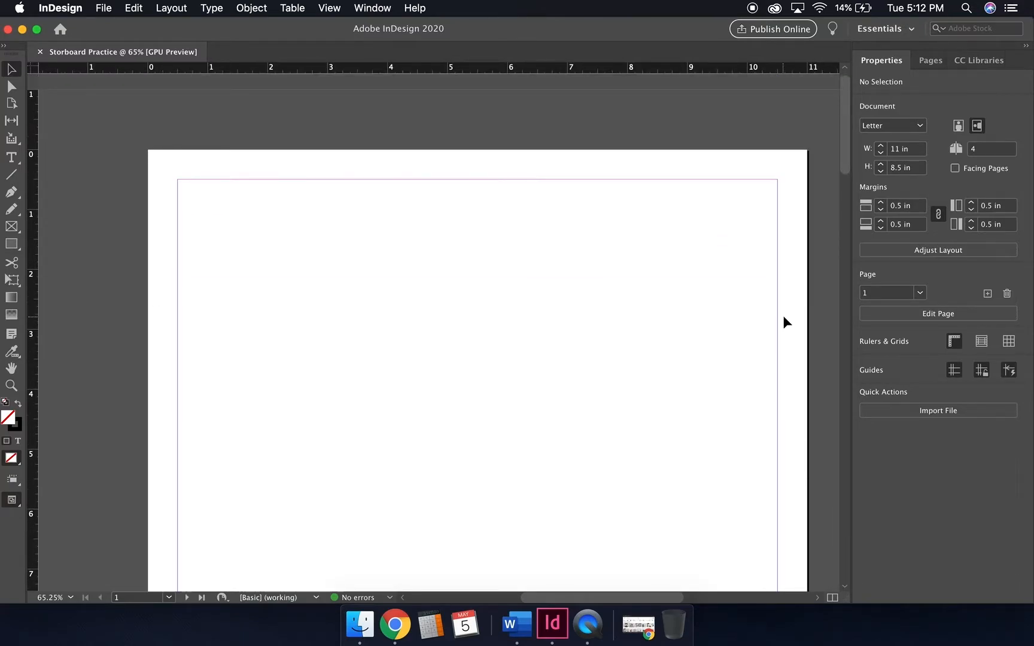
scroll(784, 317, down, 2)
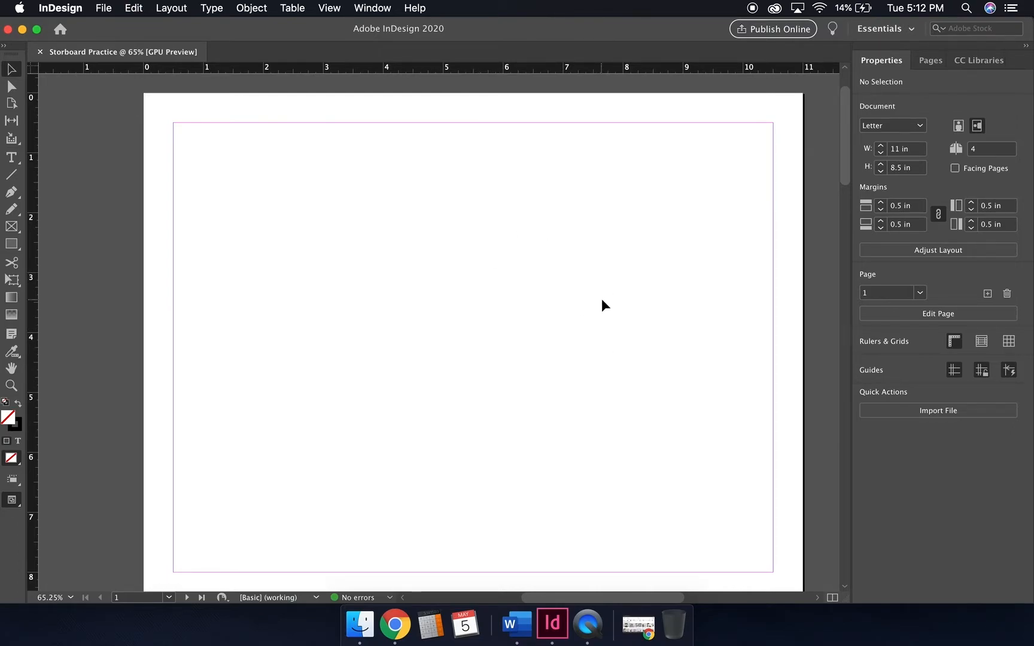
click(369, 6)
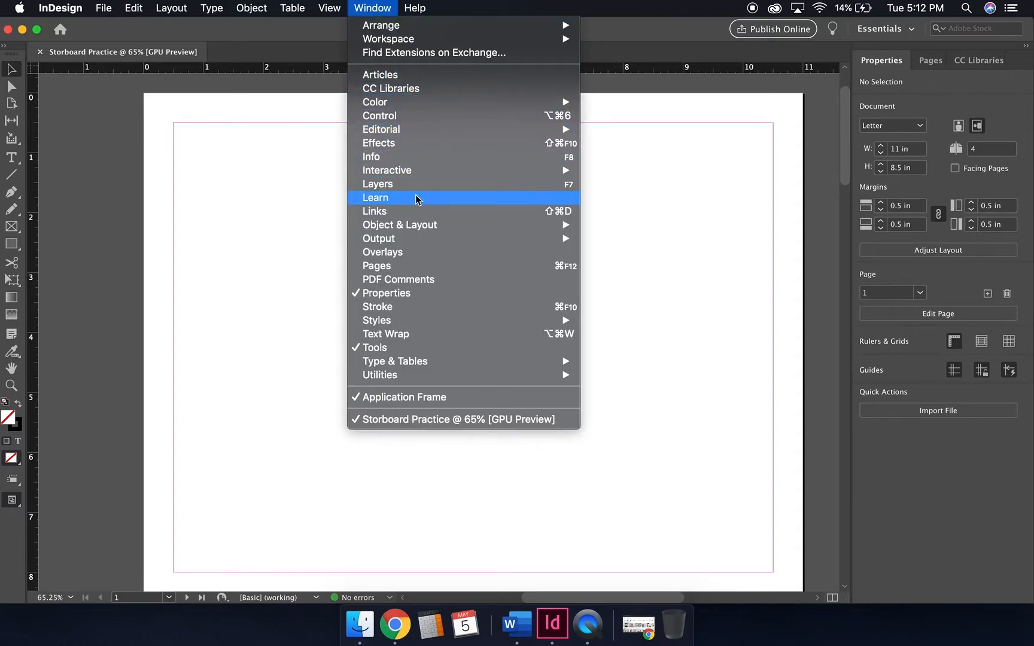
click(419, 266)
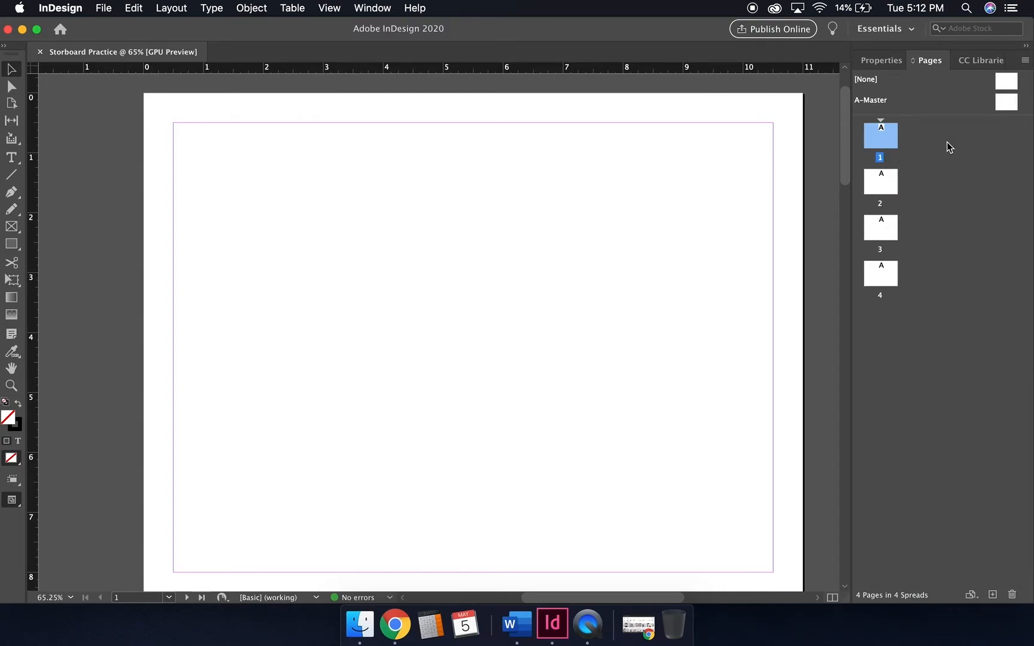
Go through the thumbnails of pages 2, 3 and 4 and return to page 1.
click(895, 185)
click(881, 227)
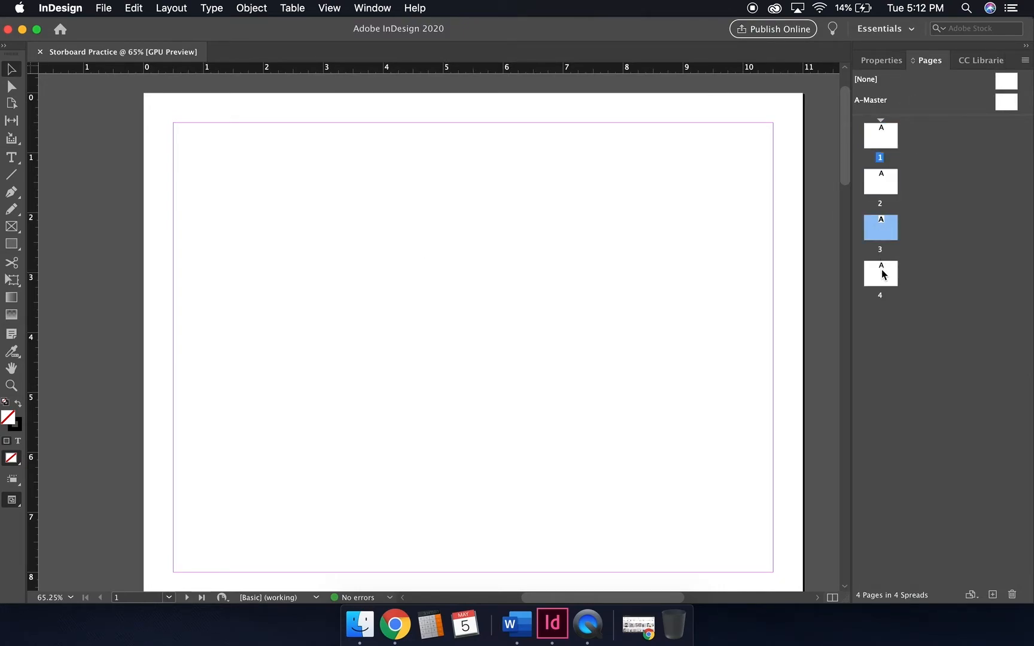
click(881, 269)
click(886, 138)
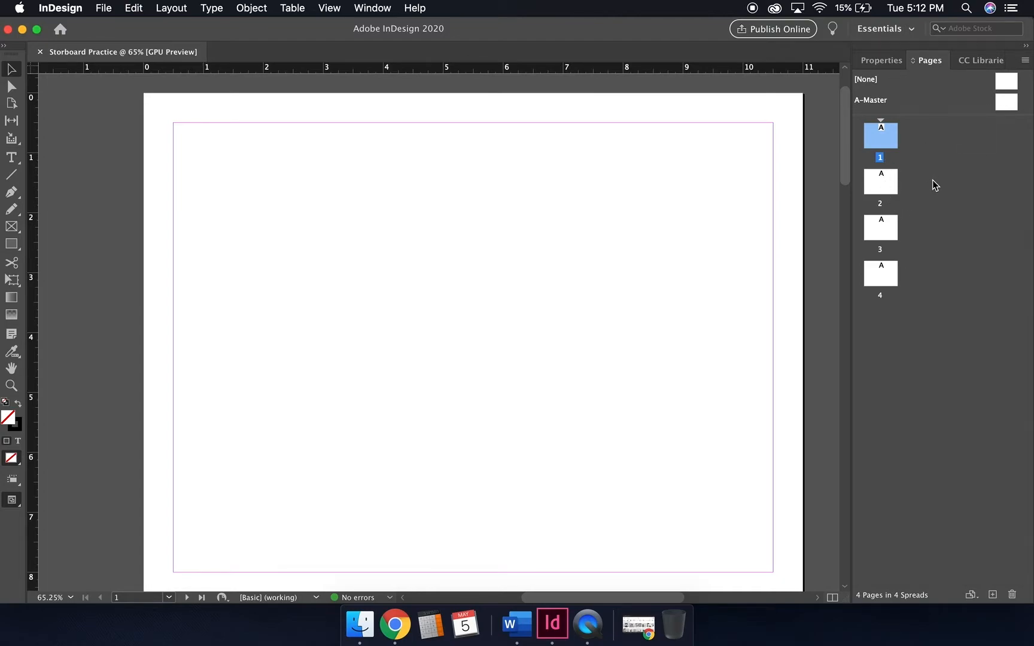
click(897, 183)
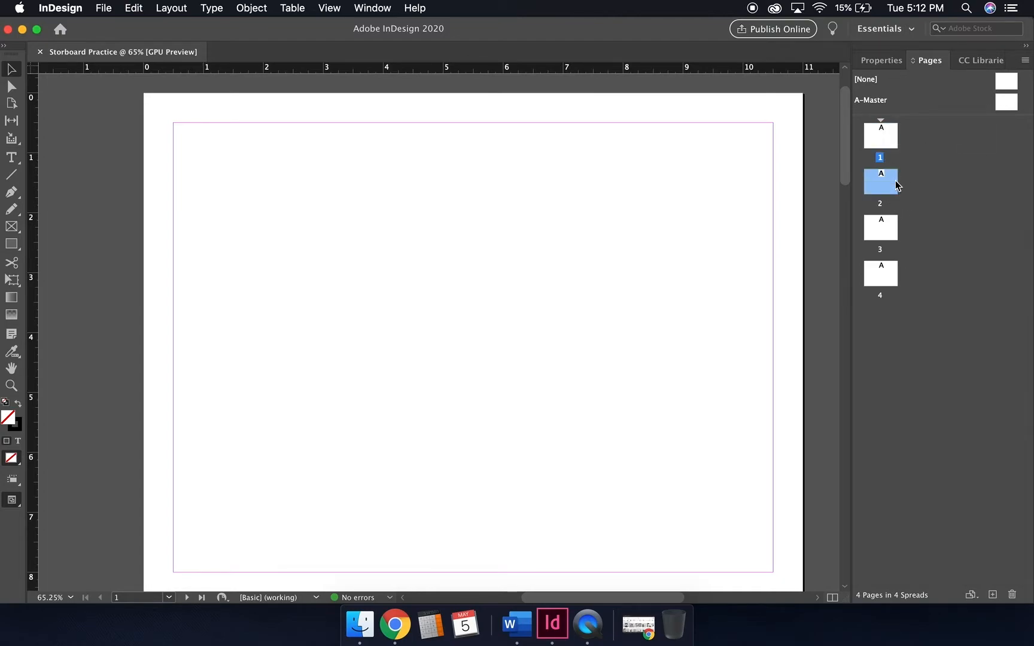
click(891, 230)
click(886, 265)
click(884, 145)
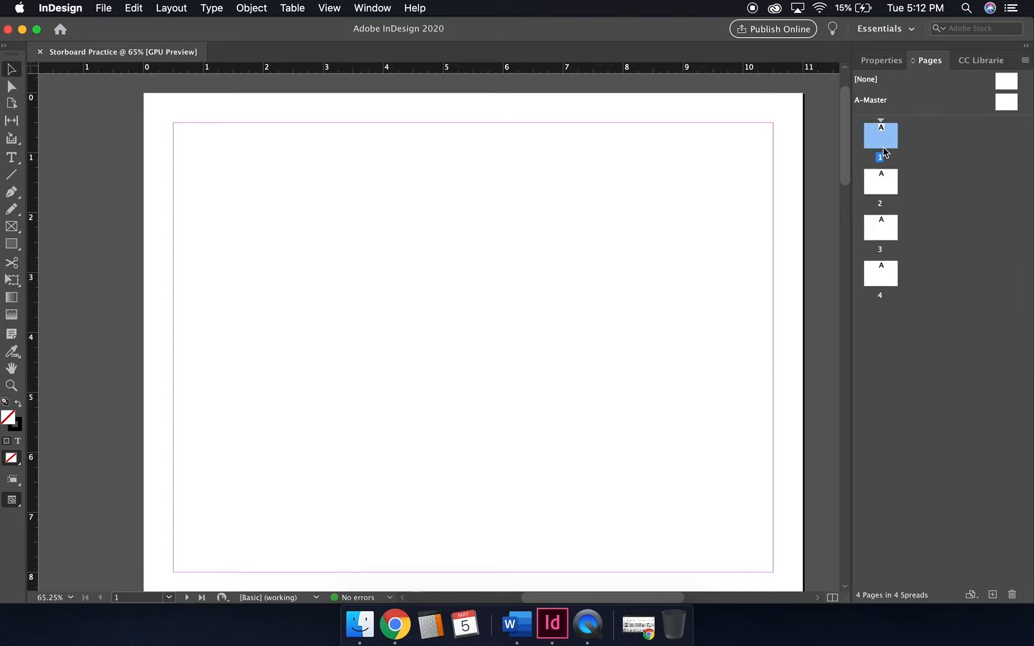
click(884, 270)
click(875, 148)
scroll(466, 268, down, 1)
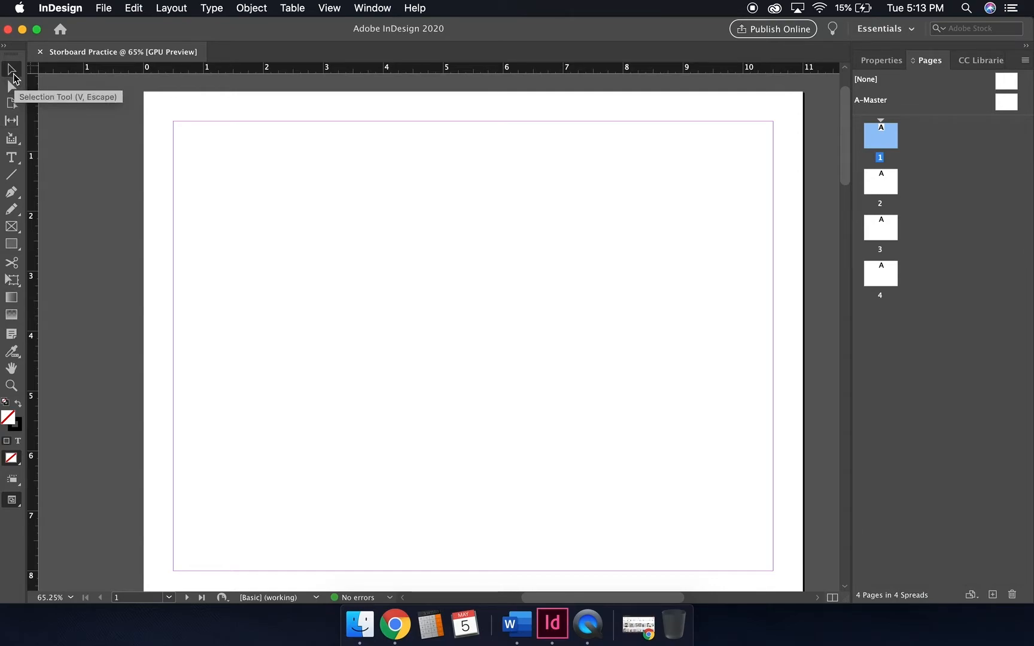
Draw a rectangle about 3.3 by 2.3 in near the middle of page 1 and move it slightly up and to the right.
click(12, 245)
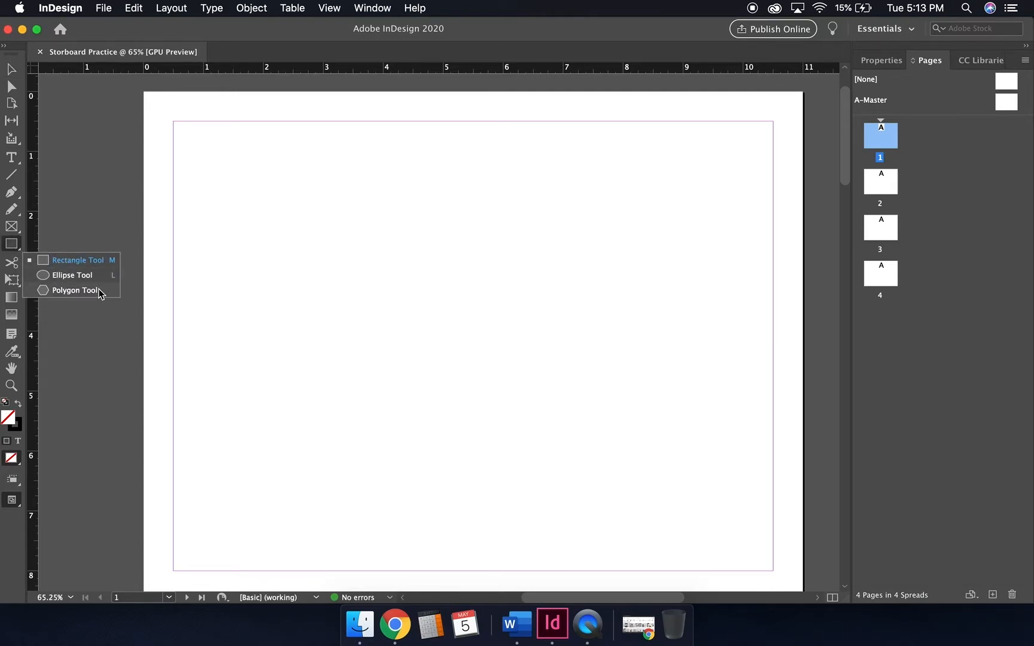
click(69, 262)
drag(353, 241, 551, 379)
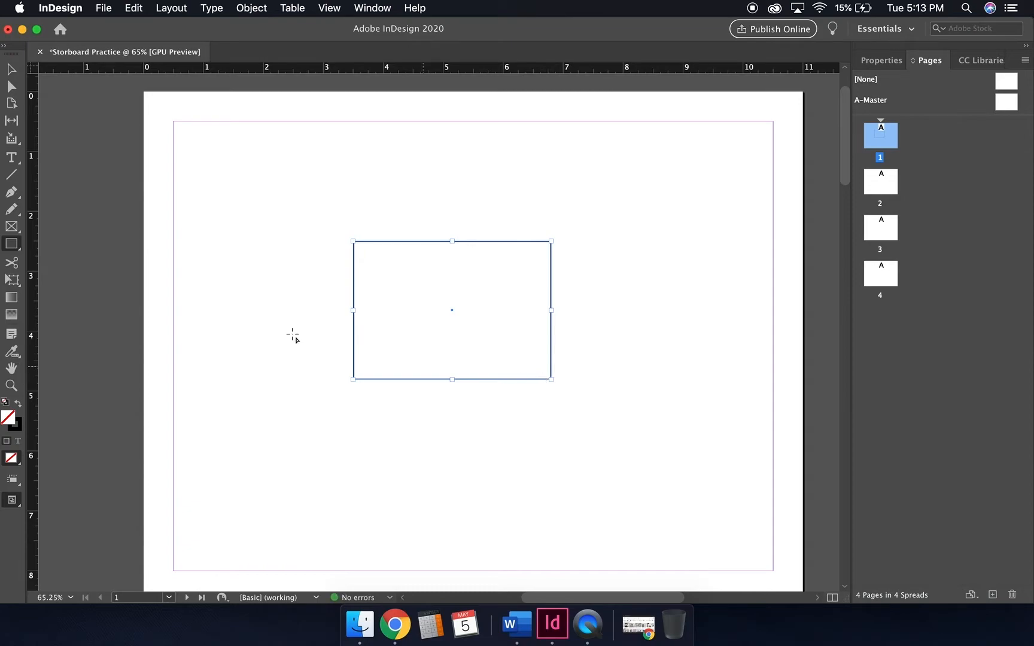
click(11, 69)
drag(405, 242, 456, 223)
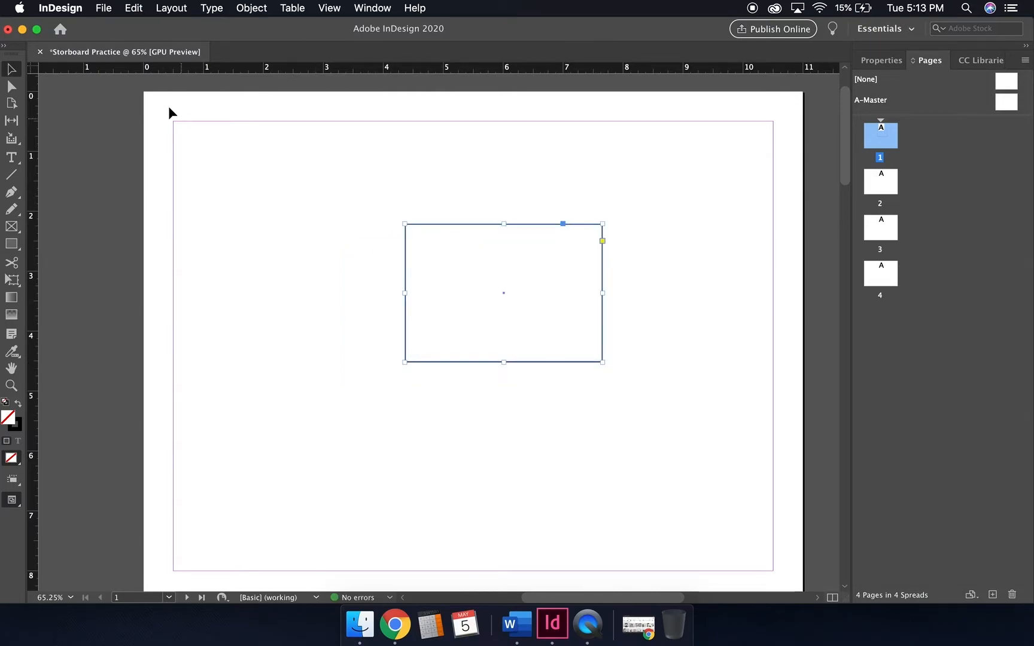
Shift the rectangle slightly down and right with Direct Selection, and pull its upper-right corner point inward to near the shape's centre.
click(12, 88)
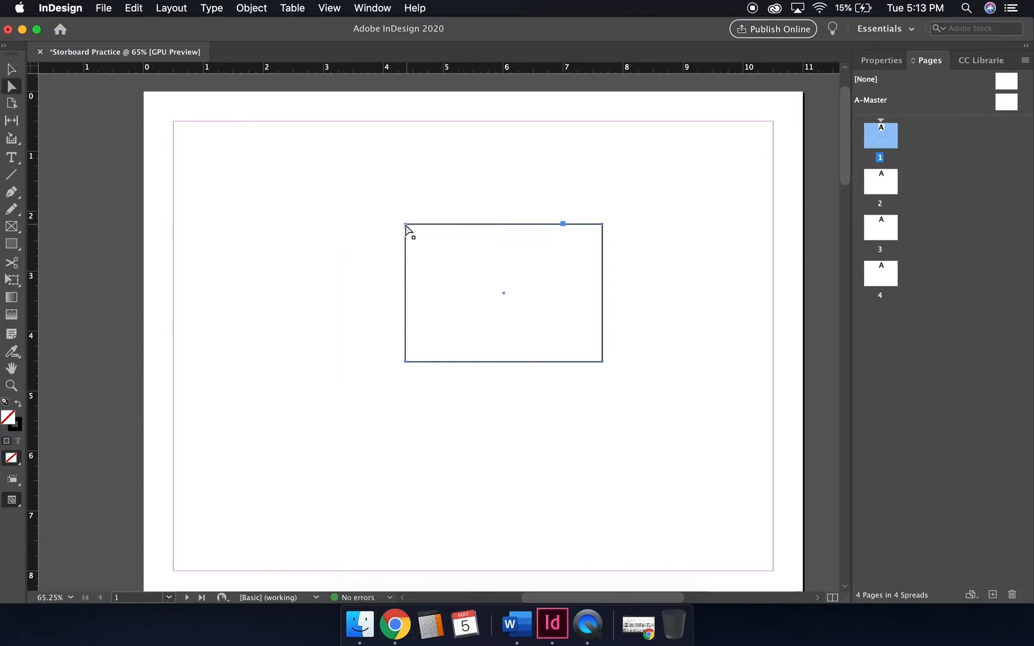
drag(406, 226, 428, 250)
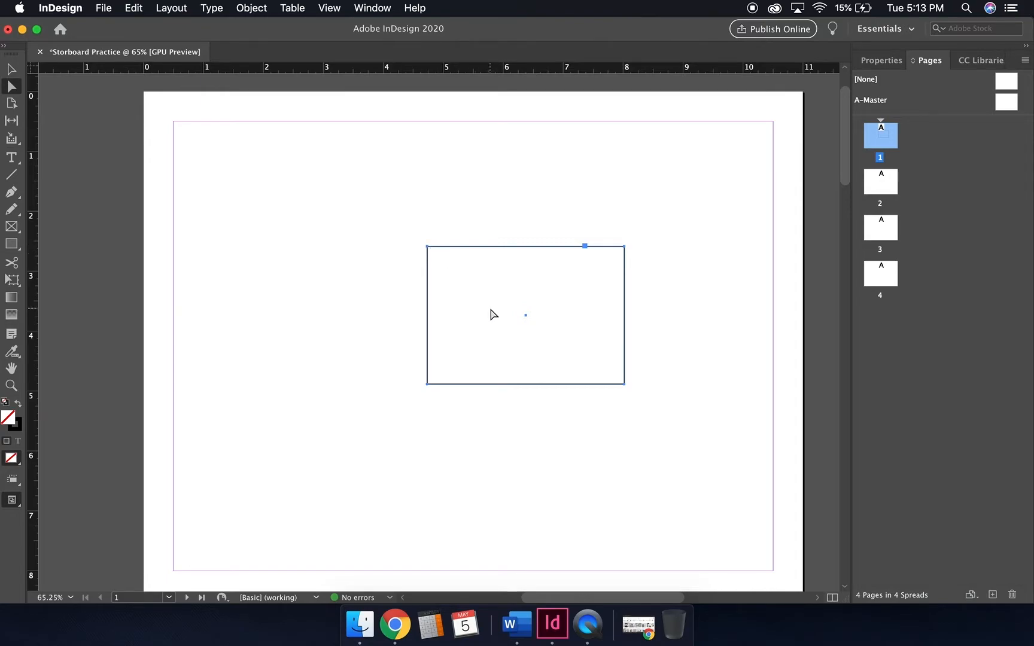
drag(624, 249, 539, 319)
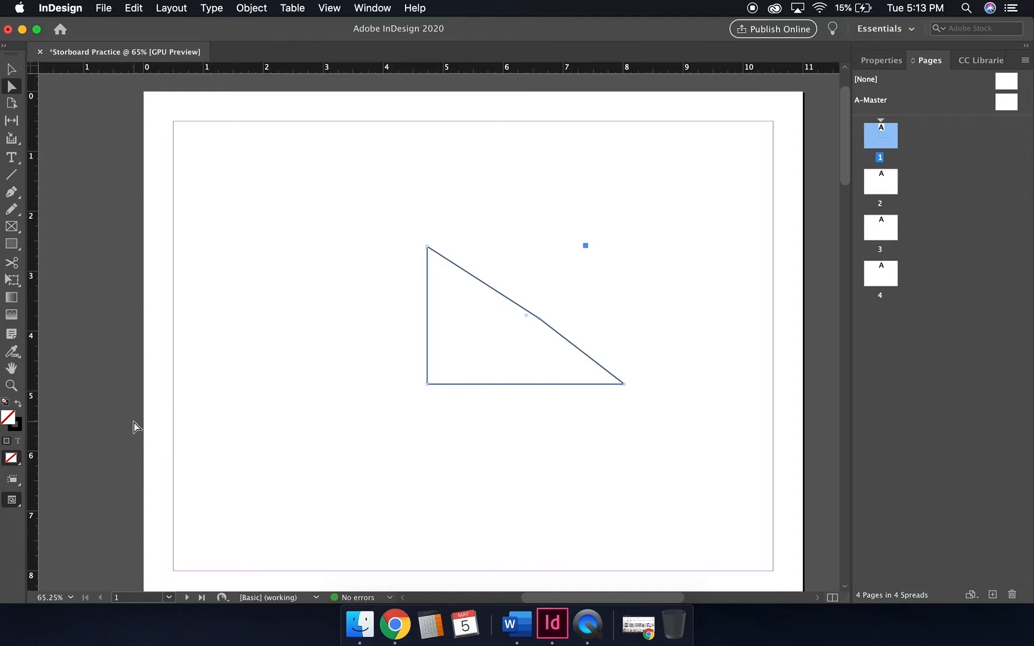
Fill the reshaped rectangle with green #23c866 and set its stroke colour to red.
double_click(7, 418)
click(406, 282)
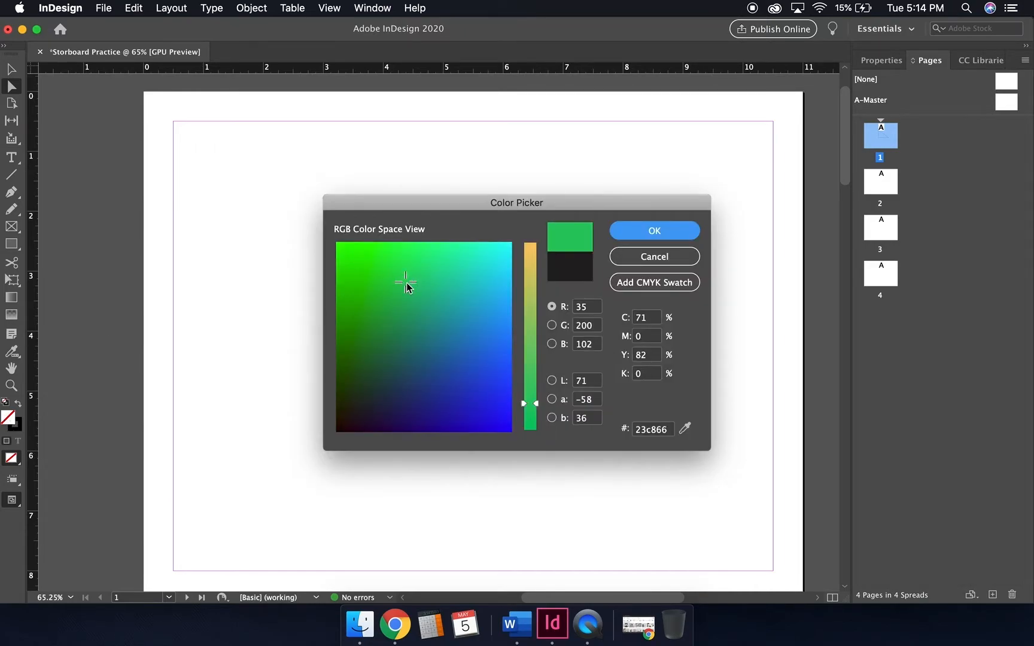
click(679, 229)
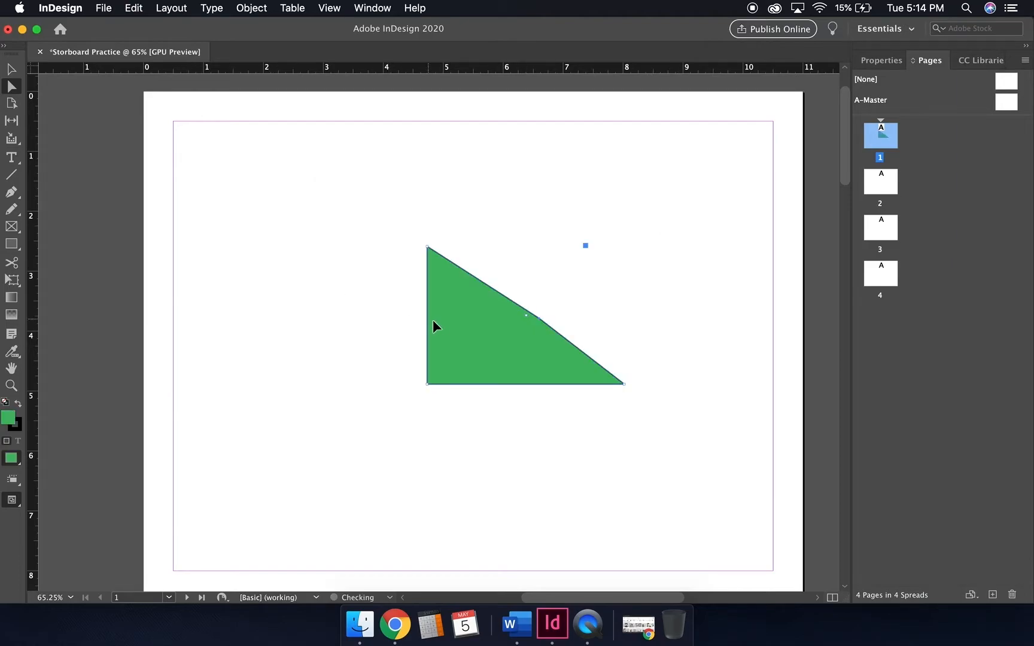
double_click(18, 428)
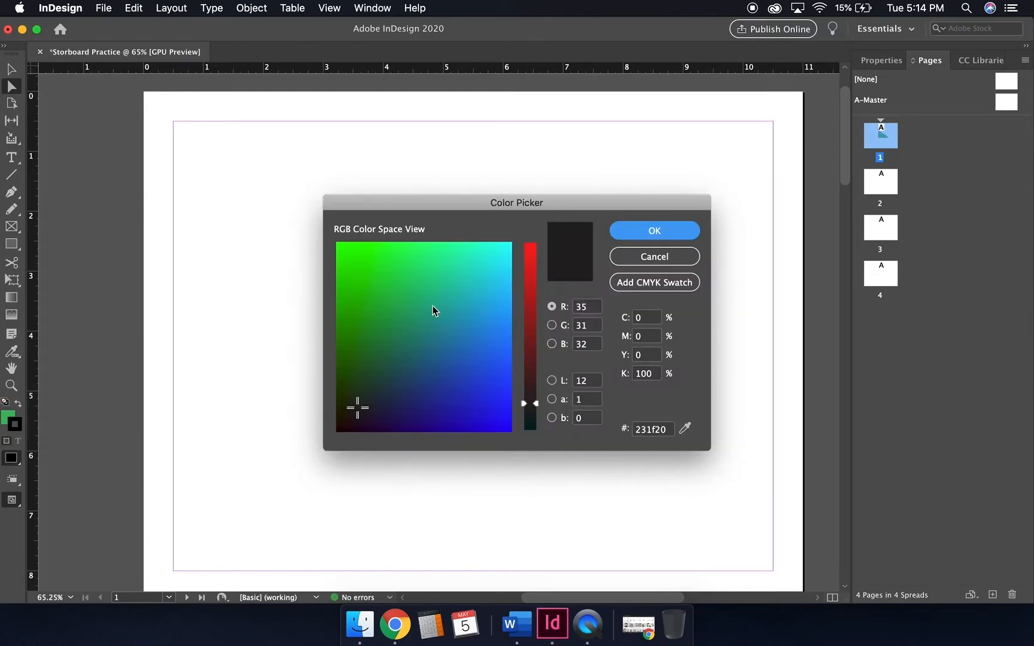
click(530, 252)
click(649, 236)
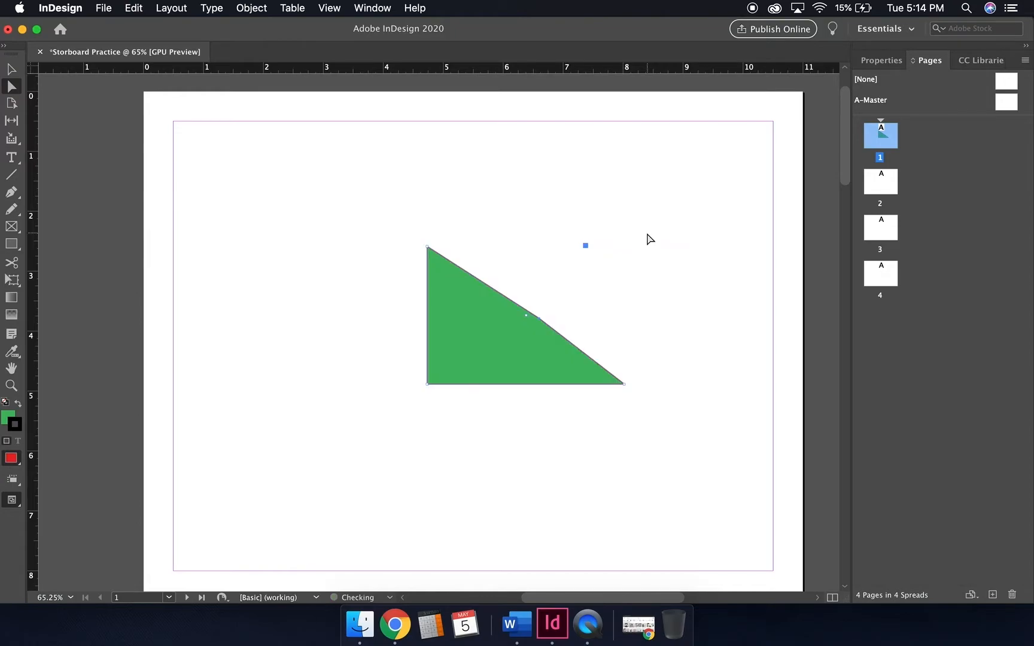
Display the object control options and set the green shape's stroke weight to 7 pt.
click(371, 6)
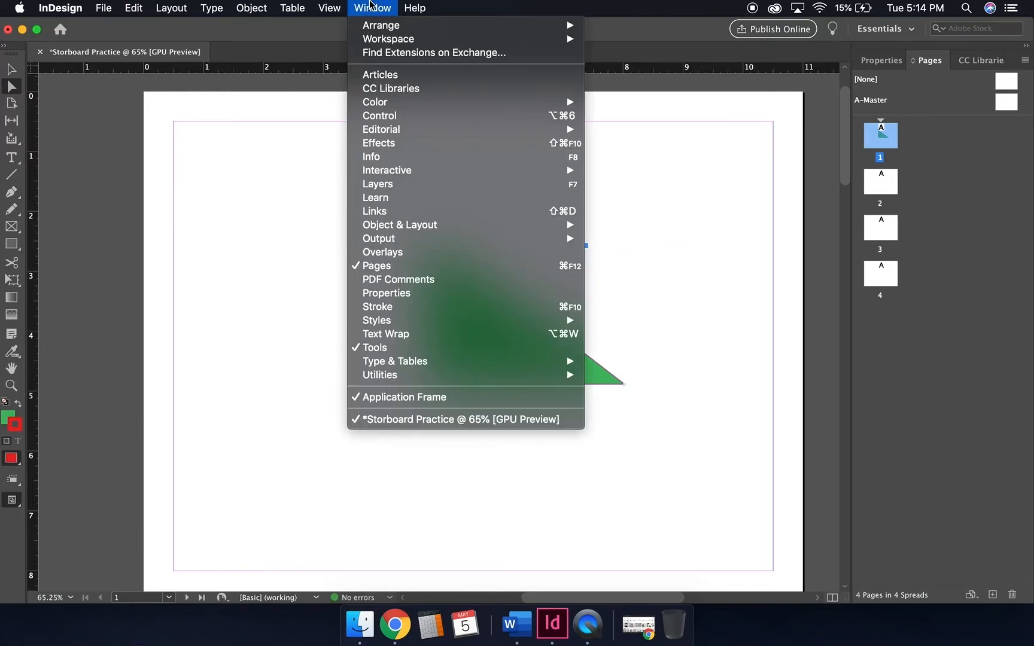
click(402, 119)
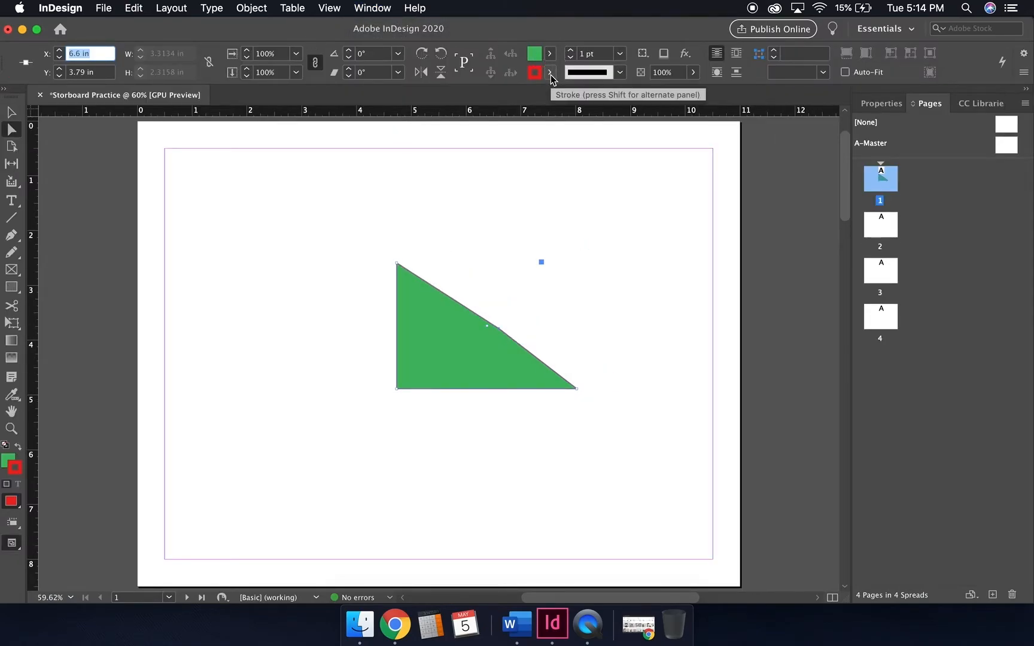
click(619, 54)
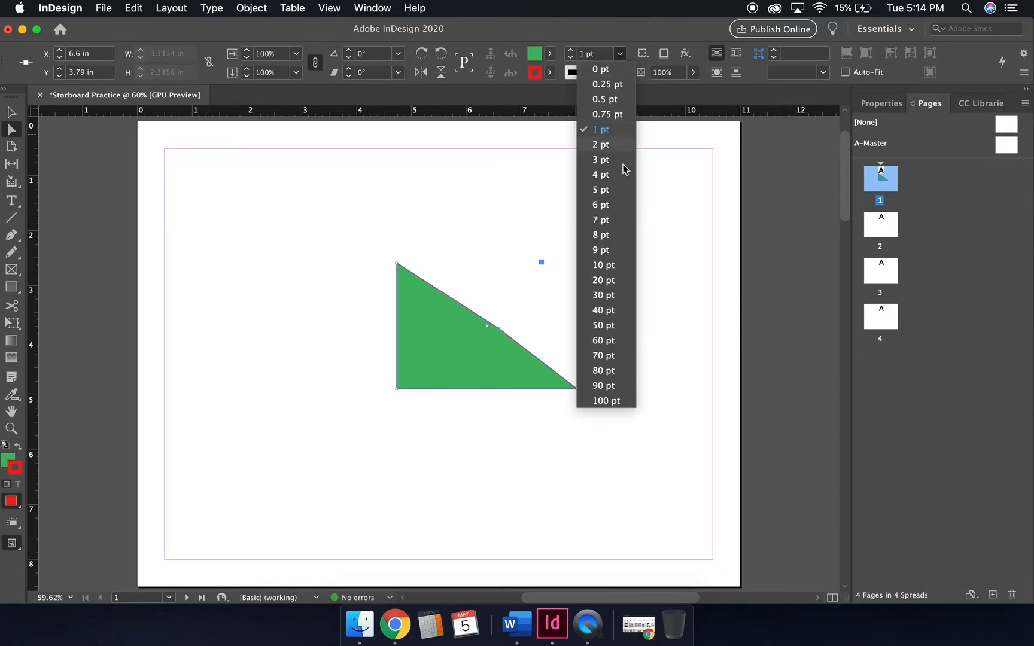
click(617, 225)
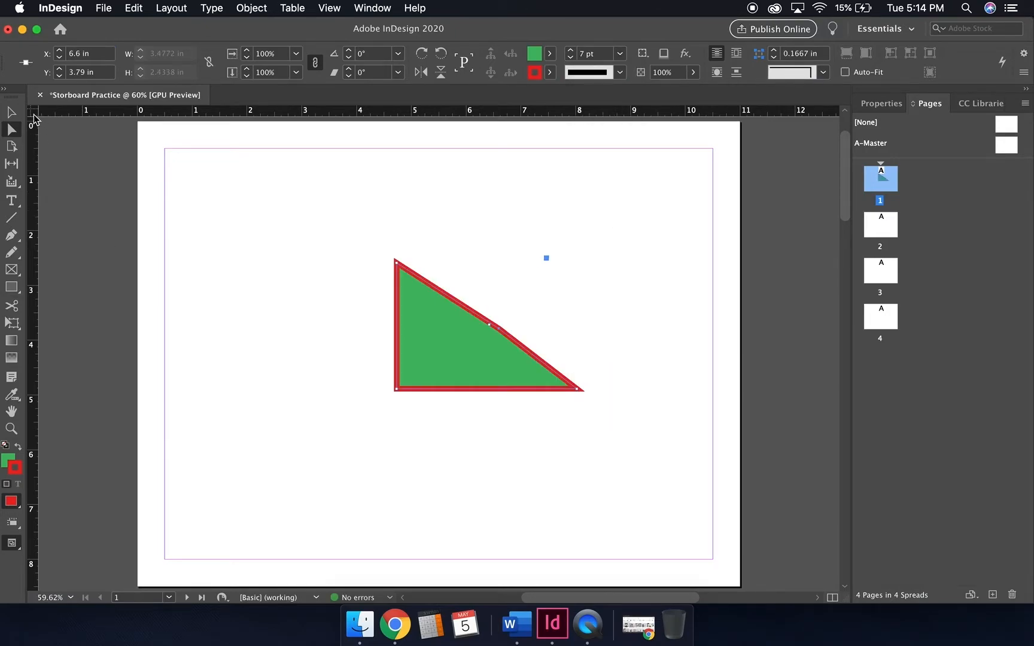
Move the green shape around page 1 with the Selection tool and delete it.
click(11, 112)
drag(442, 305, 410, 258)
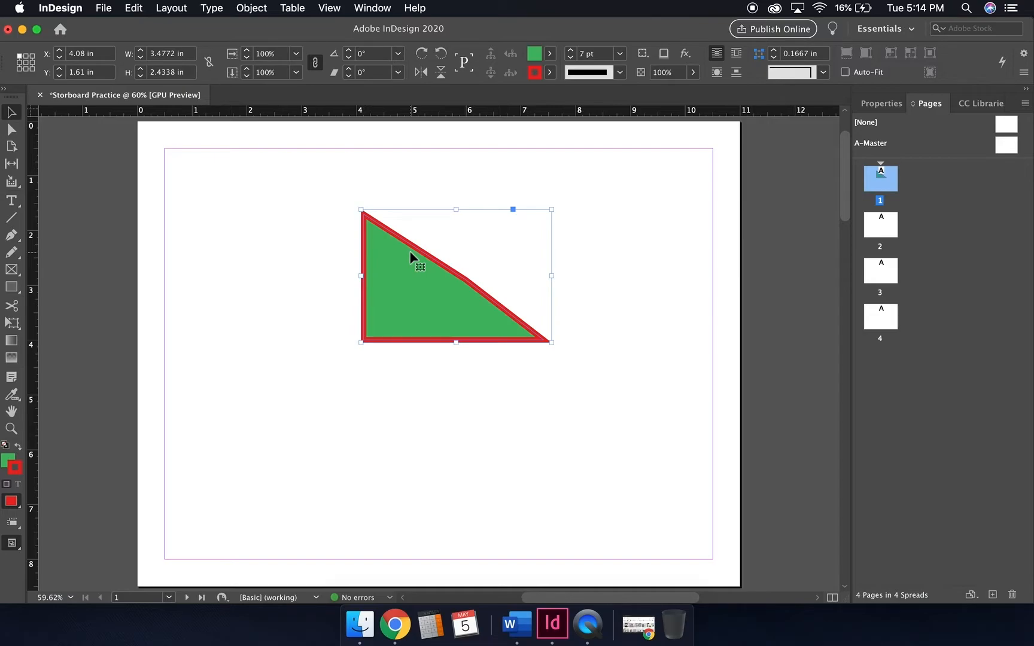
drag(410, 251, 407, 298)
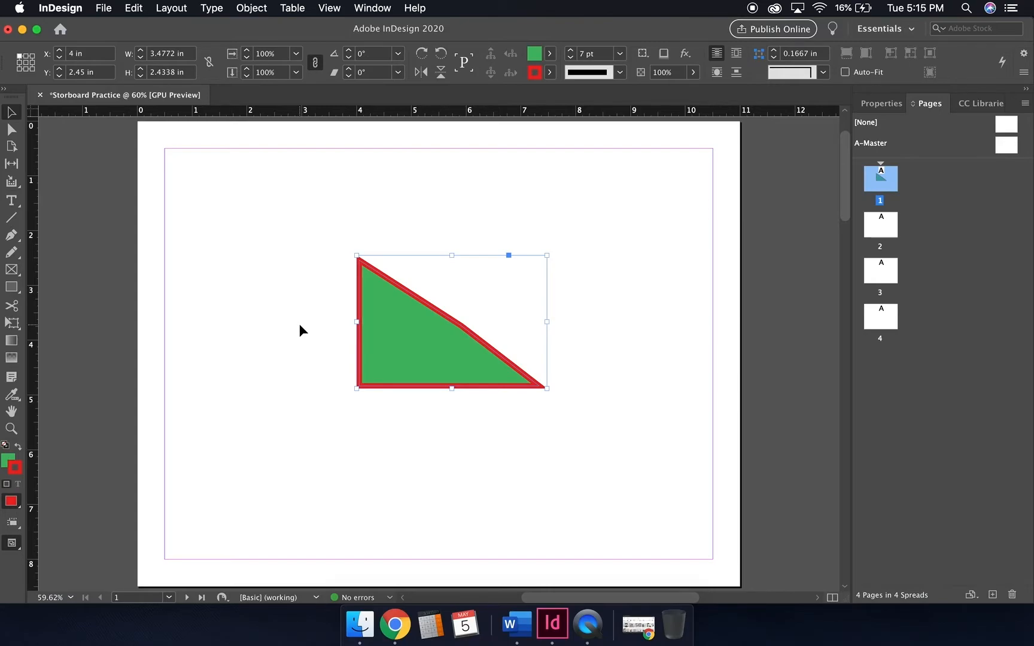
drag(423, 327, 478, 297)
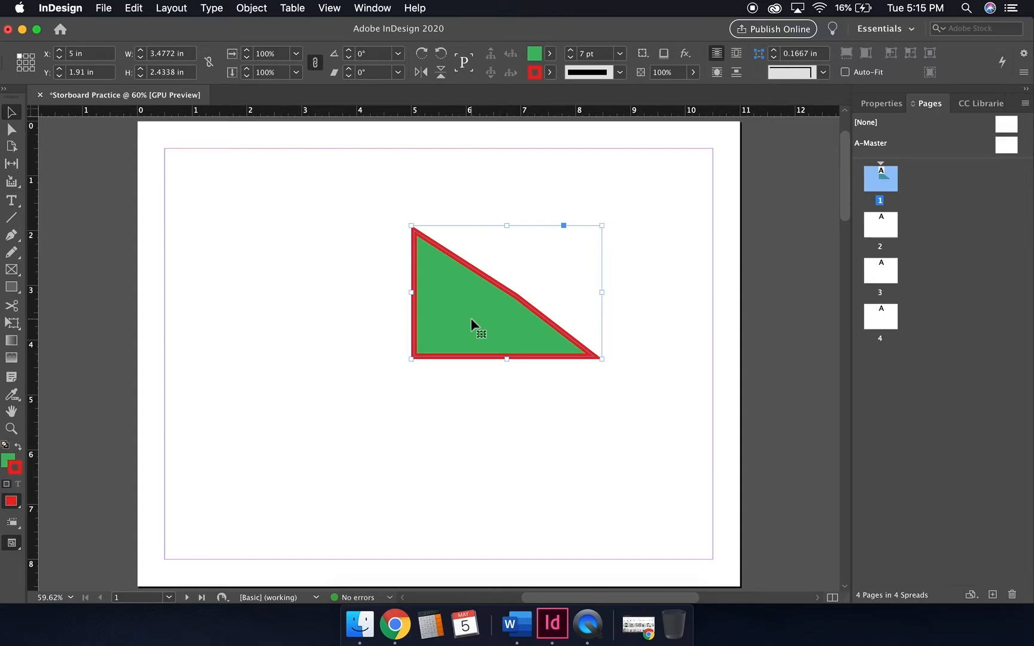
drag(471, 320, 402, 326)
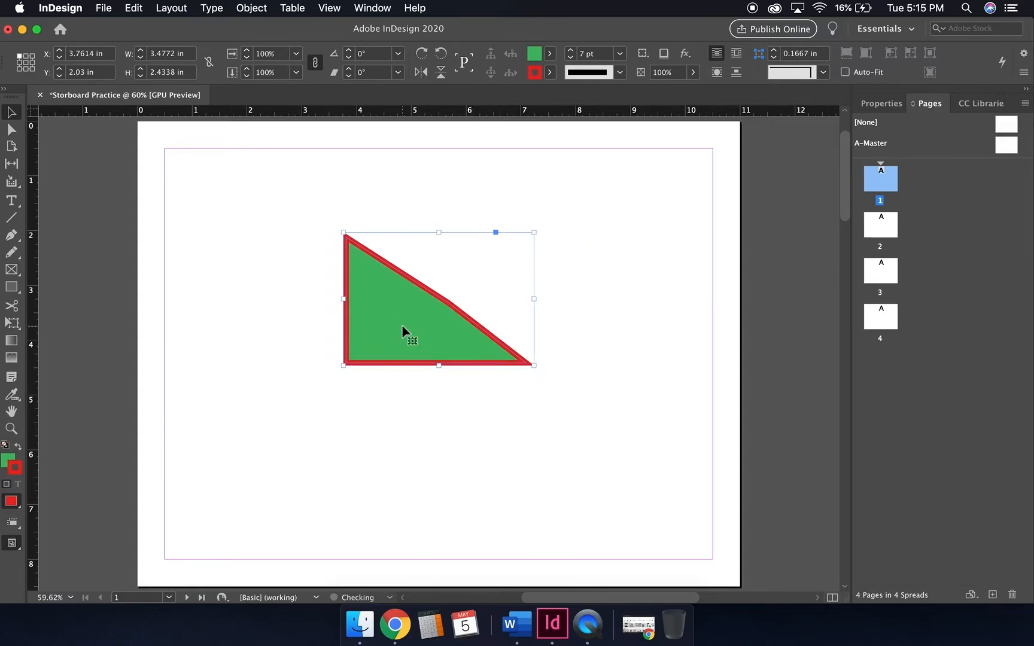
key(BackSpace)
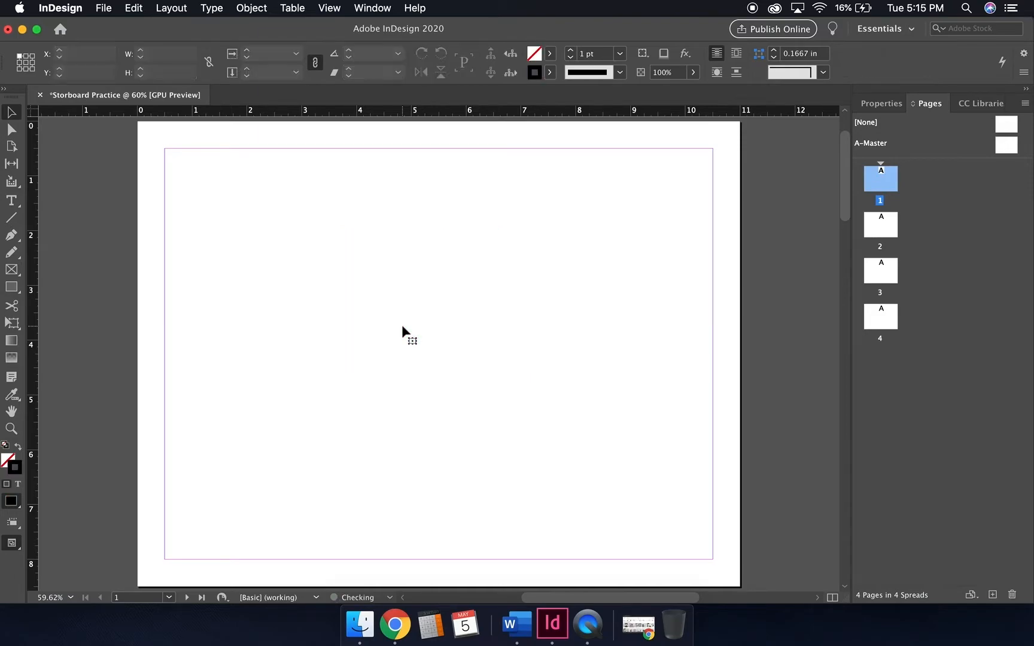
Draw a rectangular frame about 4.74 by 2.98 in near the middle of page 1 with the Rectangle Frame tool.
click(20, 290)
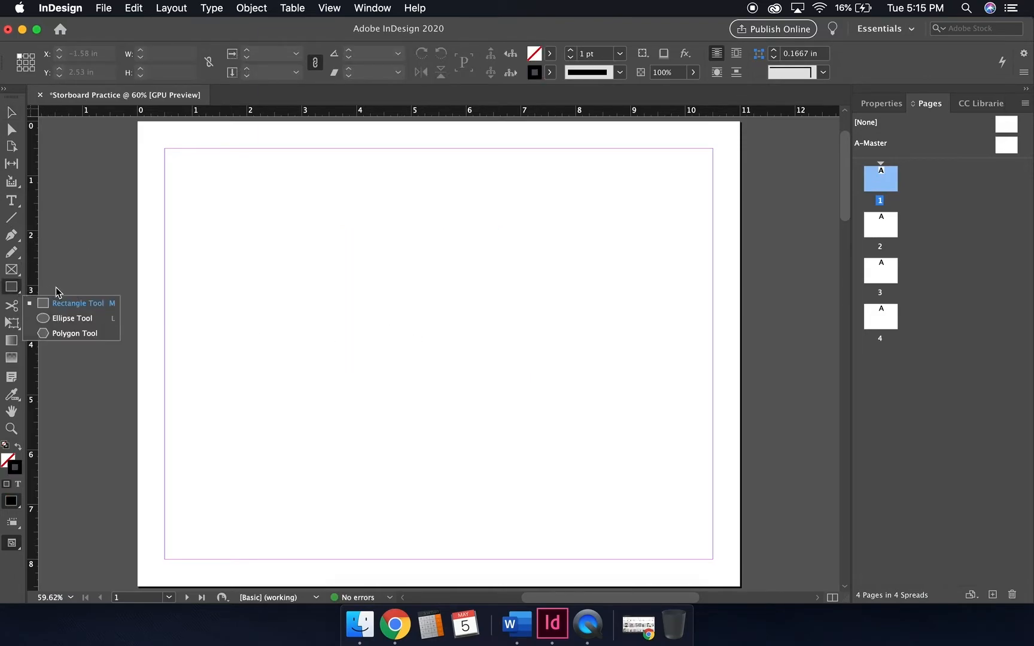
click(13, 271)
click(13, 272)
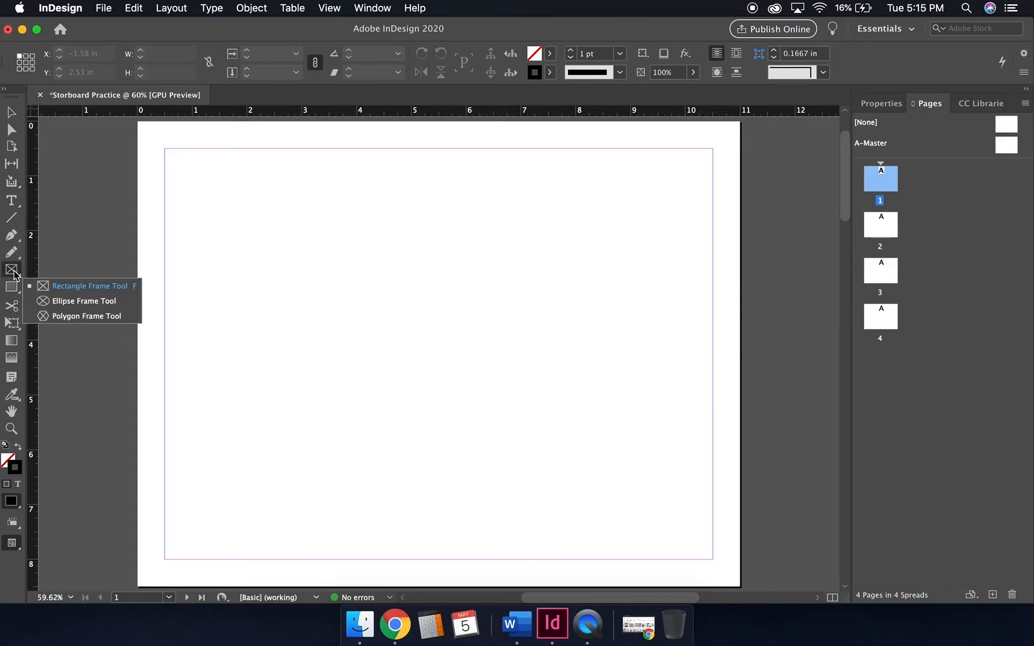
click(47, 284)
mouse_move(321, 245)
mouse_down()
mouse_move(450, 370)
mouse_move(581, 409)
mouse_up()
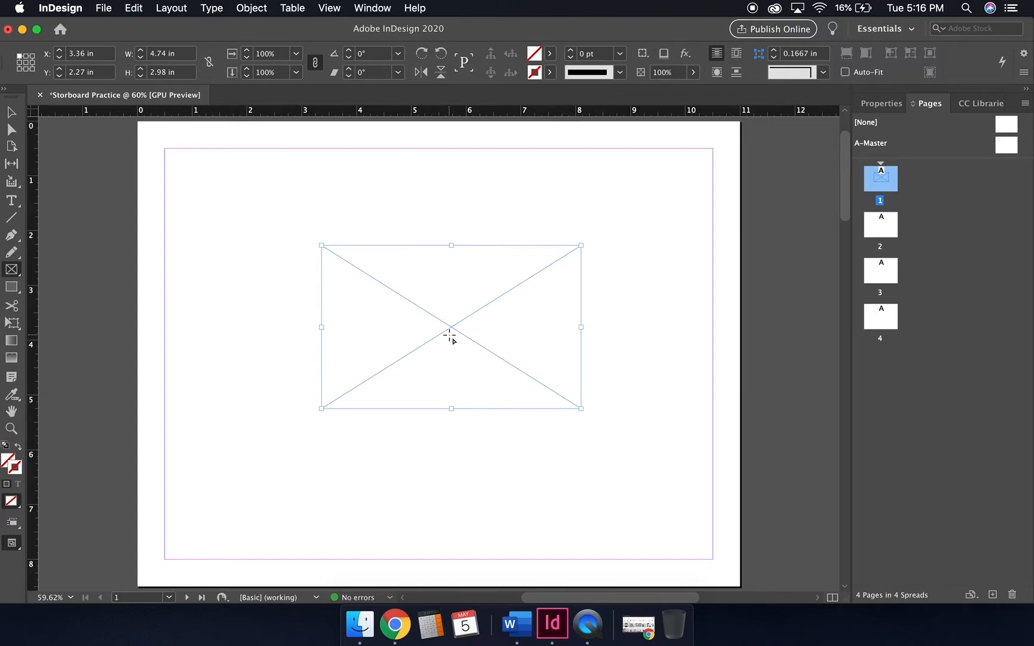
Set the frame's stroke colour to [Registration] and deselect the frame.
click(12, 111)
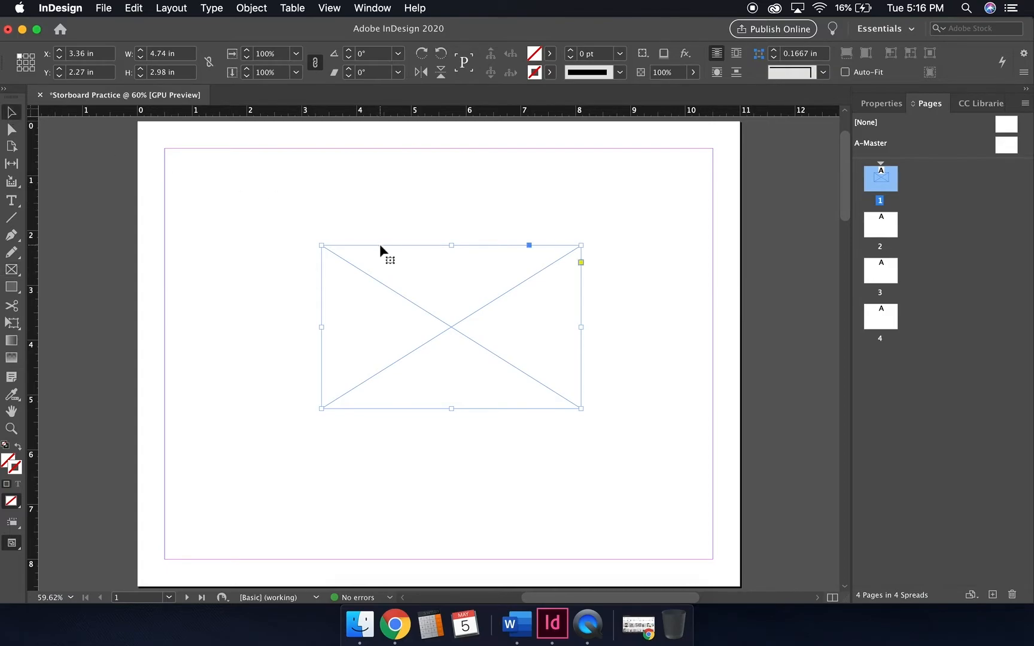
click(549, 72)
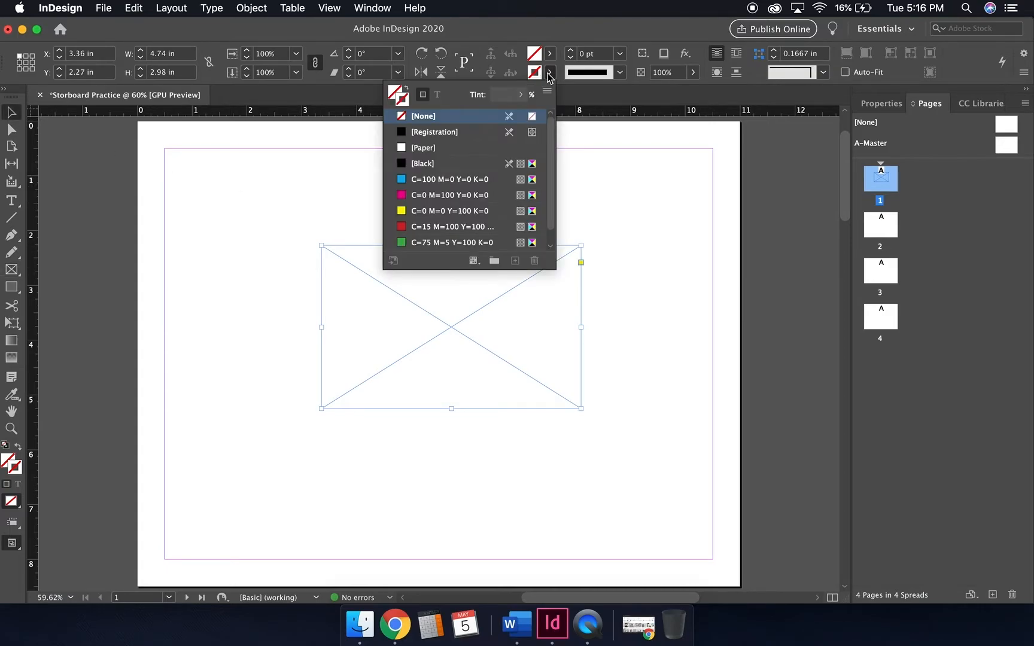
click(436, 132)
click(311, 195)
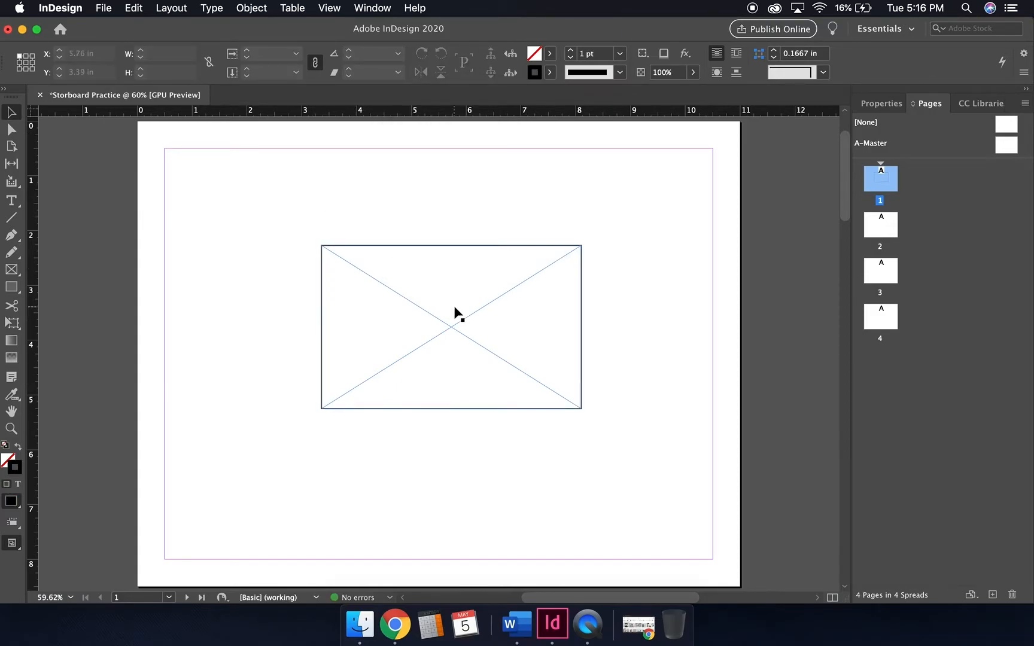
Place the dentist-analyzing-an-x-ray sketch JPG from the Creative Cloud files into the frame on page 1.
click(105, 7)
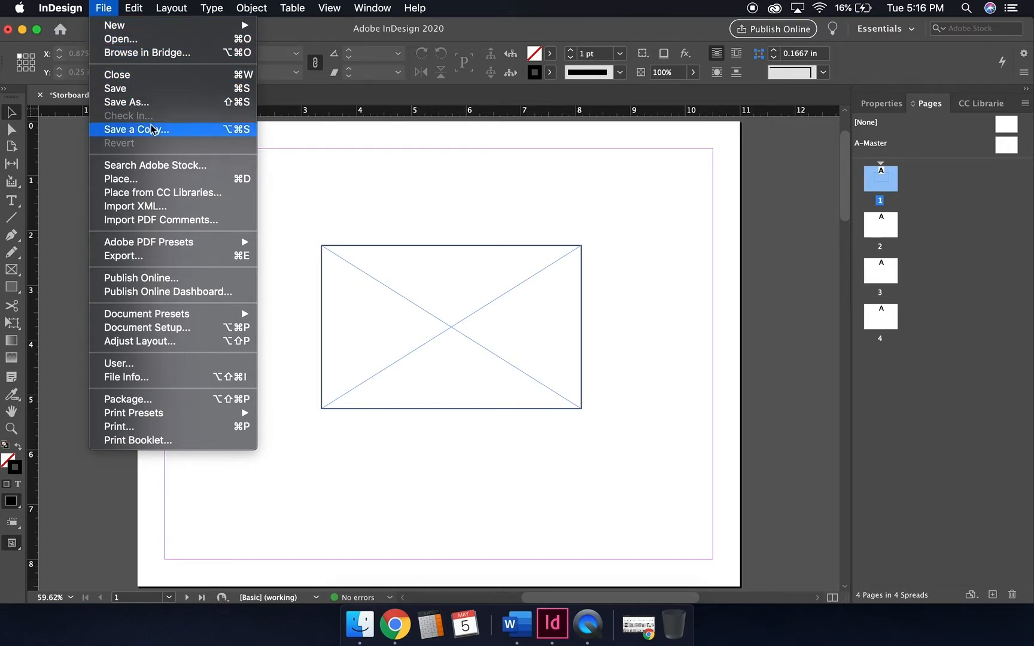
click(177, 180)
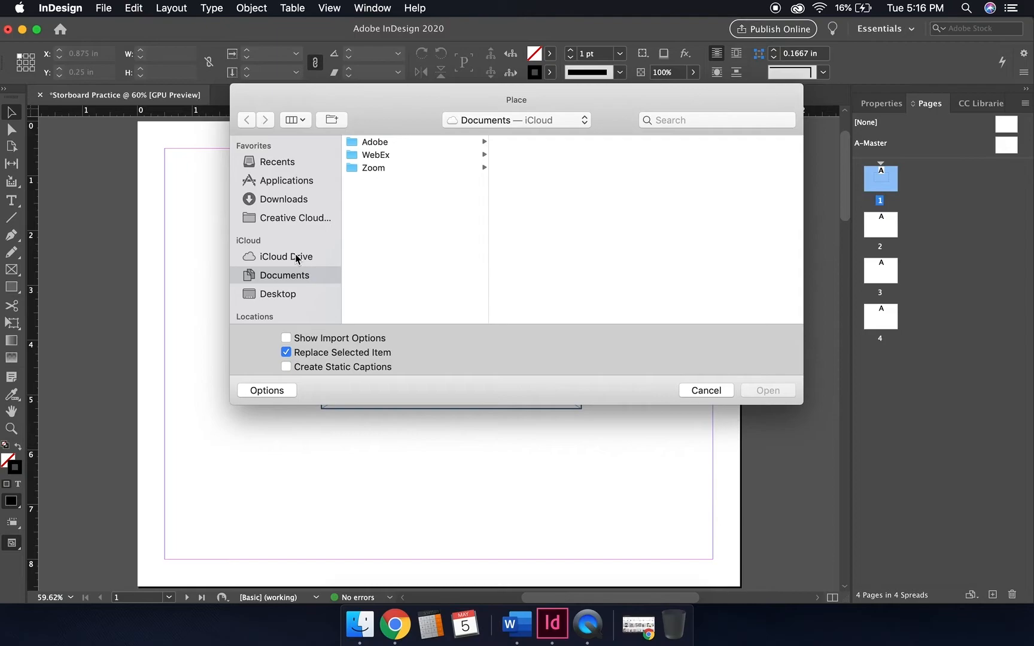
click(301, 217)
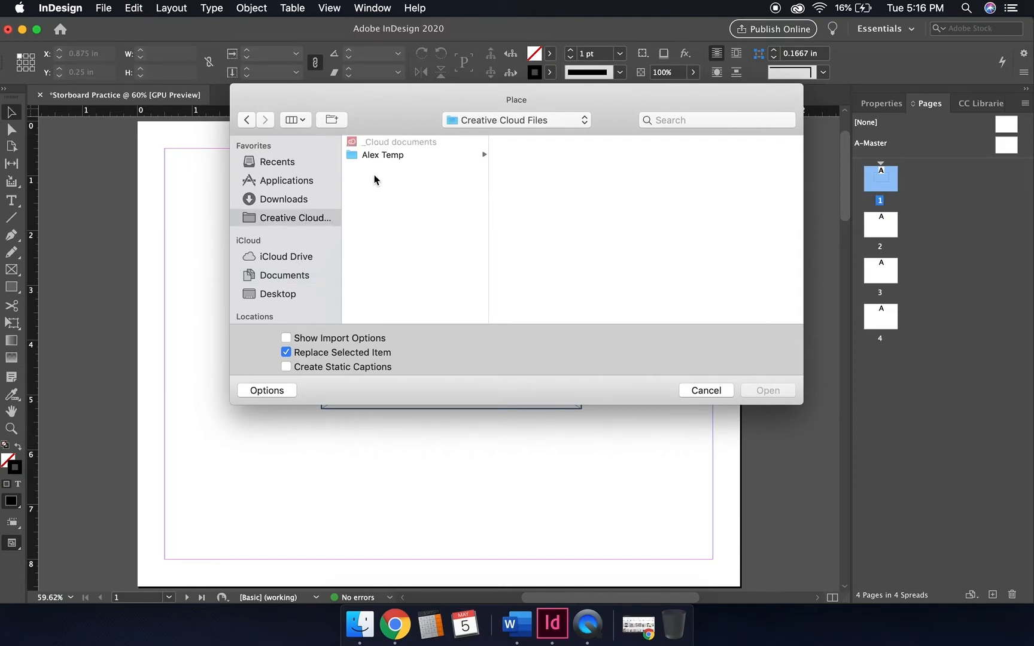
click(370, 154)
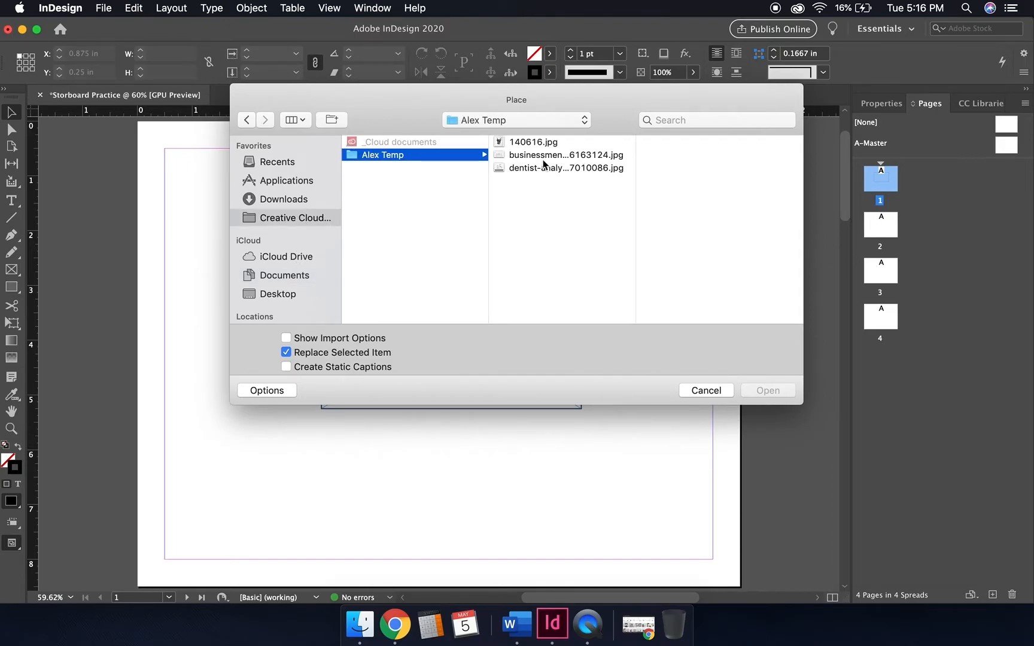
click(538, 146)
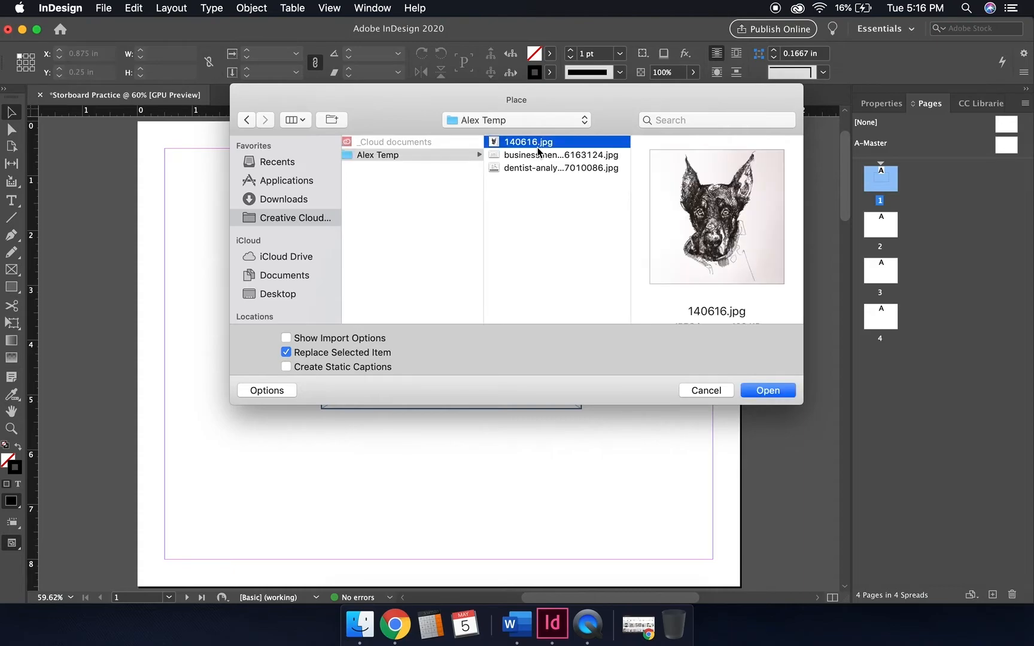
key(Down)
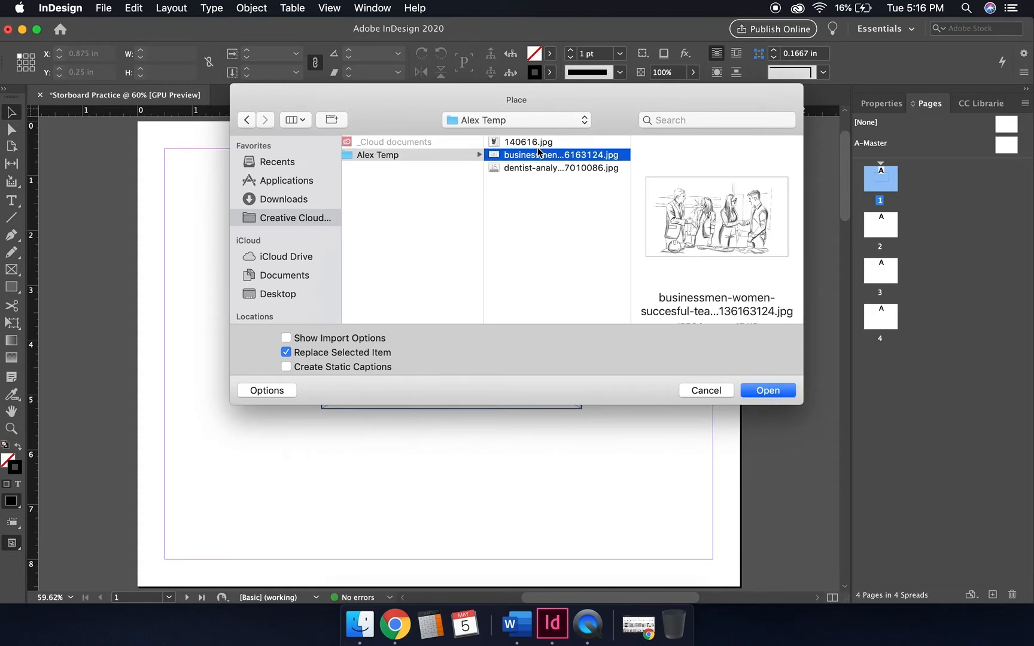
key(Down)
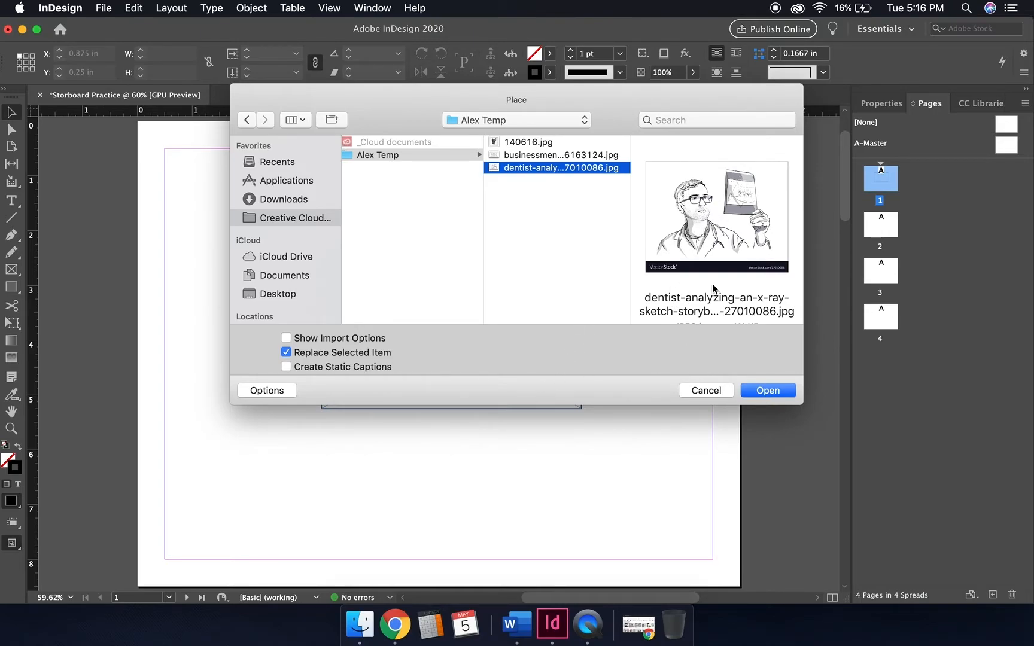
click(763, 392)
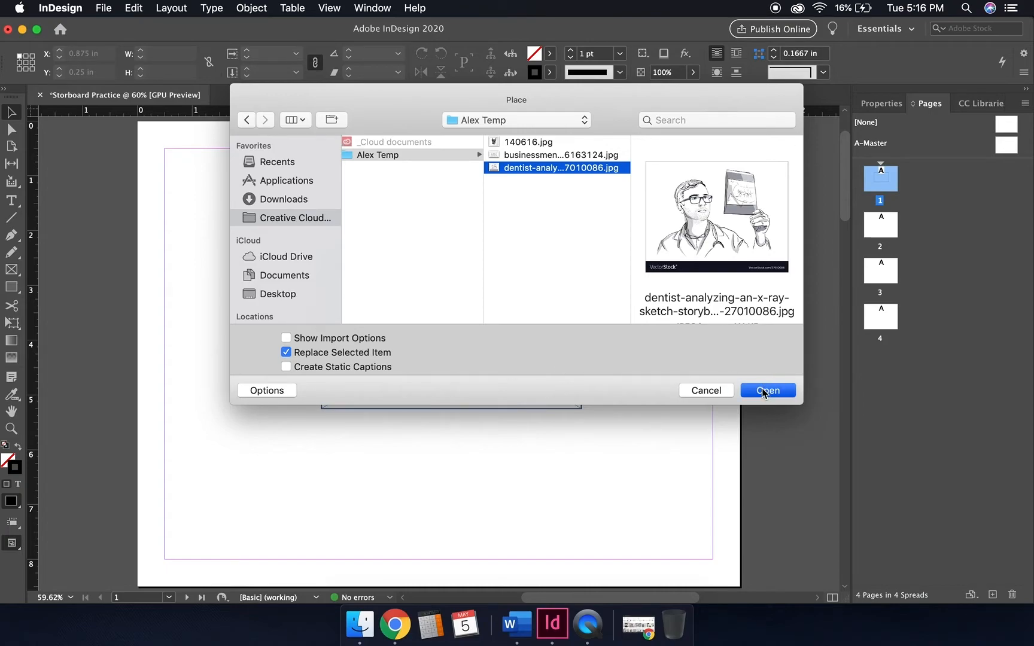
click(446, 320)
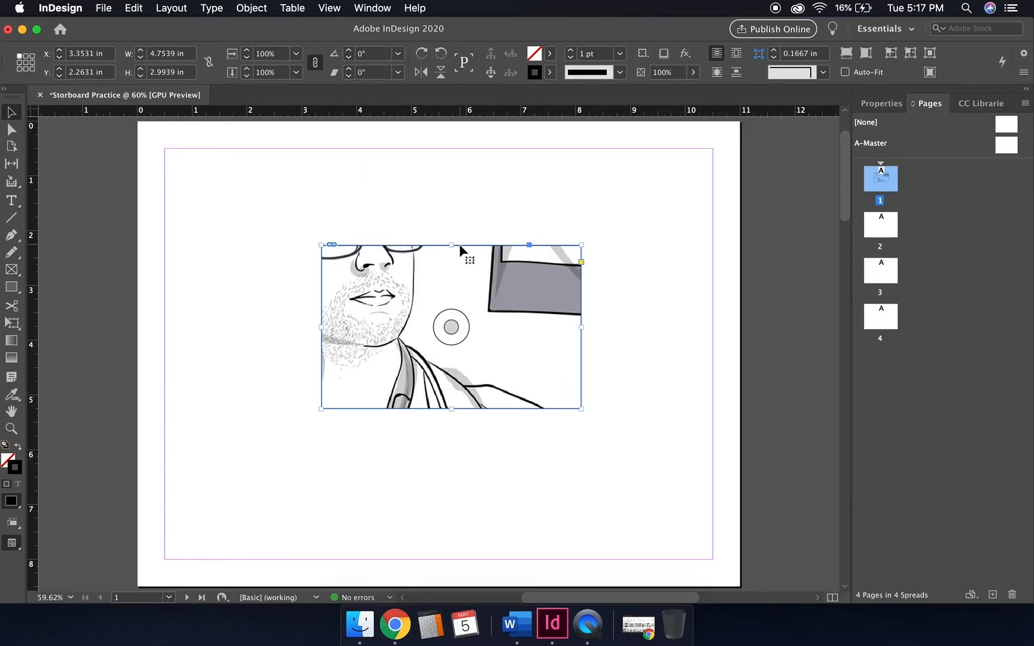
Shift the image frame to about X 3.38 in, Y 2.23 in, and move the picture inside it down and right.
mouse_move(463, 242)
mouse_down()
mouse_move(501, 203)
mouse_move(466, 245)
mouse_up()
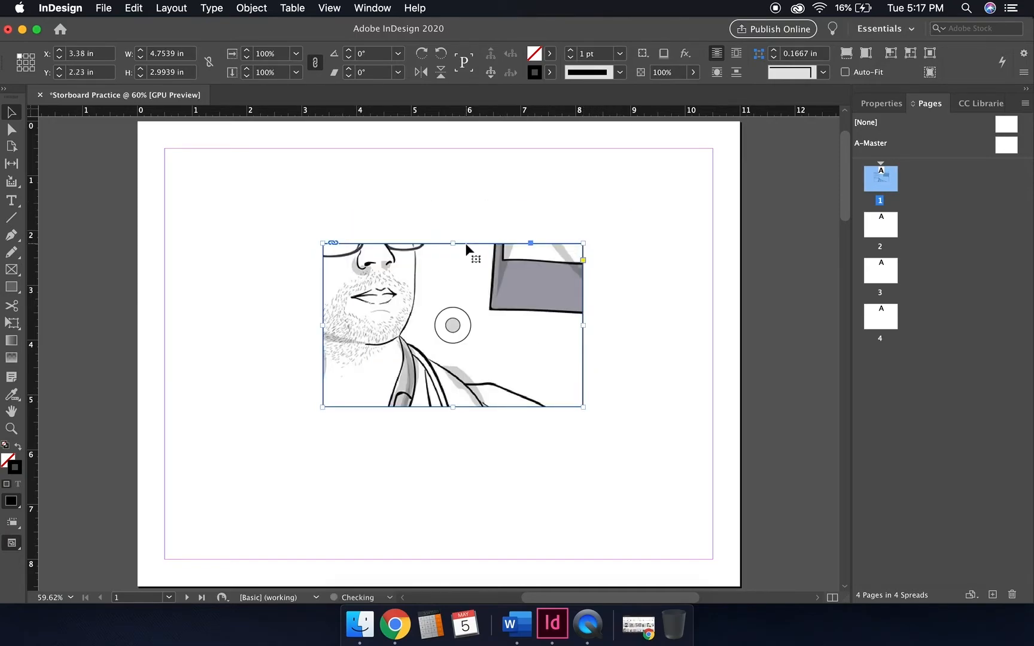
click(453, 325)
drag(453, 325, 494, 342)
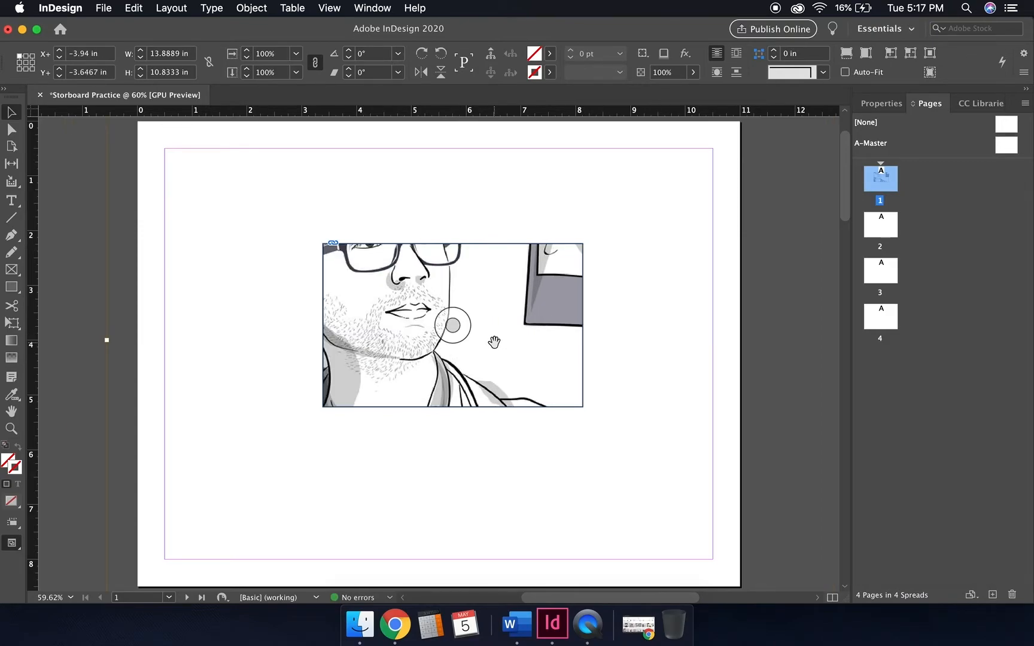
Slide the picture around inside its frame, placing its content offset at about X -3.10 in, Y -2.56 in.
key(super+minus)
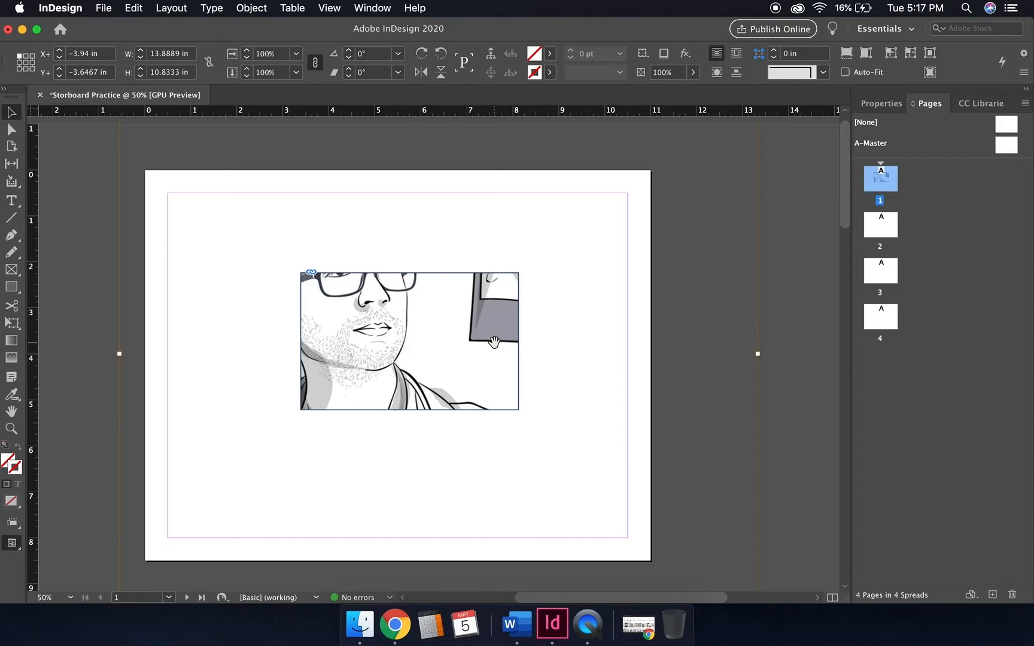
key(super+minus)
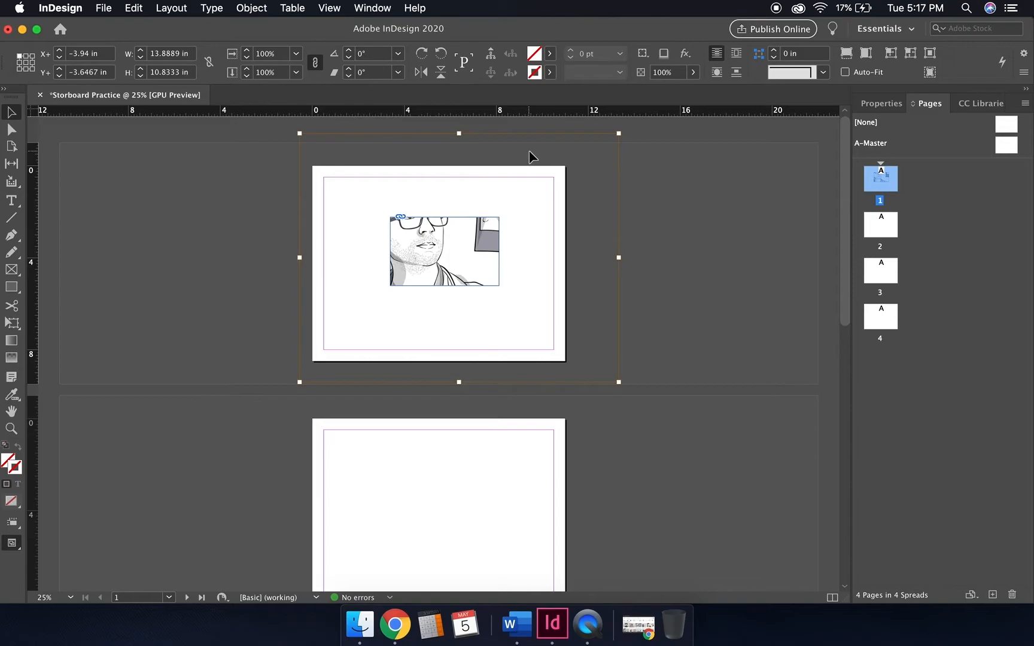
drag(450, 252, 576, 335)
click(515, 330)
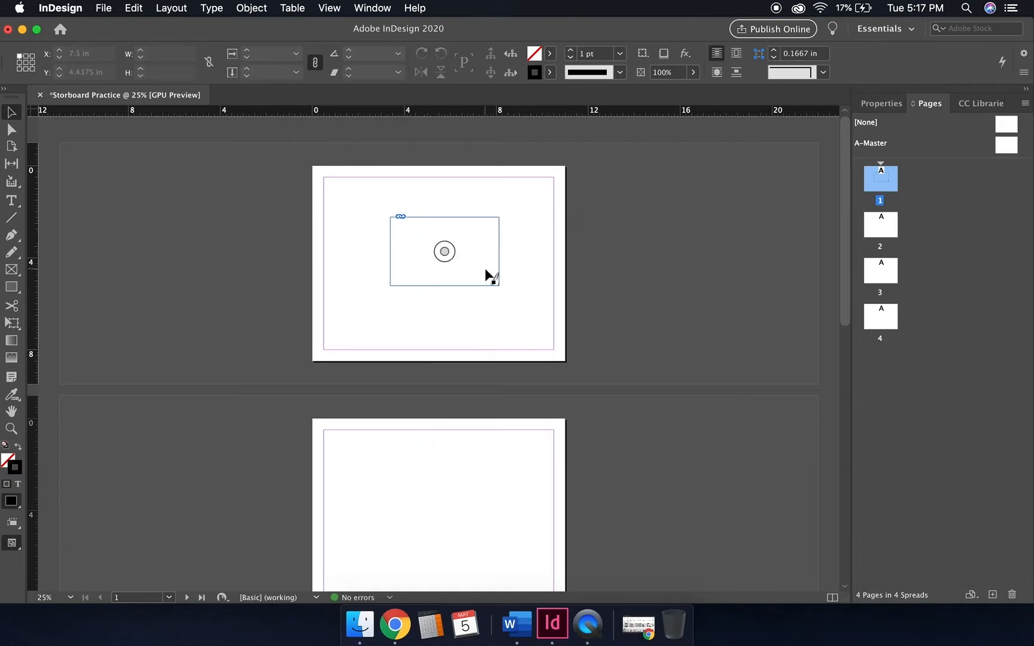
drag(444, 251, 387, 222)
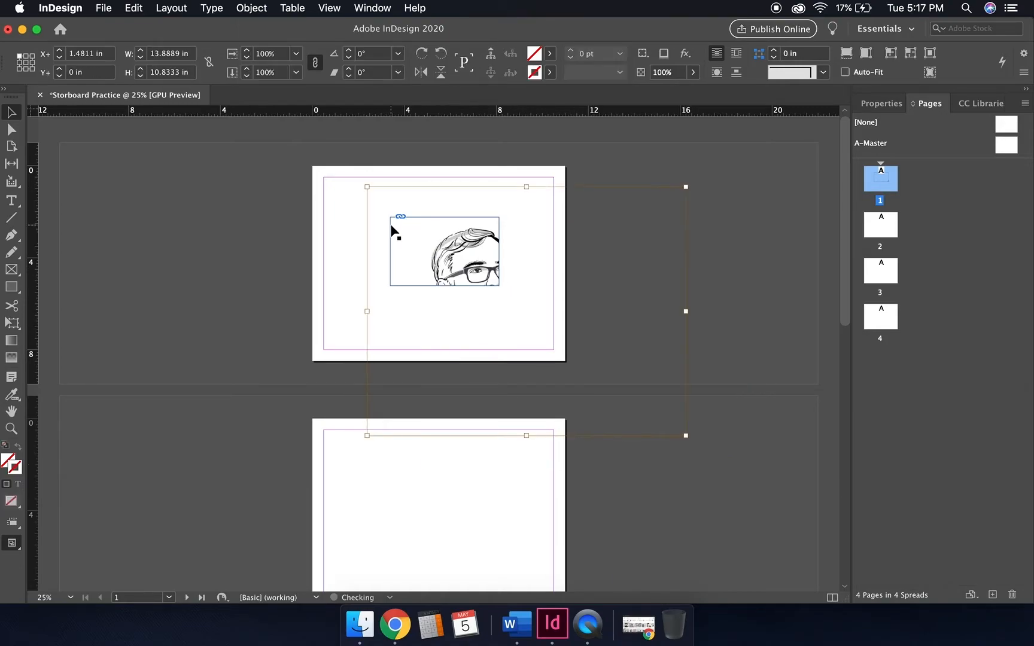
drag(444, 256, 372, 220)
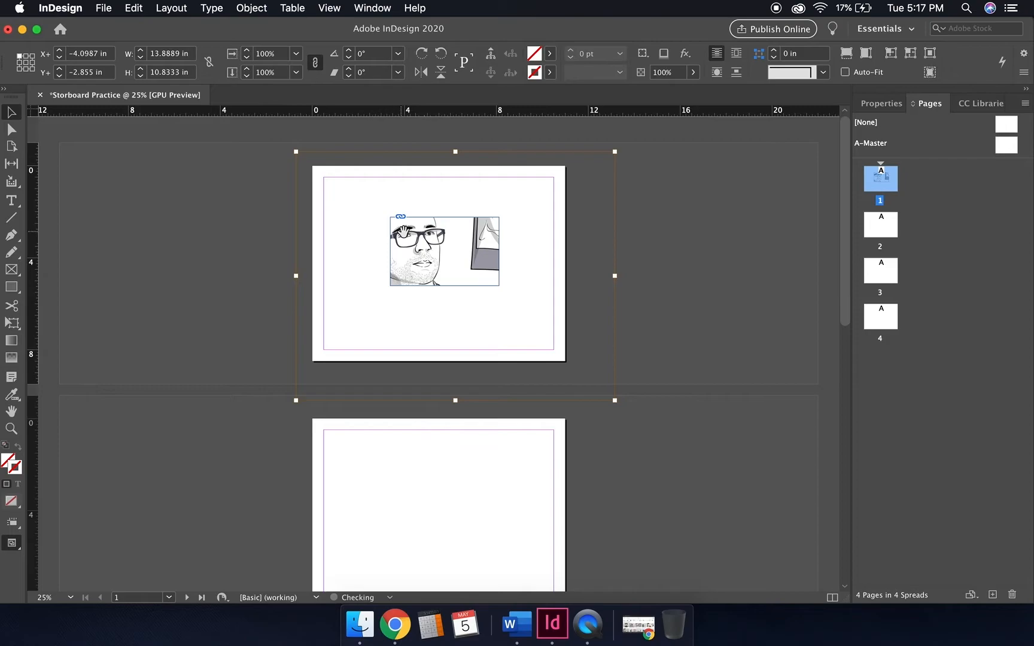
drag(421, 257, 199, 254)
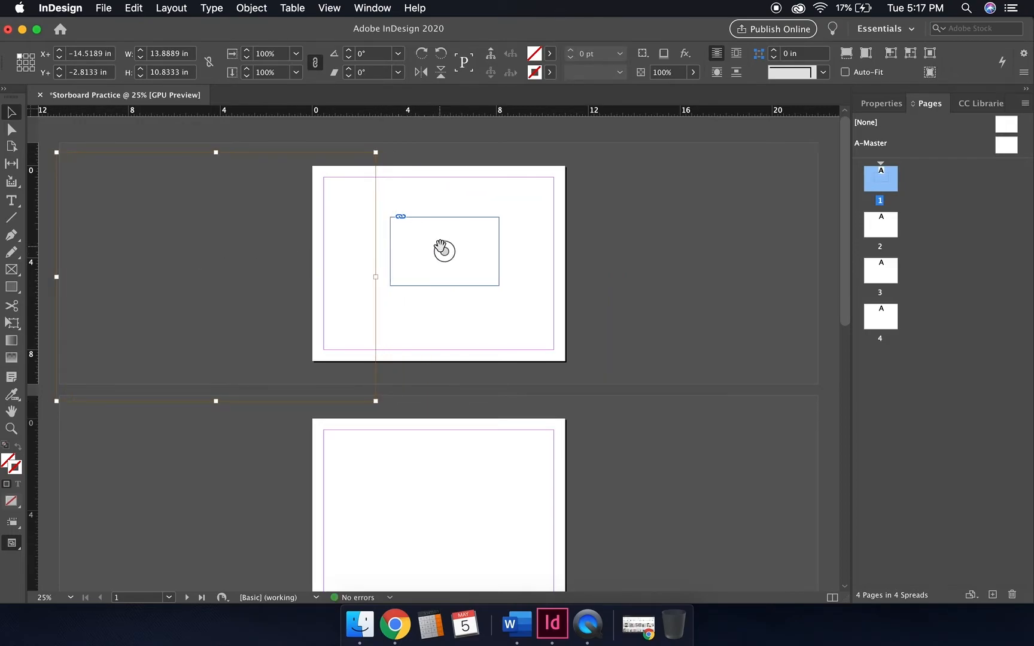
drag(444, 250, 669, 271)
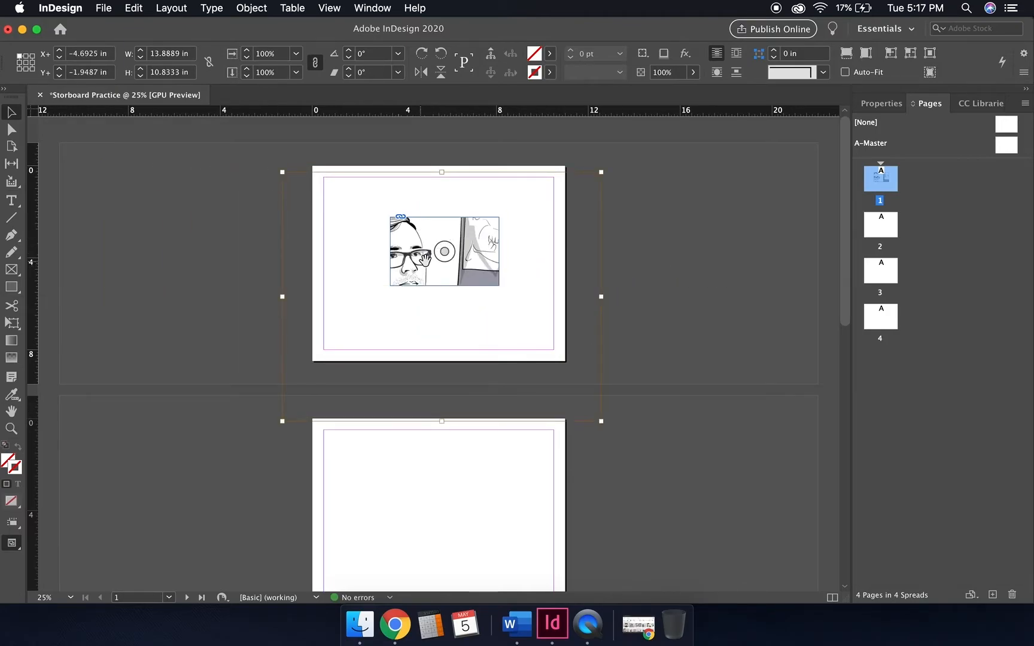
drag(425, 259, 461, 244)
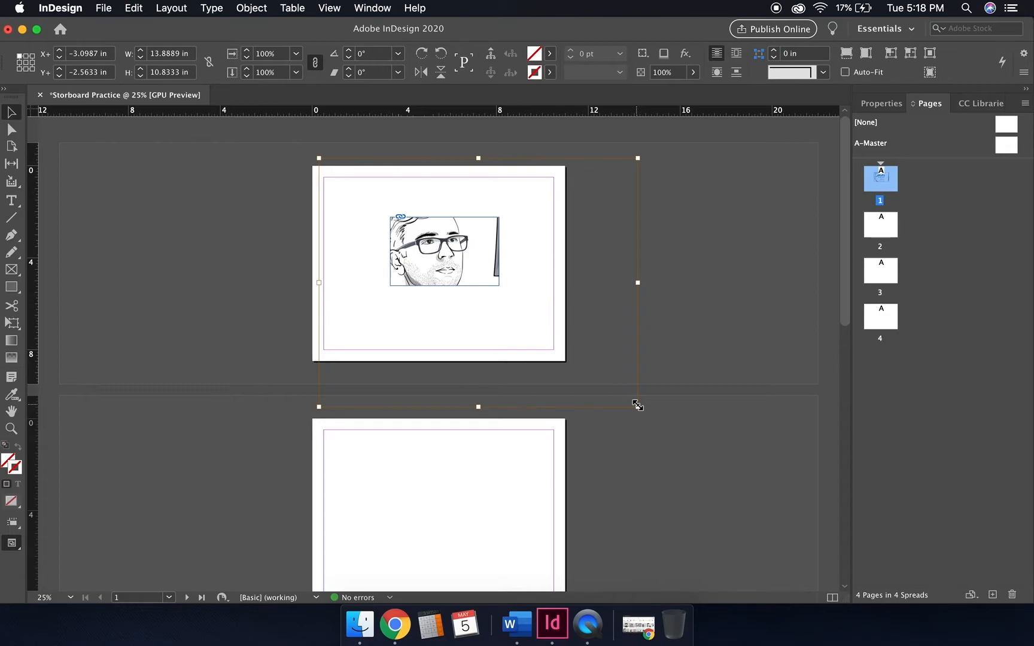
Scale the picture inside the frame down proportionally to about 39% and shift it slightly down and right.
drag(638, 405, 500, 293)
mouse_move(480, 268)
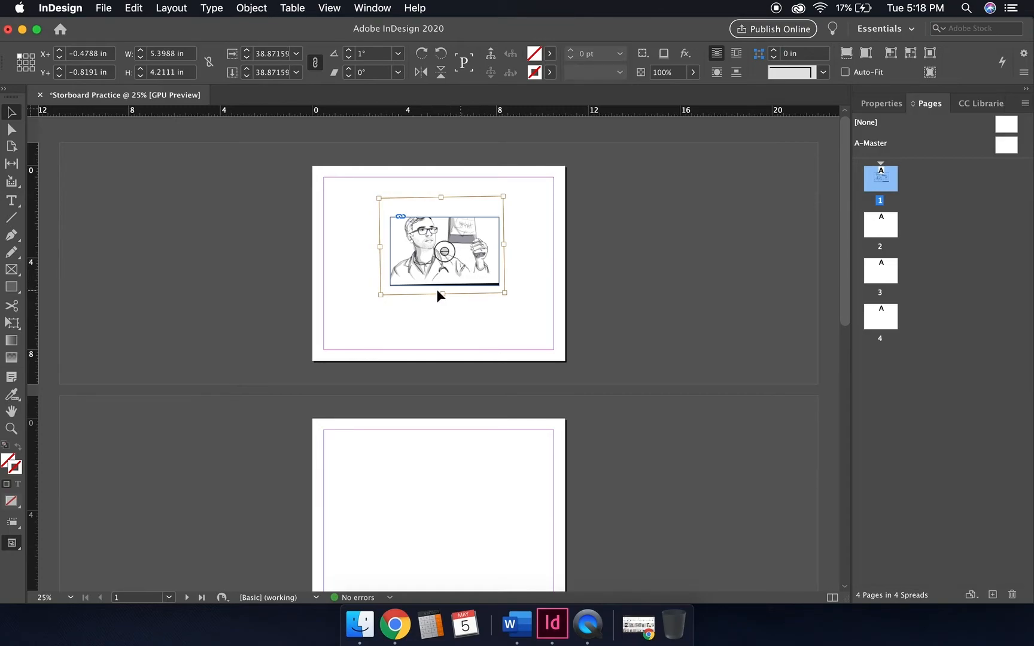
drag(444, 252, 447, 258)
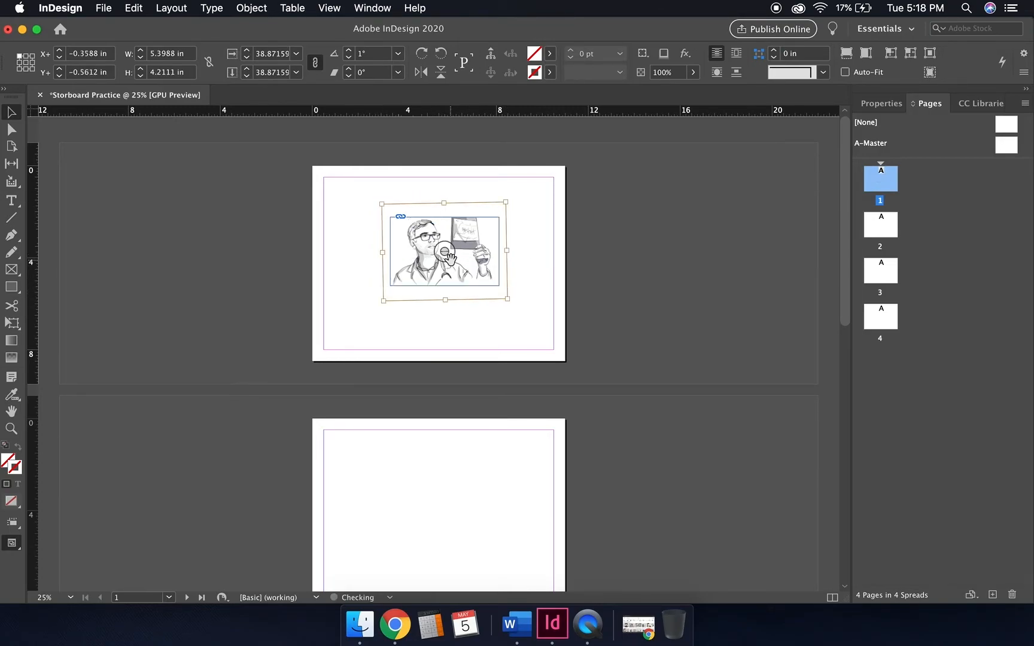
Straighten the picture to 0° rotation, scale it to about 36.5% and deselect it.
drag(512, 201, 513, 201)
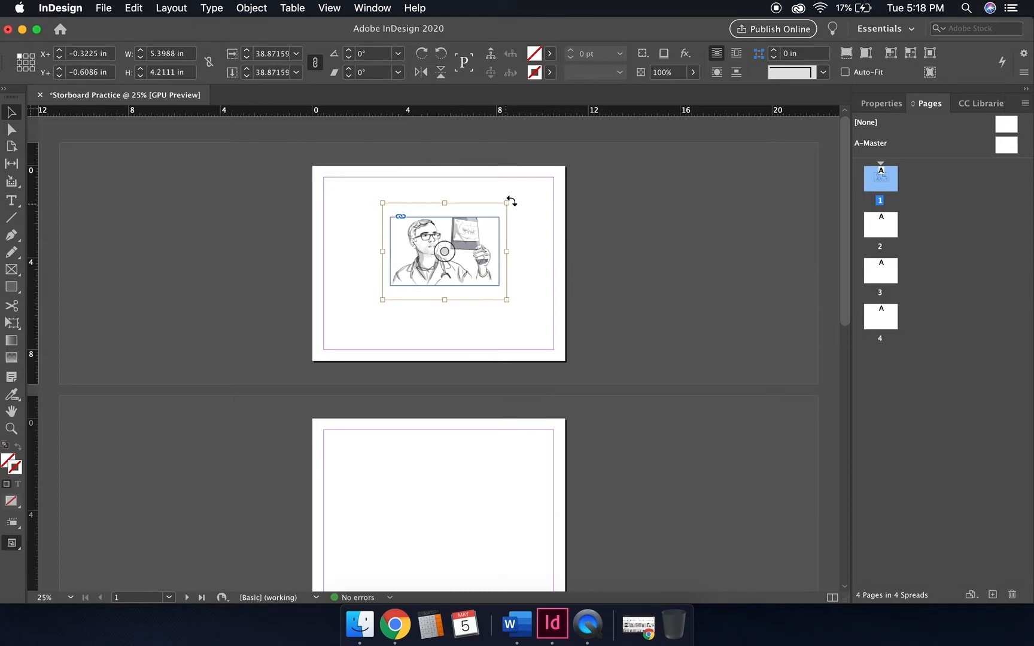
drag(509, 203, 499, 209)
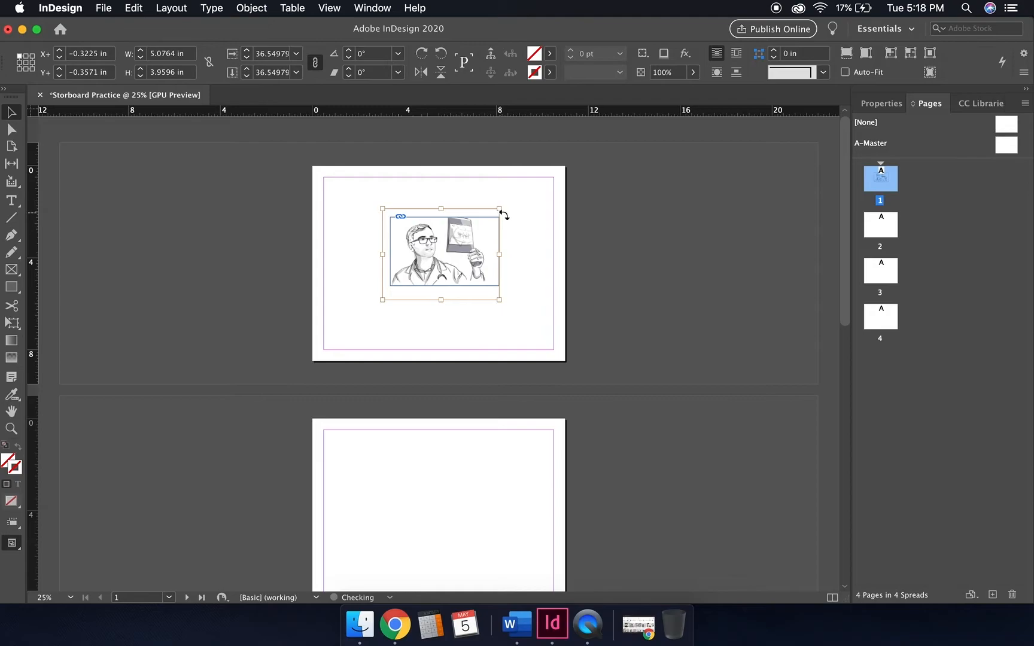
click(527, 238)
key(super+equal)
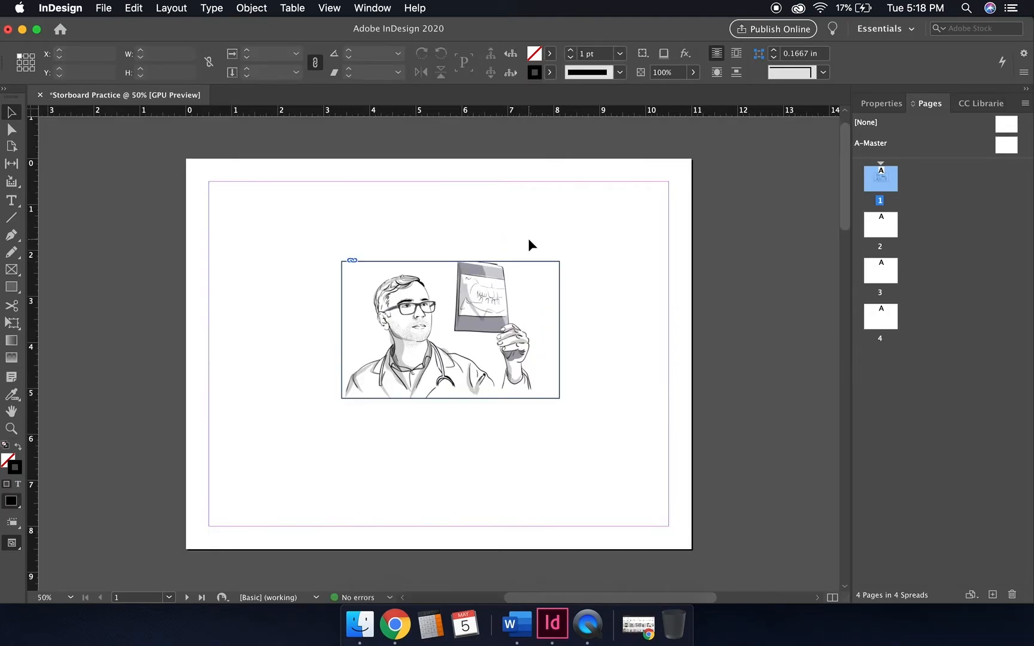
Move the image frame down and right to about X 3.66 in, Y 2.53 in.
key(super+equal)
click(454, 315)
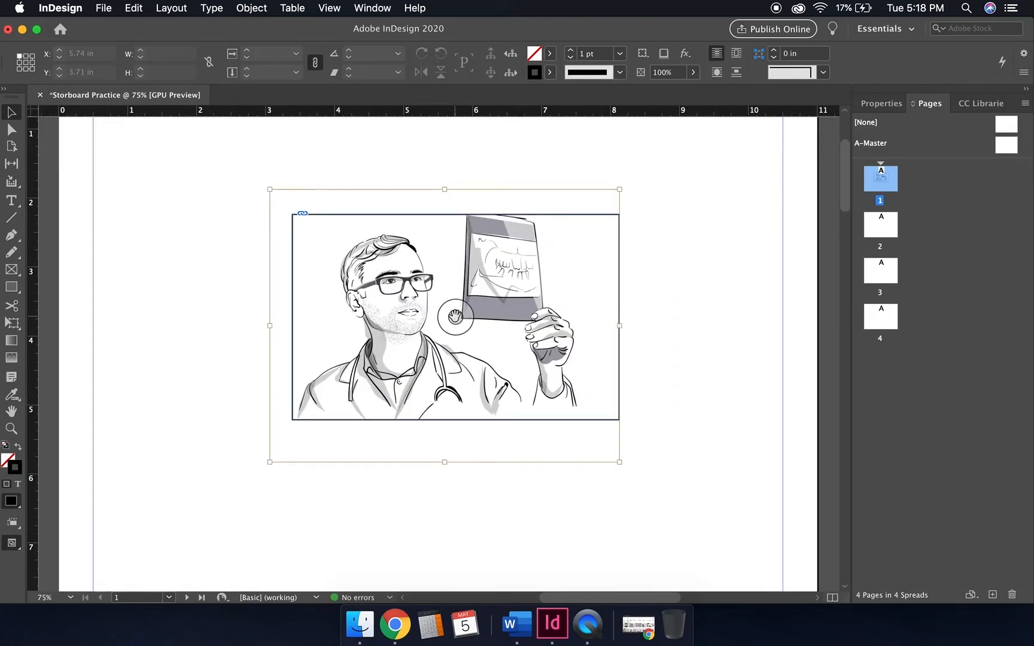
click(399, 215)
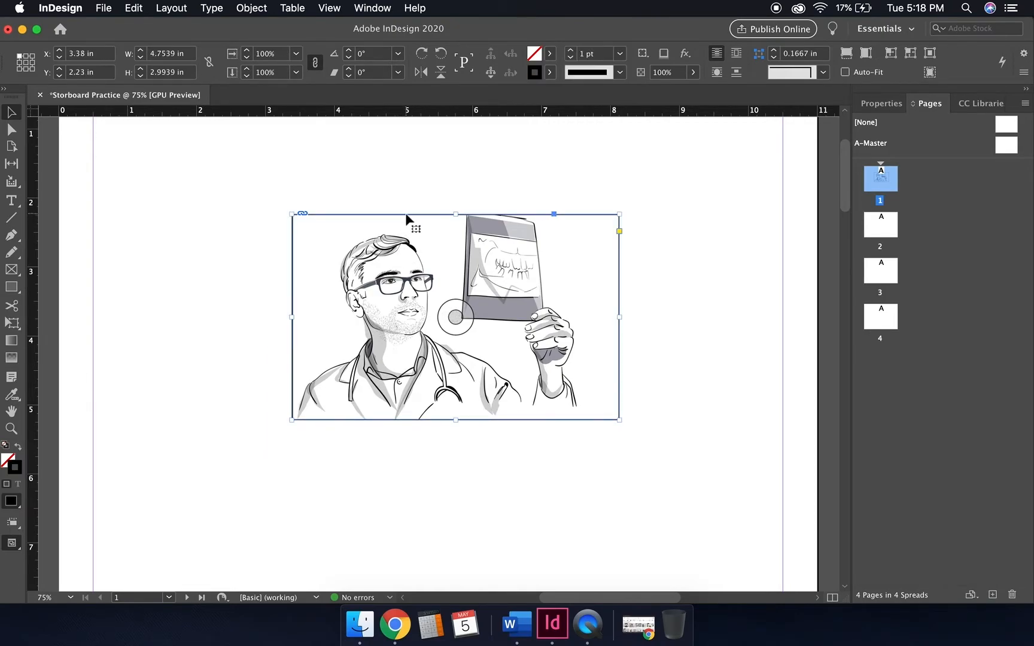
drag(405, 212, 428, 240)
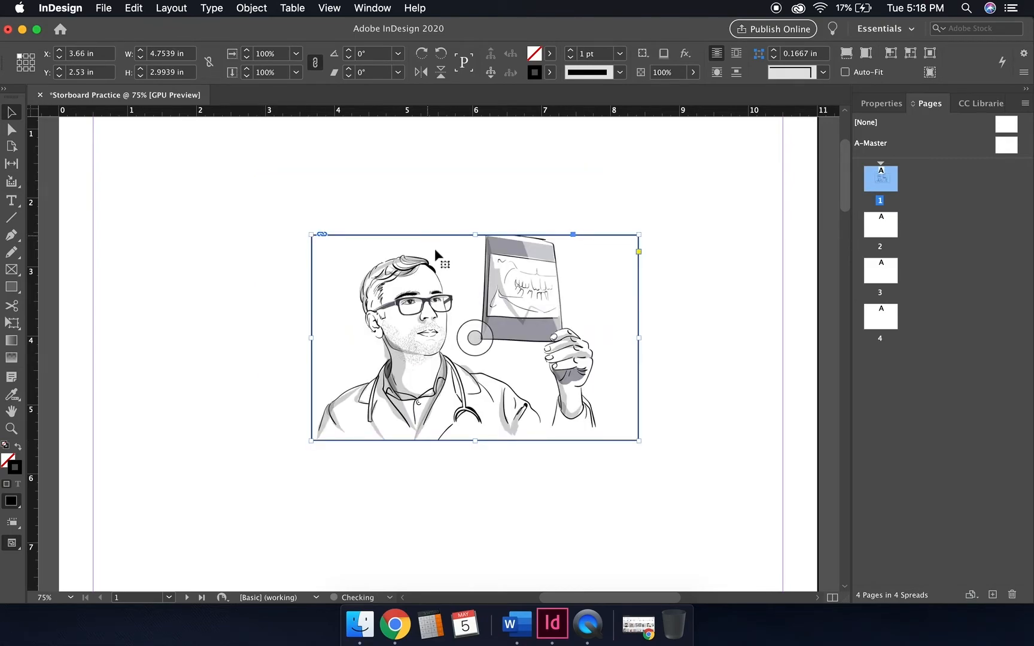
Try shifting the picture inside its frame to about X -0.56 in, Y -0.9 in, and undo the shift.
click(475, 335)
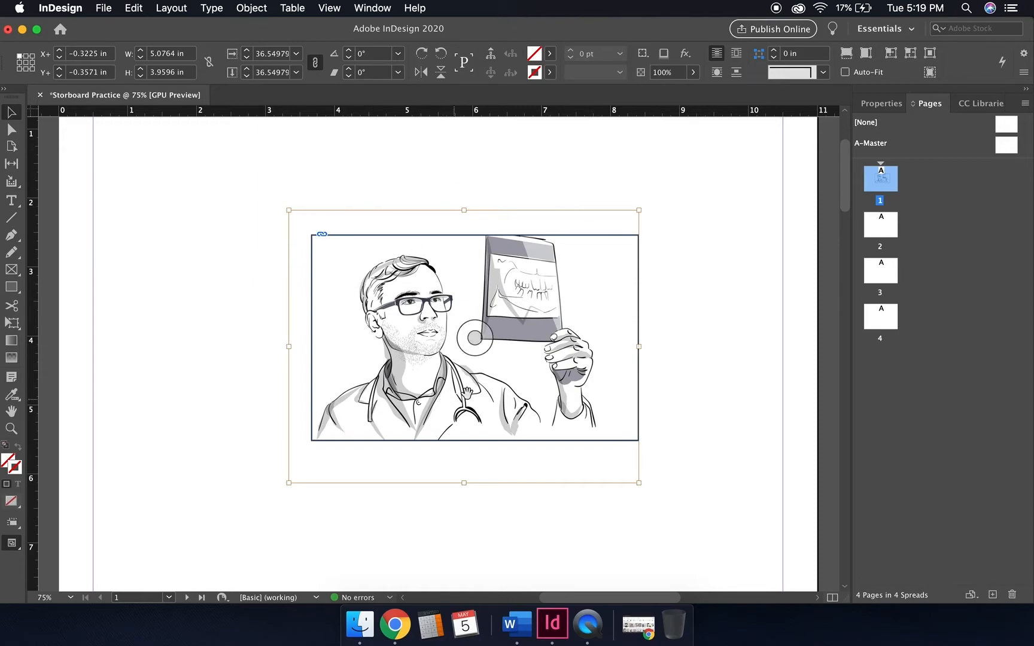
drag(483, 345, 467, 308)
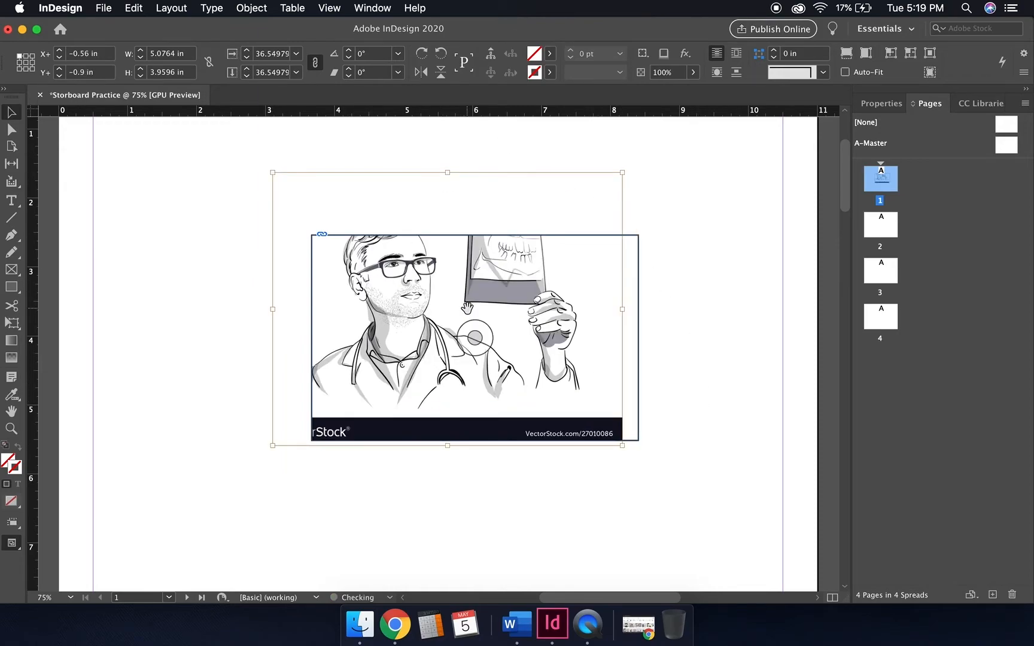
key(super+z)
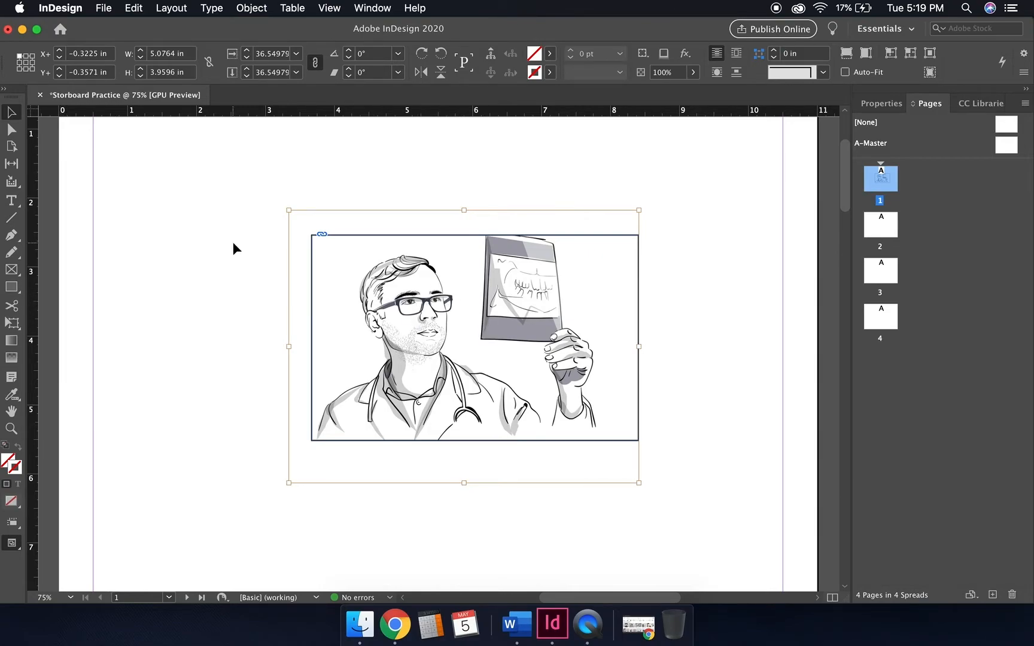
Delete the image frame together with its picture from page 1.
drag(235, 210, 690, 486)
key(BackSpace)
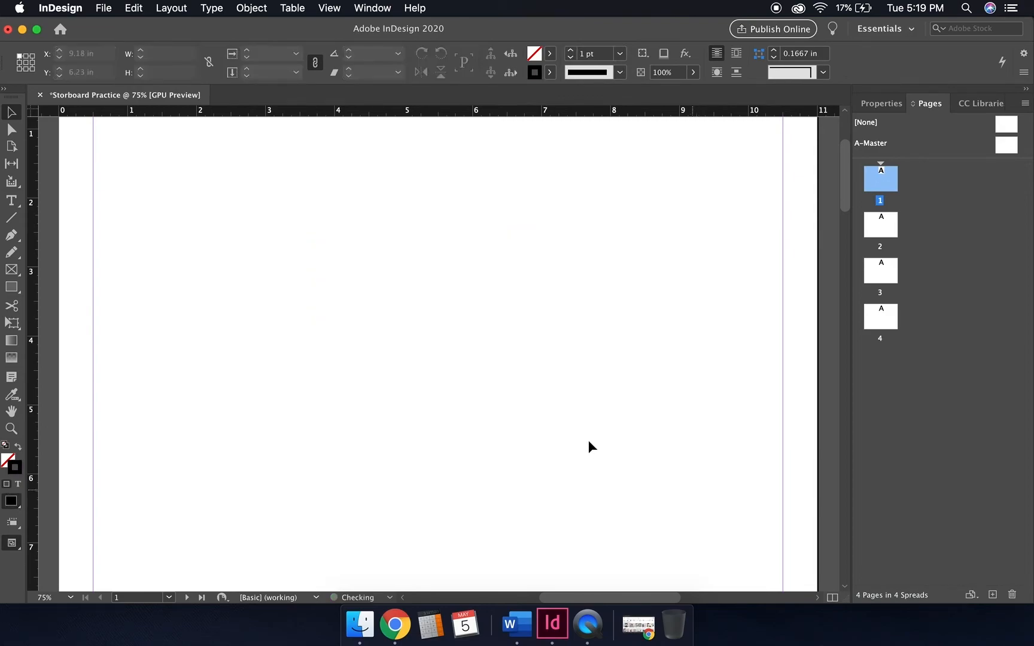
key(super+minus)
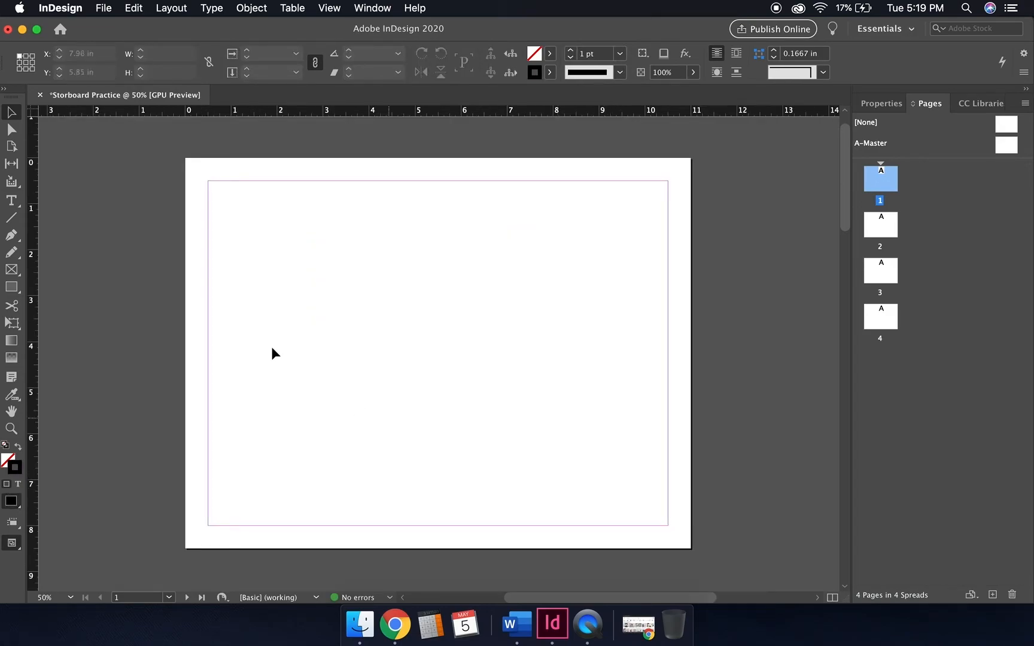
Try drawing a row of three rectangle frames about 9.2 in by 2.56 in overall, and undo it.
click(11, 269)
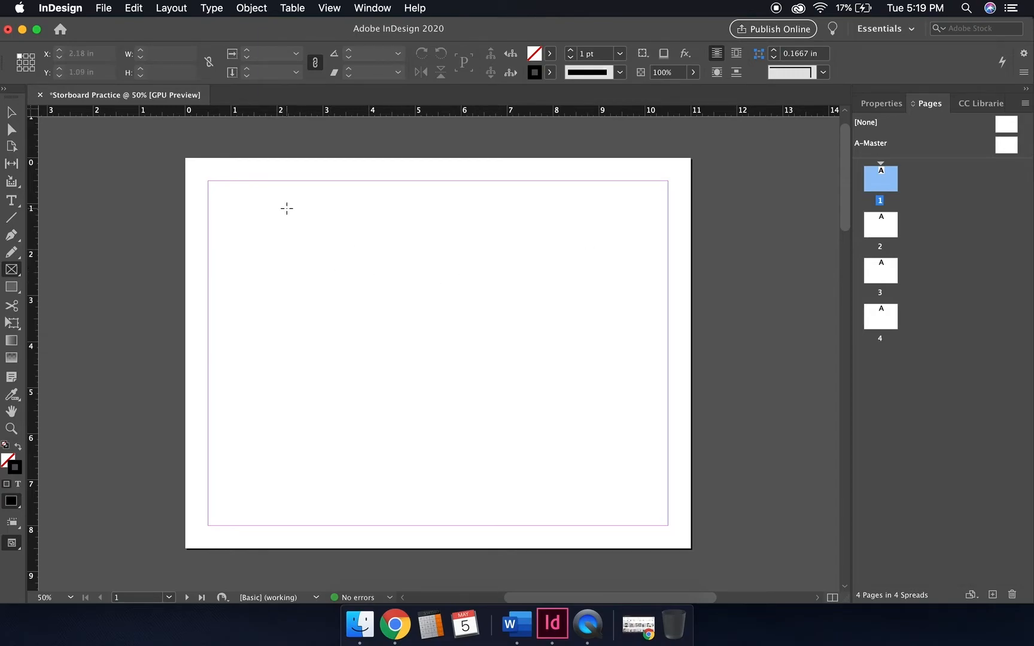
drag(222, 202, 645, 319)
key(Right)
key(Right)
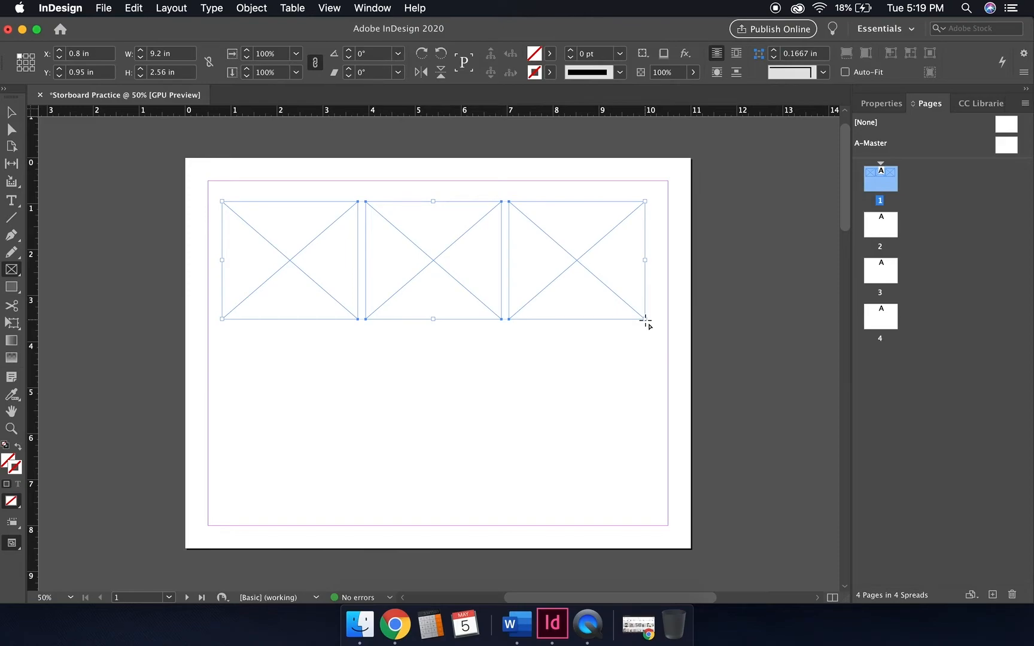
key(super+z)
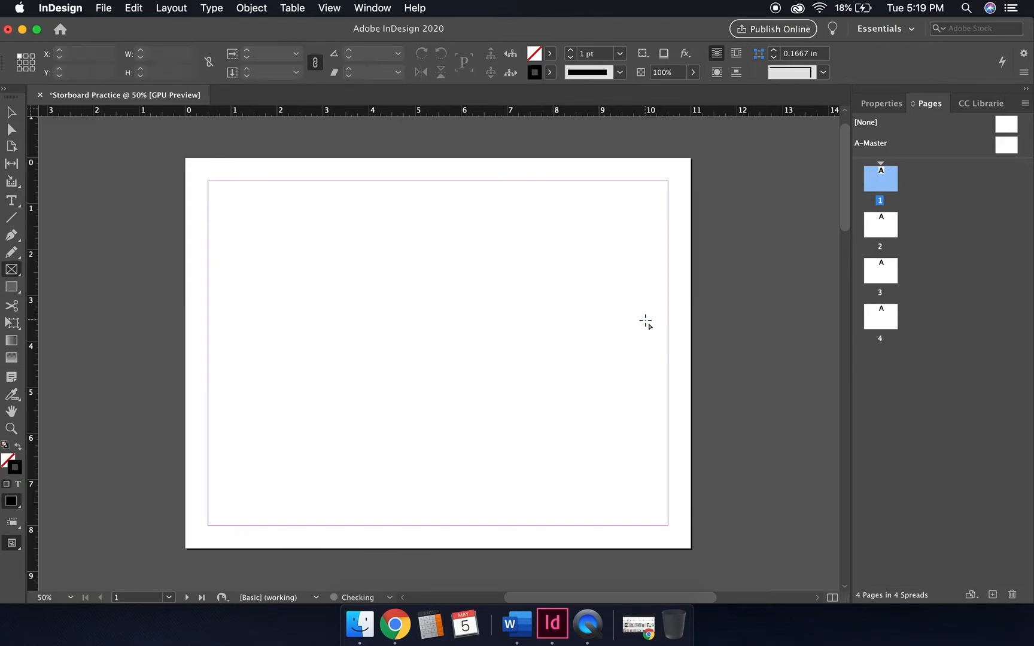
Draw a row of three equal rectangle frames across the upper half of page 1, about 9.56 in by 3.1 in overall.
drag(214, 195, 652, 337)
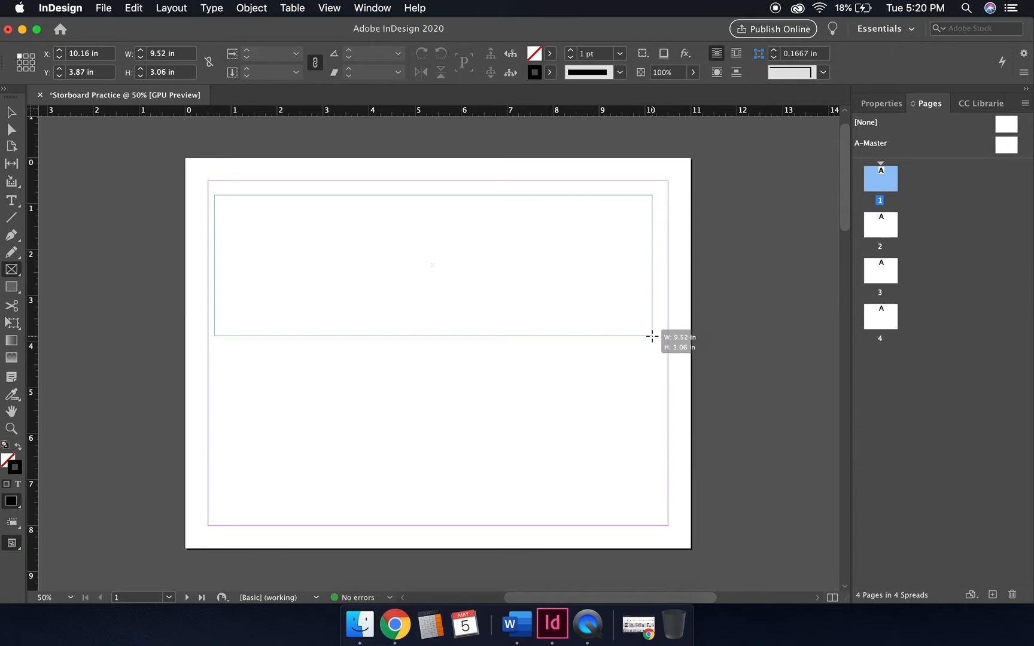
key(Right)
key(Right)
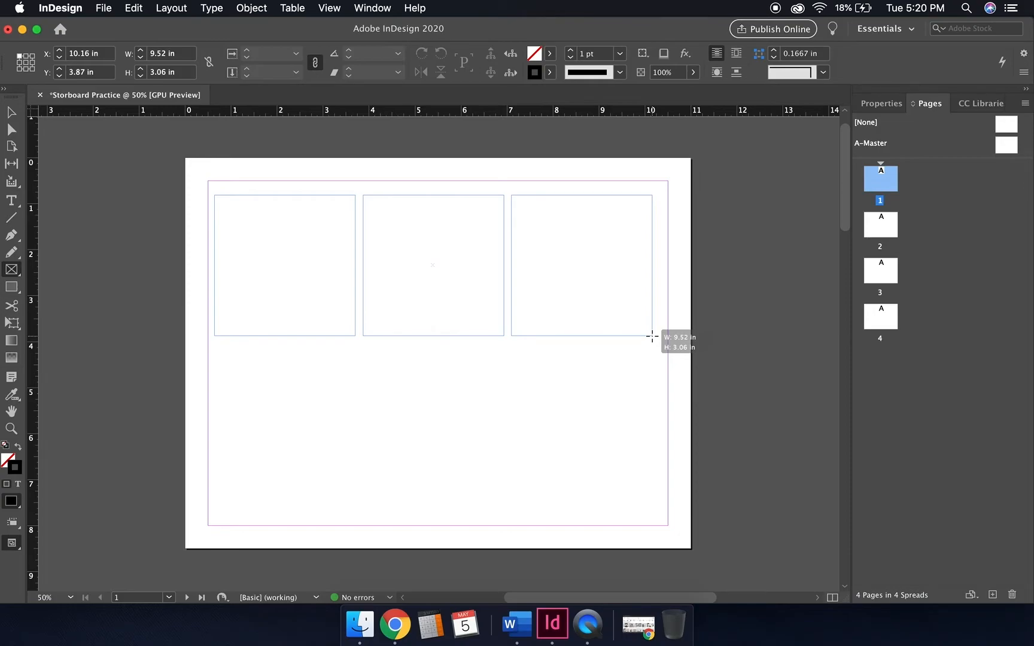
drag(652, 336, 655, 338)
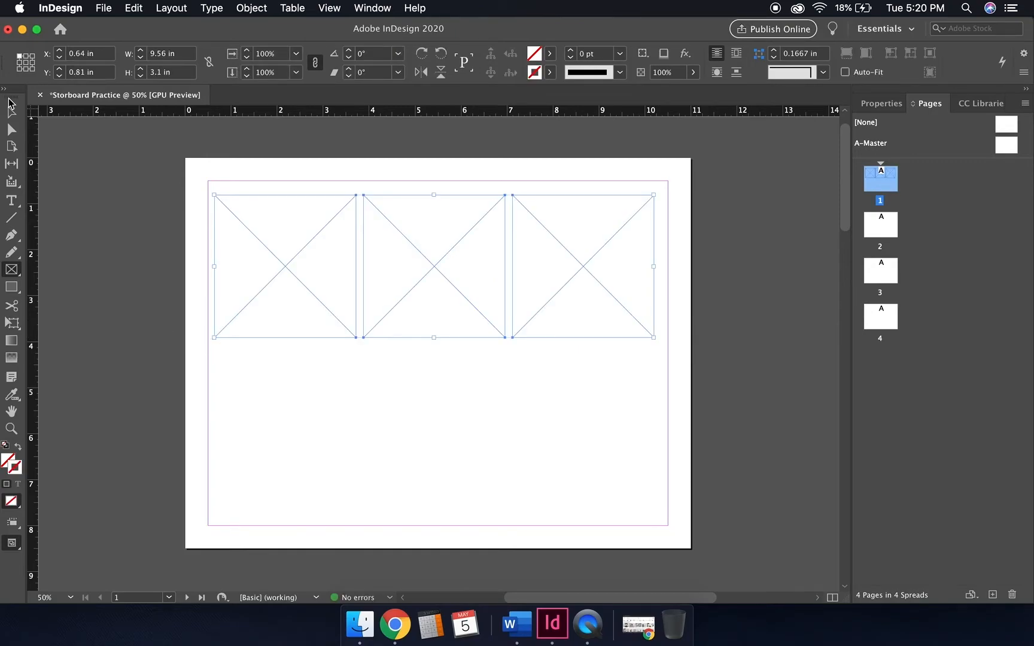
Duplicate the row of three frames into the lower half of the page at about X 0.62 in, Y 4.5 in, and deselect it.
click(15, 116)
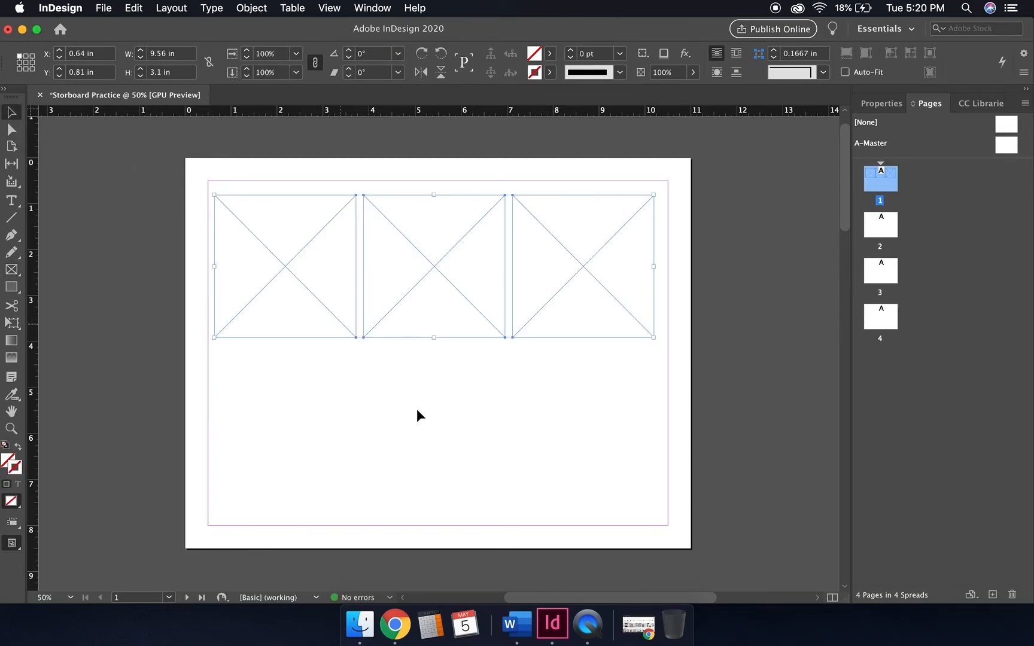
click(461, 475)
drag(683, 379, 201, 227)
drag(407, 343, 403, 509)
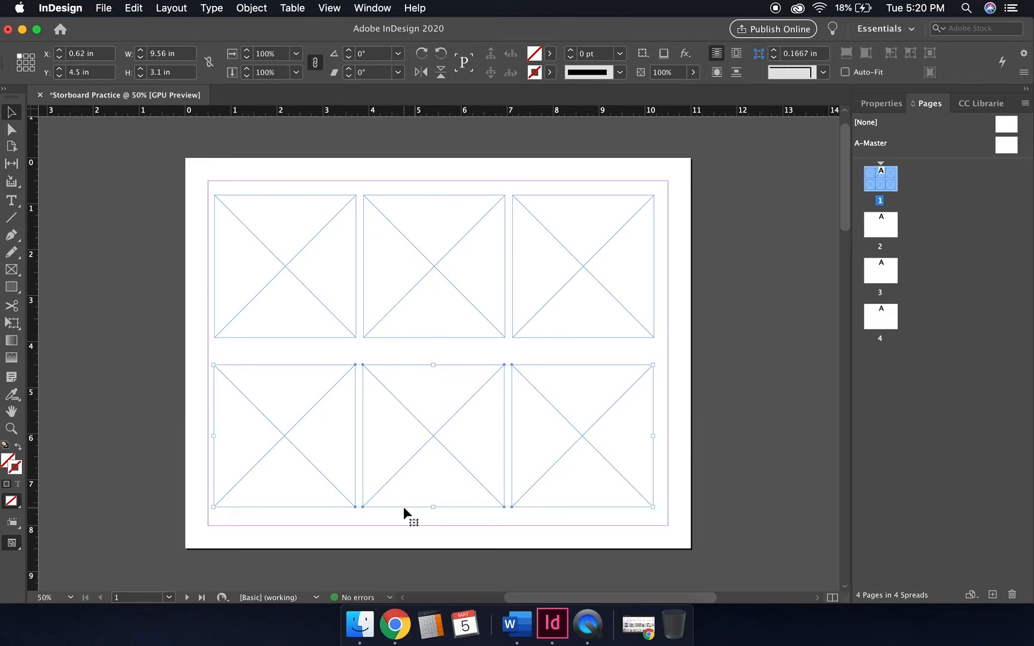
click(776, 380)
key(d)
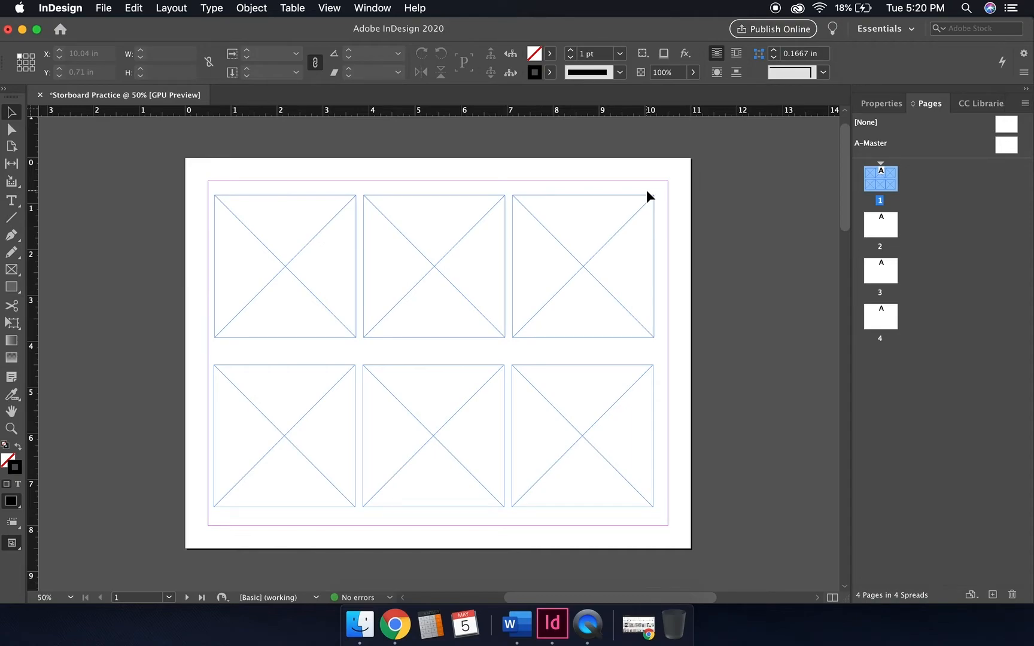
View the page in Preview screen mode and return to Normal screen mode.
click(326, 7)
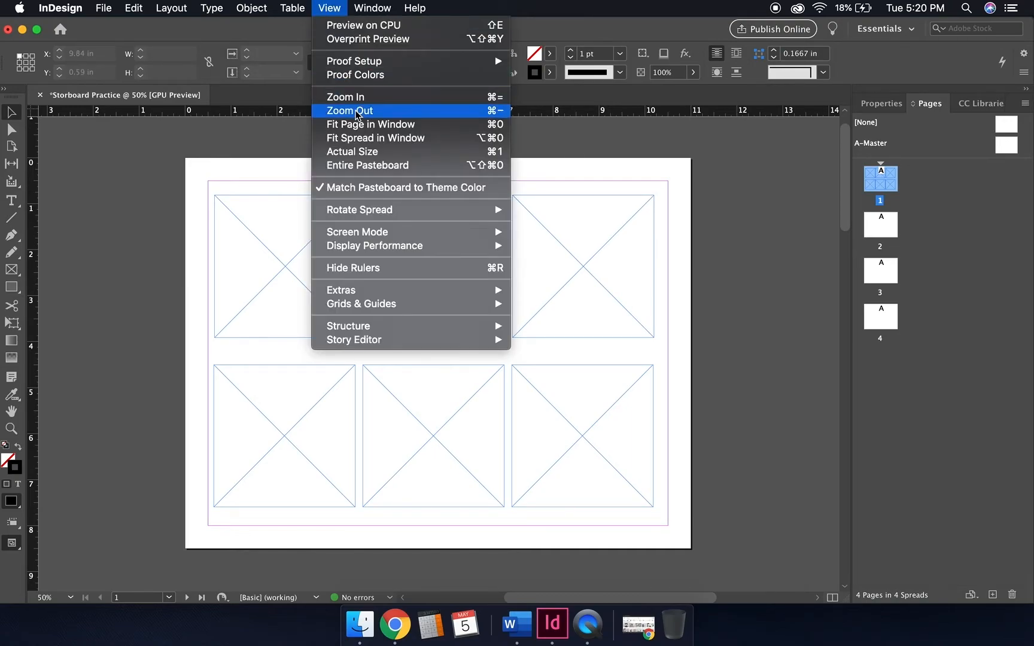
mouse_move(388, 231)
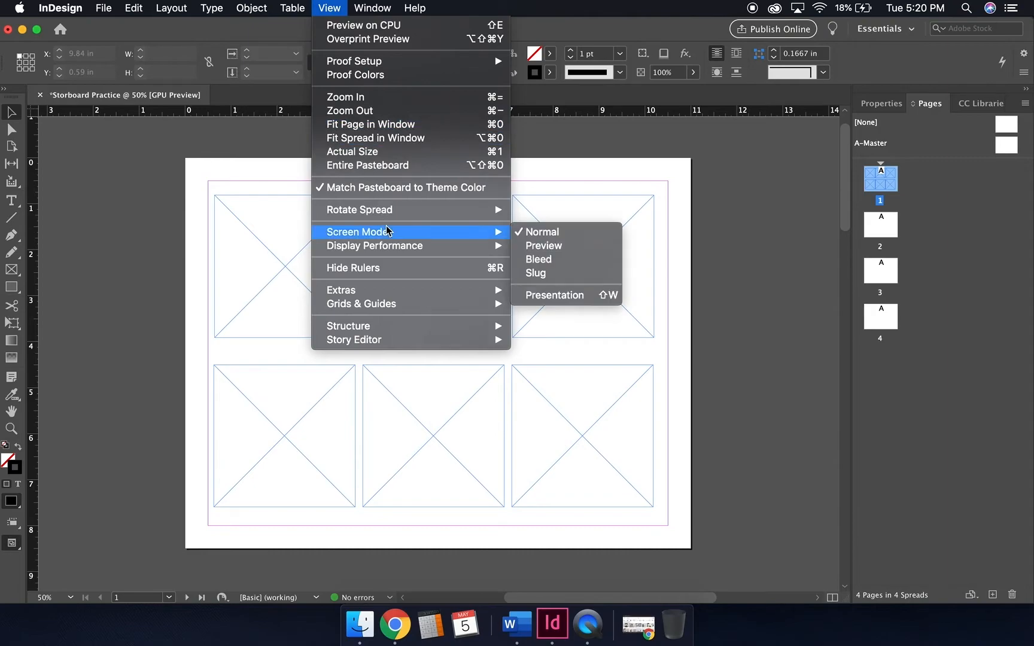
click(591, 247)
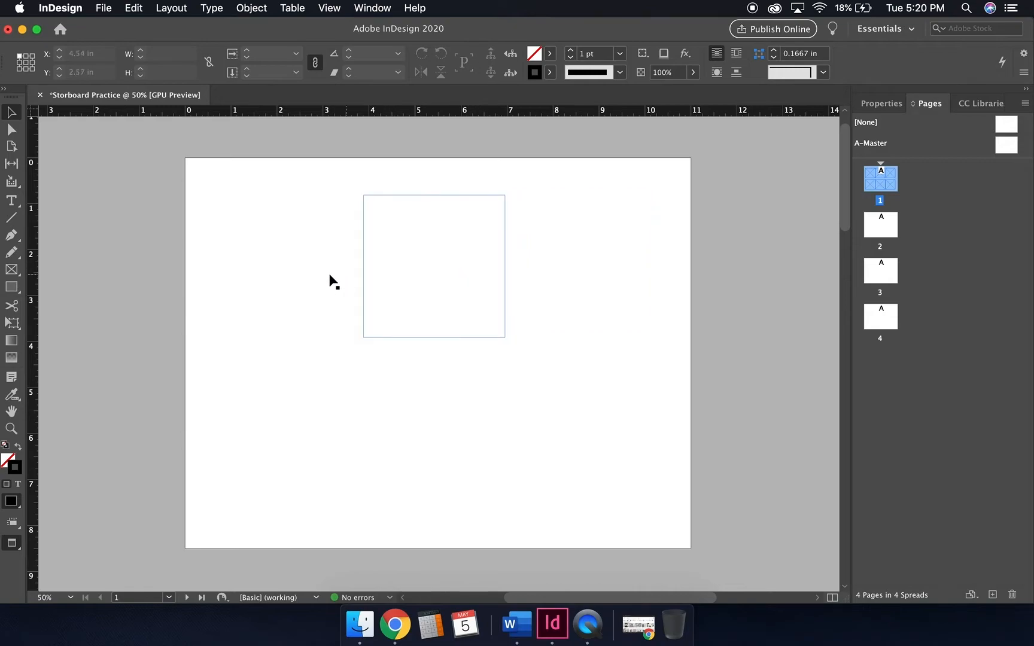
click(337, 3)
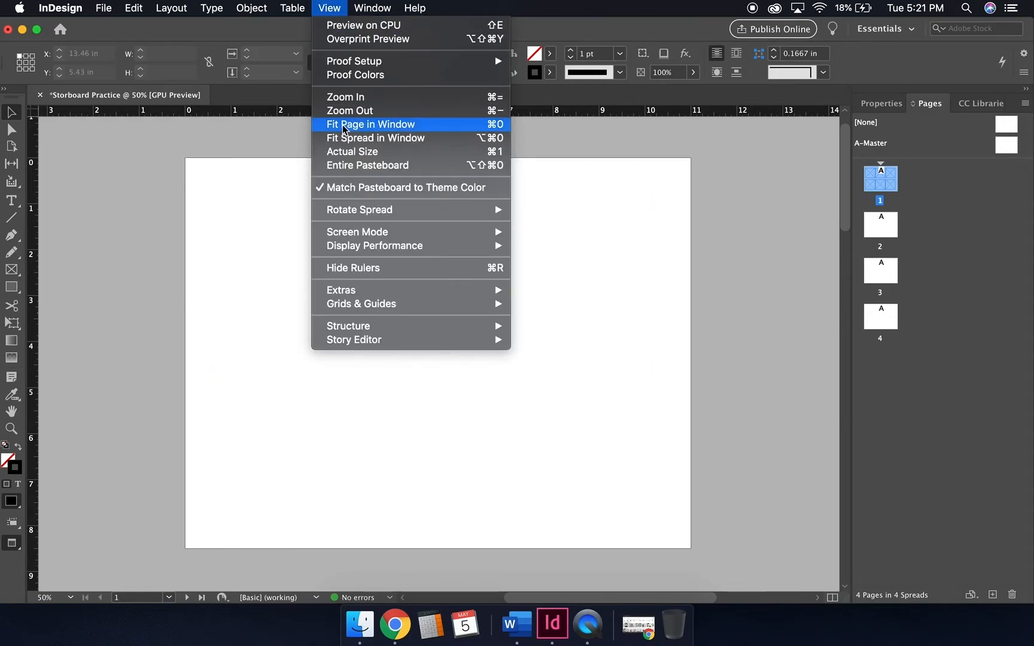
mouse_move(416, 236)
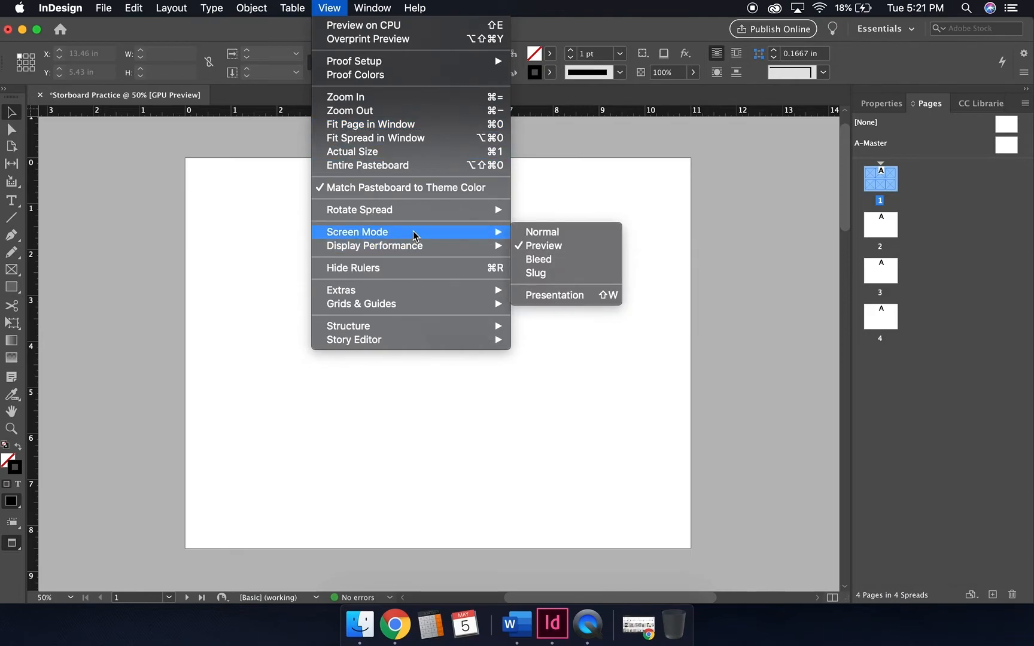
click(570, 236)
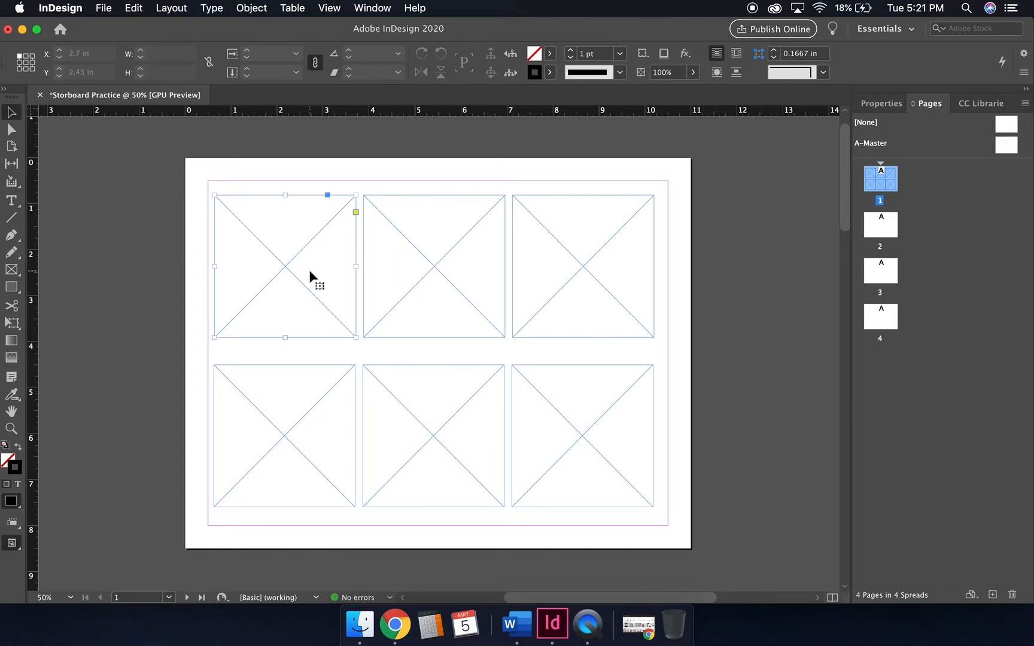
Place dentist-analyzing-an-x-ray-sketch-storyboard-vector-27010086.jpg into the first frame of the upper row.
click(256, 249)
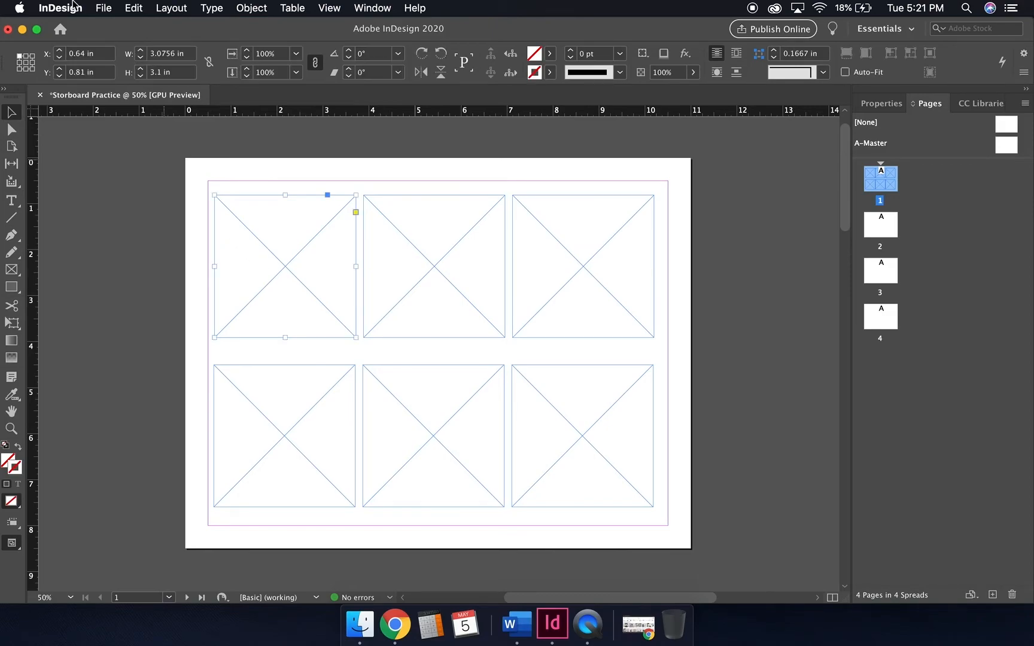
click(107, 7)
key(Escape)
click(86, 6)
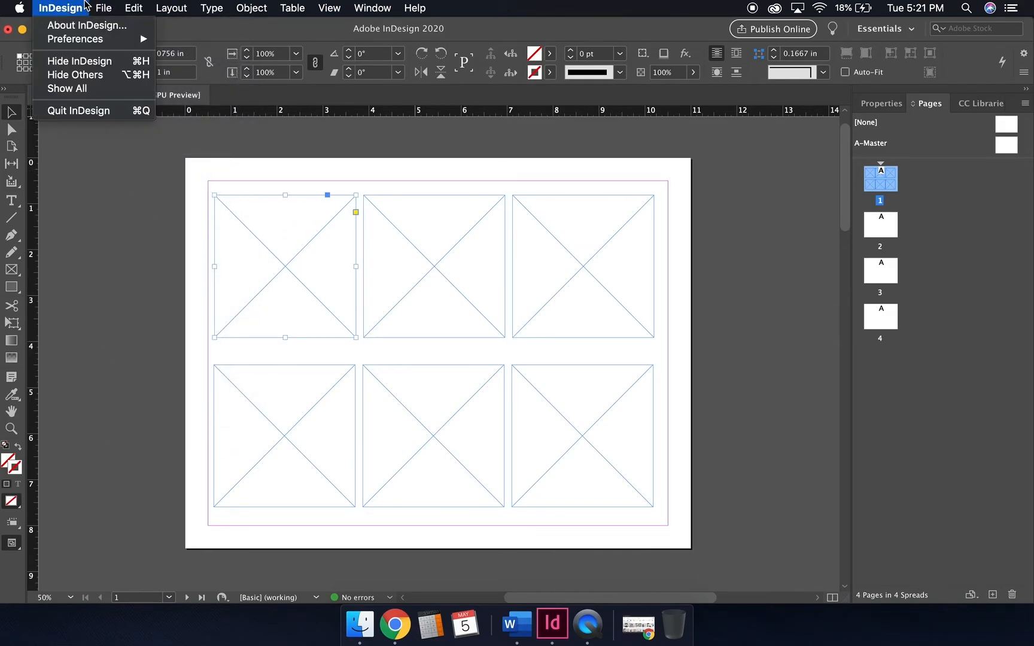
mouse_move(105, 8)
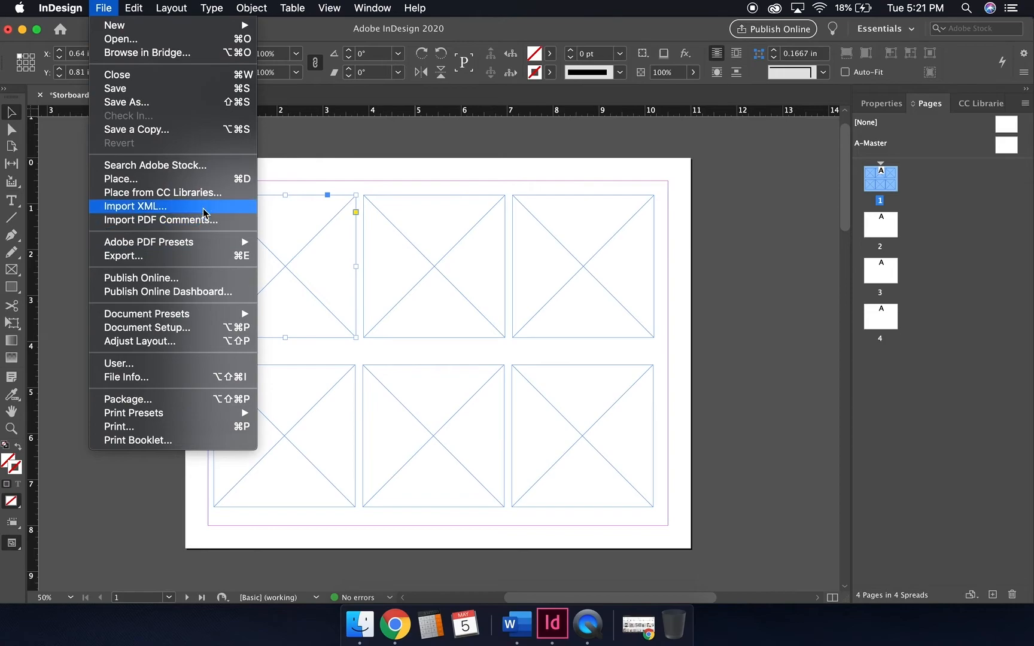
click(203, 178)
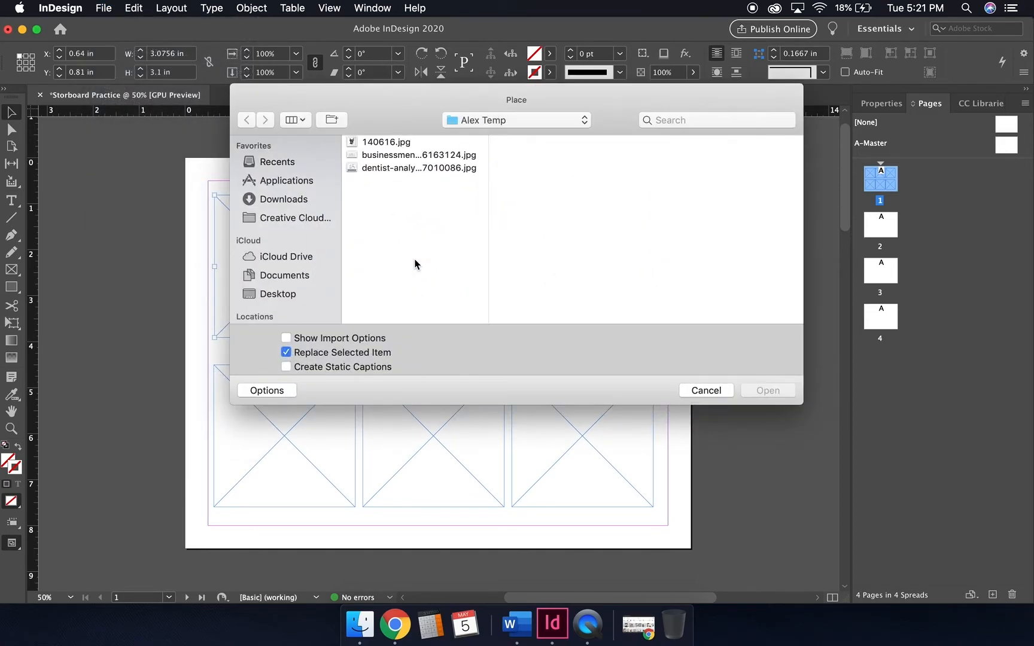
click(398, 144)
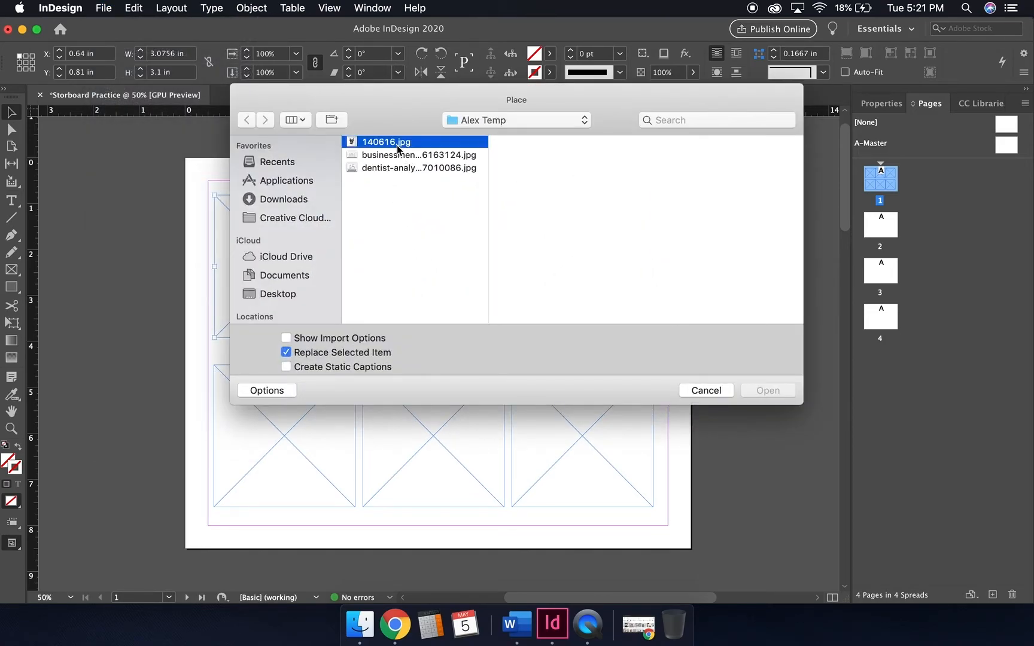
click(397, 169)
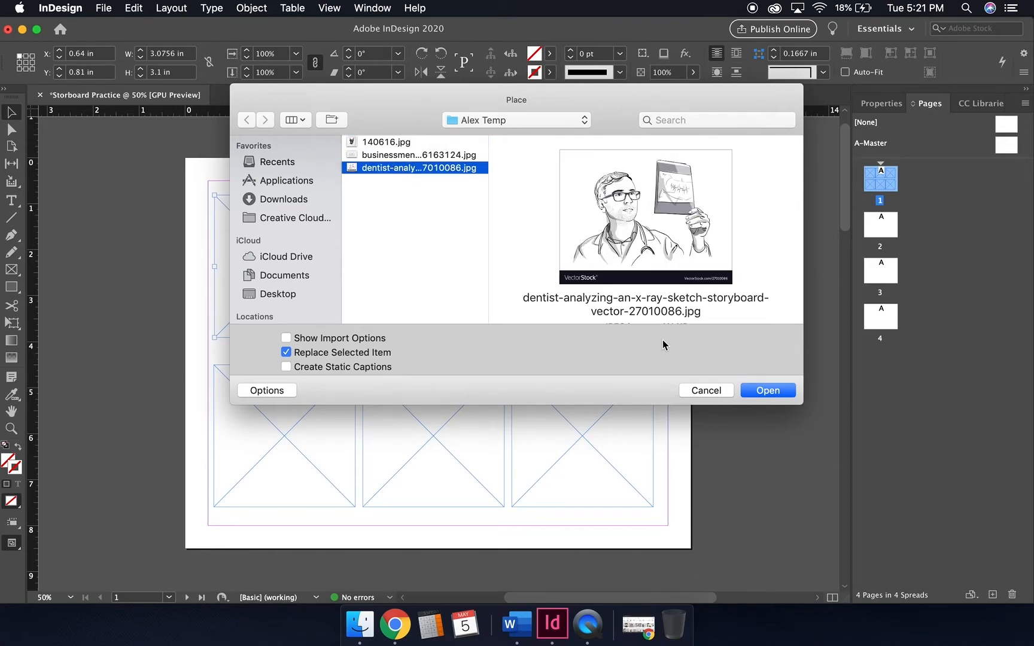
click(767, 390)
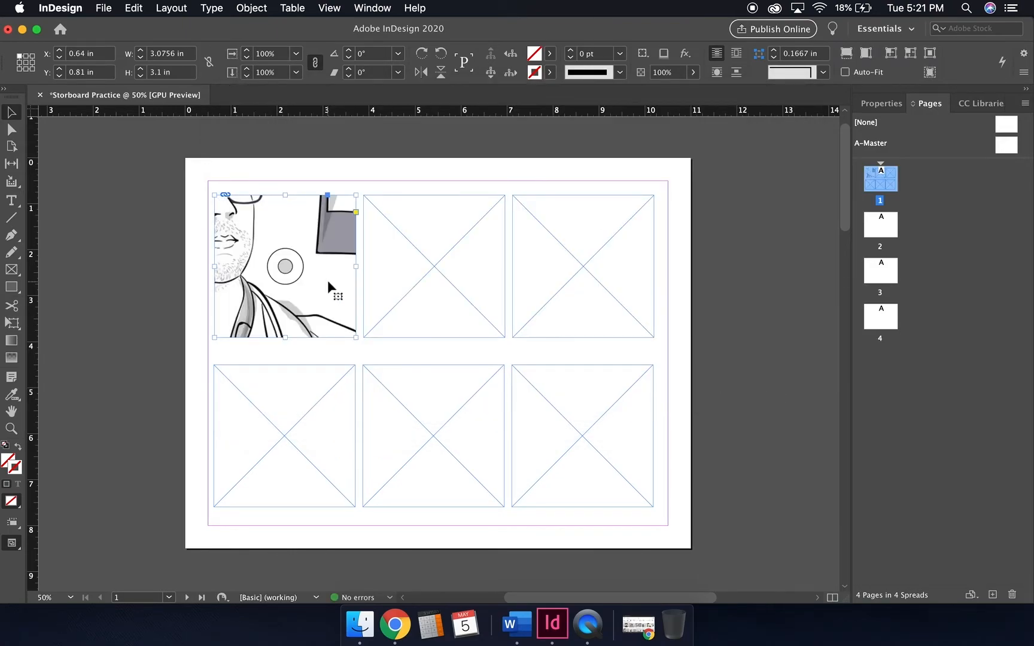
Shift the dentist picture inside its frame to about X -3.53 in, Y -2.81 in, and scale it to about 44.7% wide by 53.3% high.
click(284, 266)
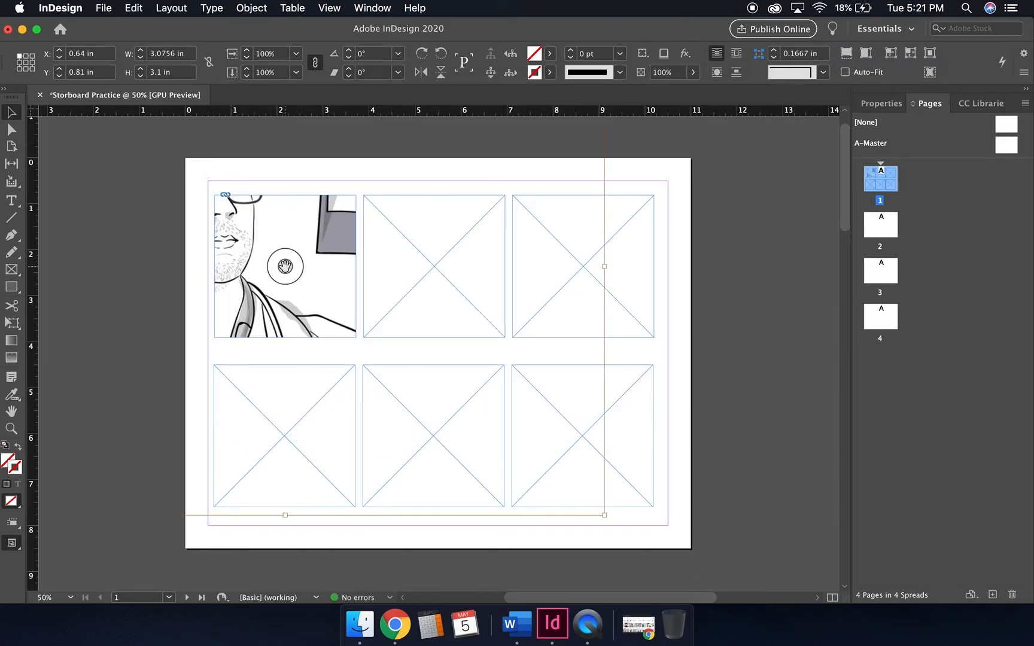
drag(273, 266, 315, 300)
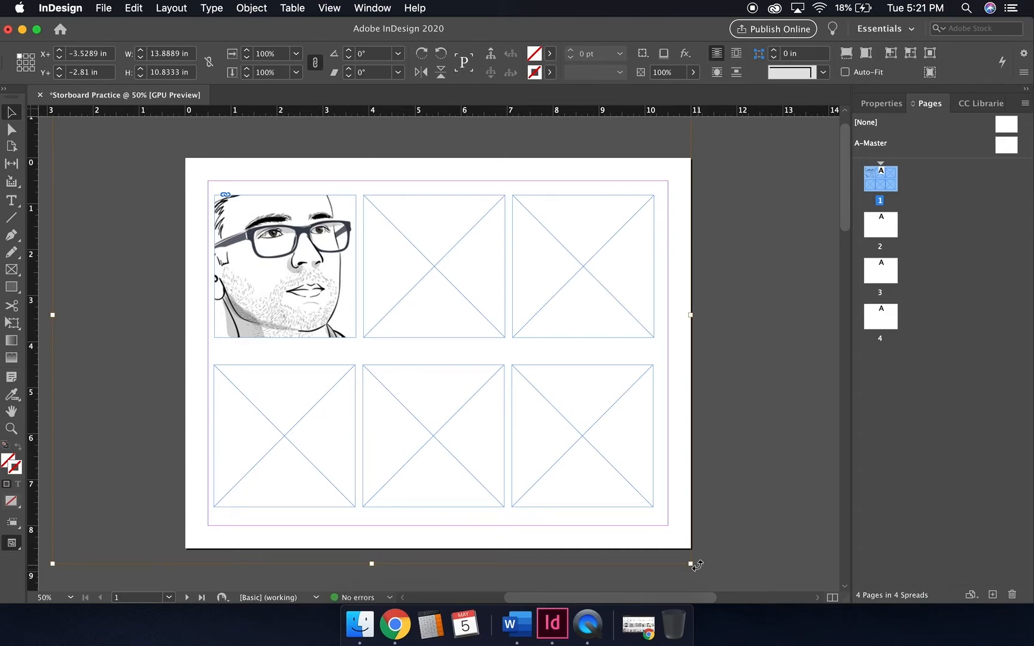
drag(689, 563, 338, 331)
Try moving the scaled dentist picture inside its frame to about X -0.89 in, Y -0.98 in, and undo the move.
scroll(188, 182, up, 2)
drag(291, 298, 411, 383)
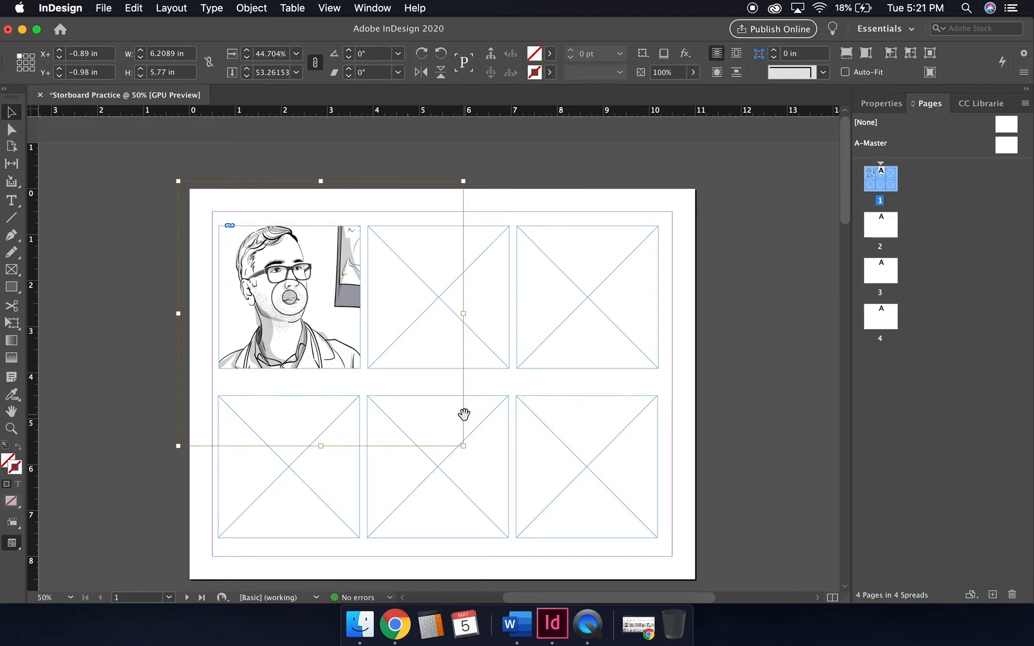
key(super+z)
Scale the dentist picture to about 28.3% wide by 33.7% high and move it inside the frame to about X -0.265 in, Y -0.21 in.
drag(341, 362, 237, 265)
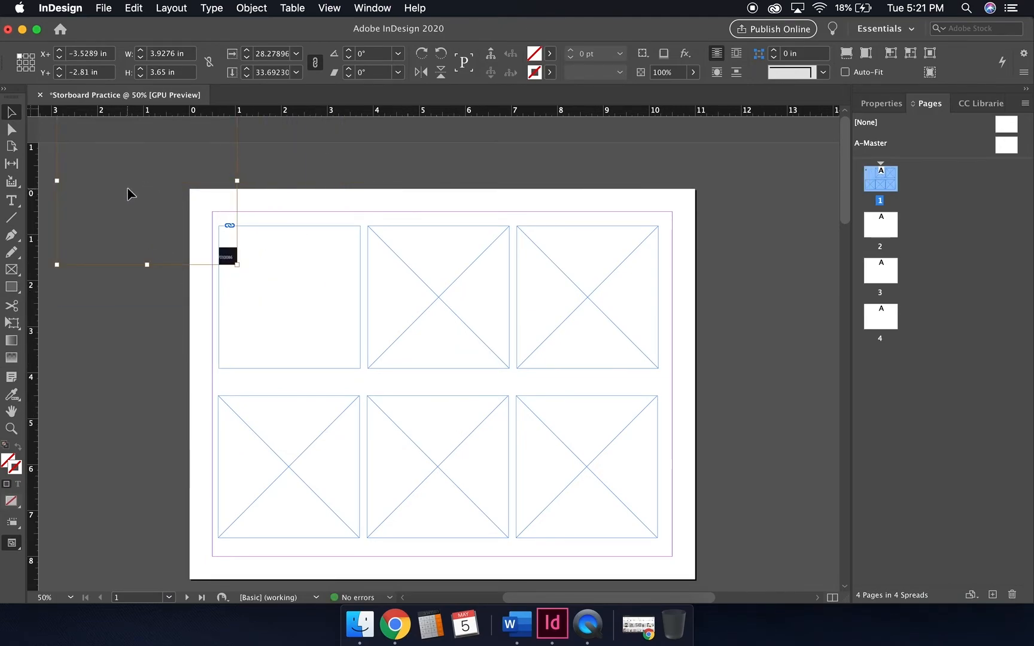
mouse_move(174, 263)
mouse_down()
mouse_move(212, 284)
mouse_move(327, 390)
mouse_up()
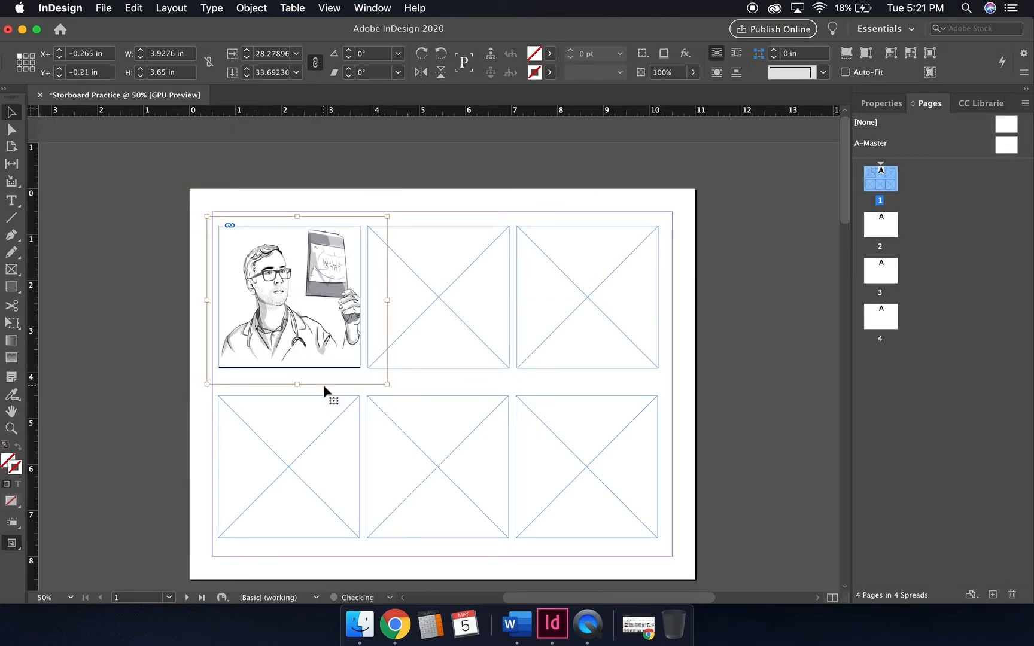
Stretch the dentist picture to about 34.3% wide and shift it slightly left and down inside its frame.
drag(390, 302, 425, 301)
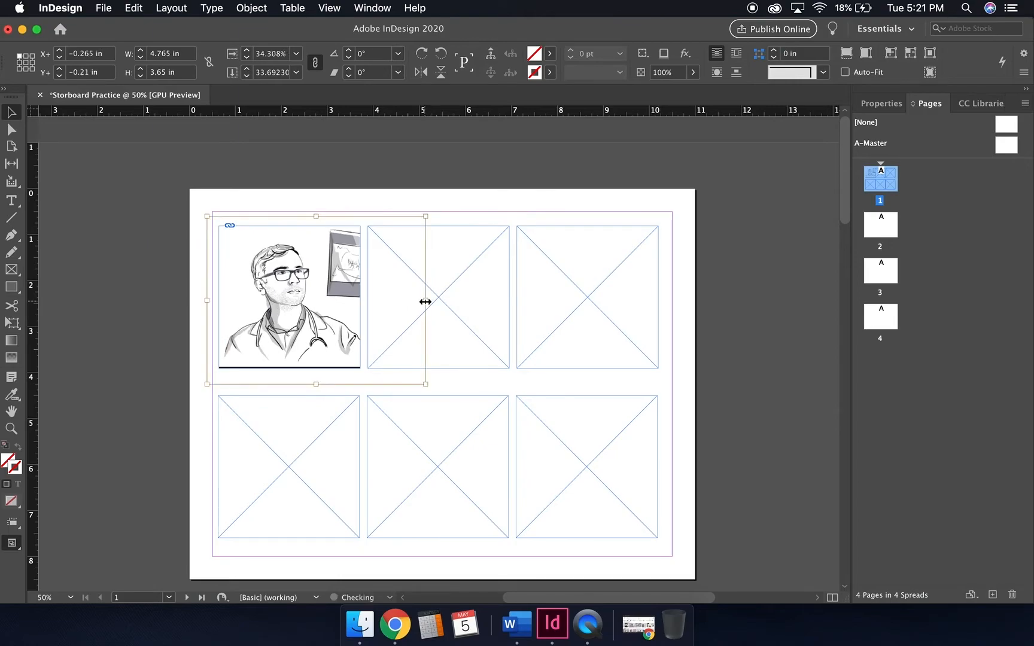
drag(289, 305, 270, 311)
click(114, 301)
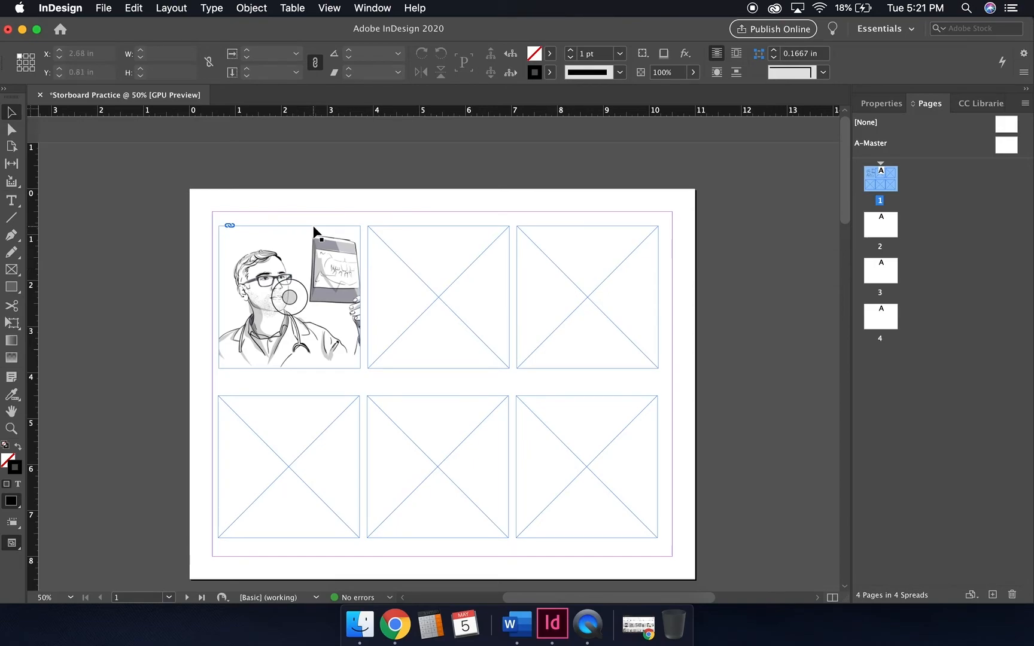
Place the businessmen sketch (businessmen...6163124.jpg) into the second frame of the upper row.
click(436, 287)
click(103, 8)
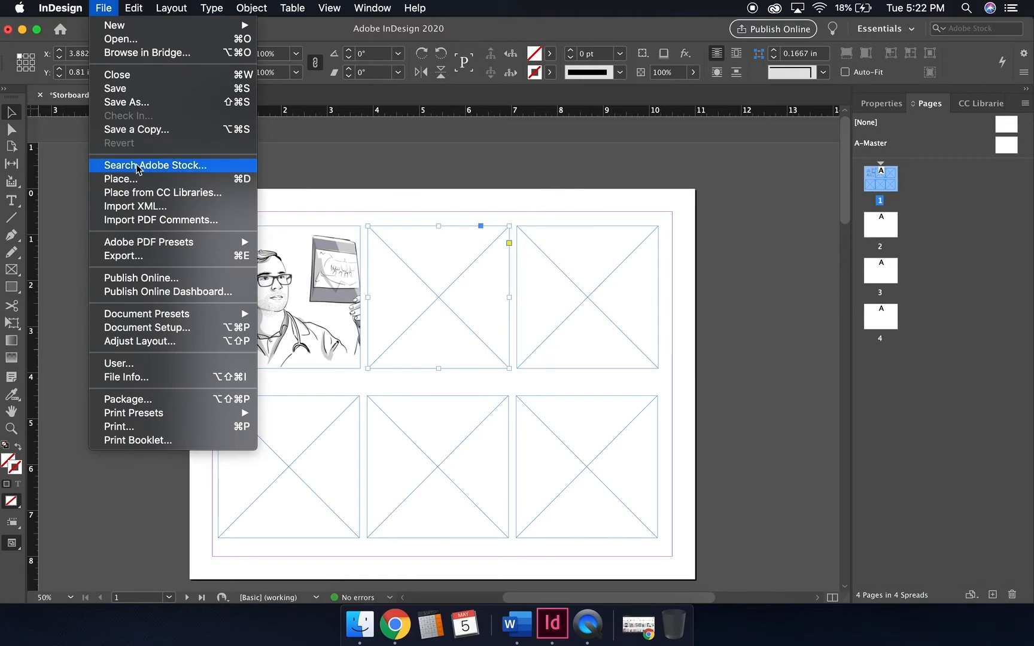
click(134, 180)
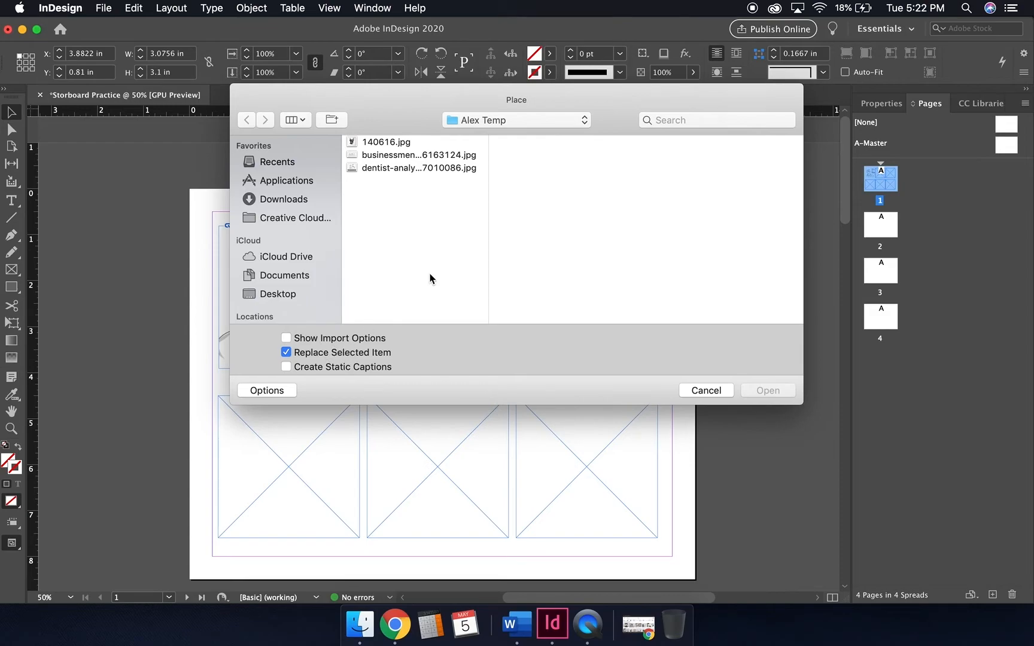
click(428, 160)
click(781, 393)
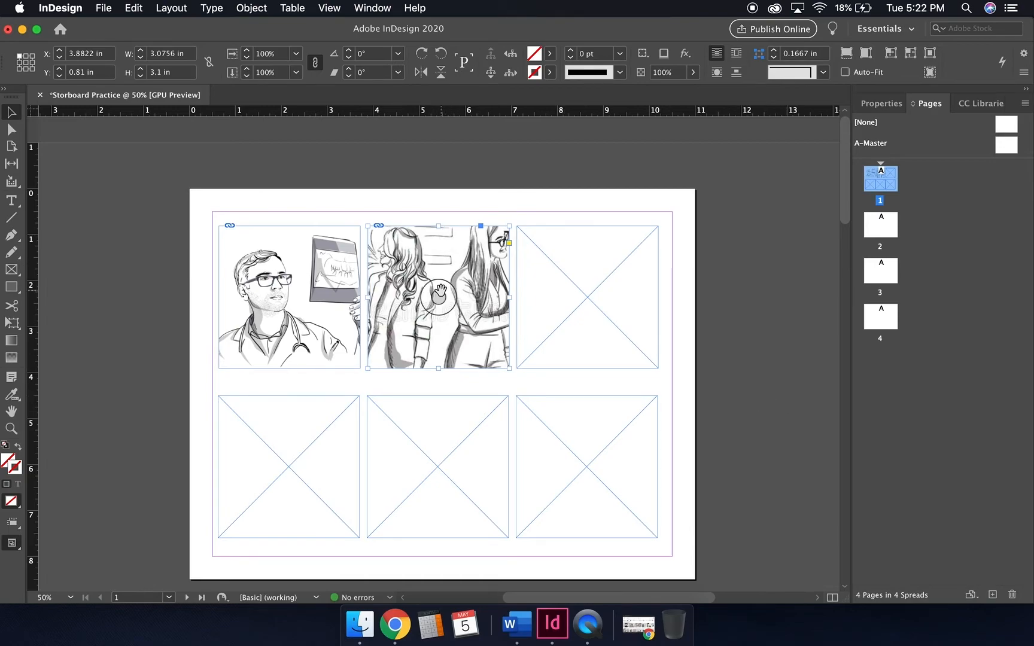
Scale the businessmen picture proportionally to about 38.3% and position it inside its frame at about X -0.51 in, Y 0.17 in.
click(440, 291)
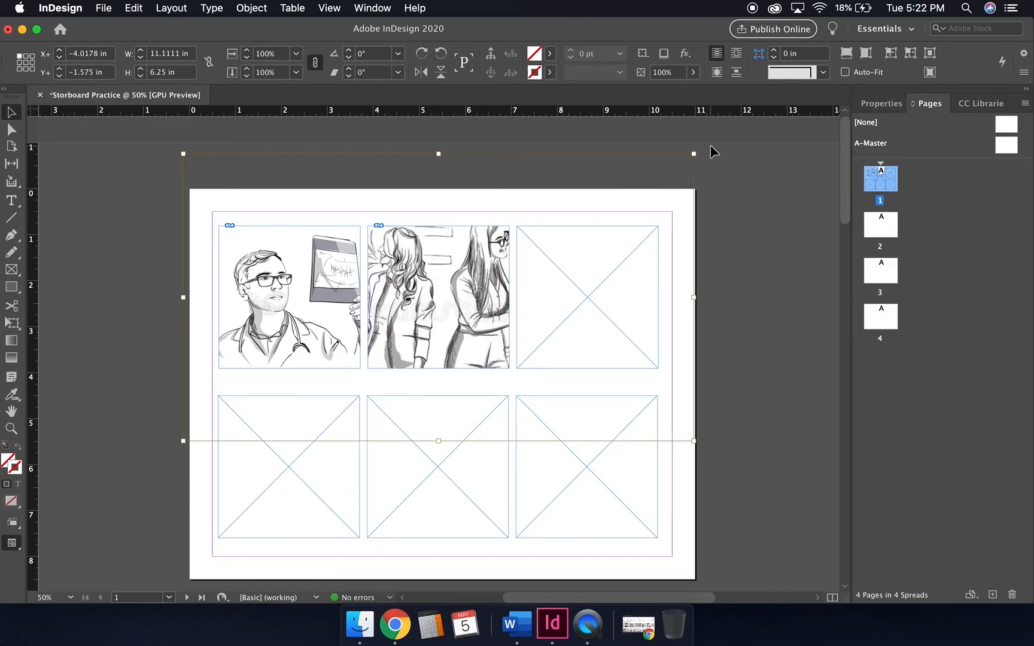
drag(694, 153, 545, 276)
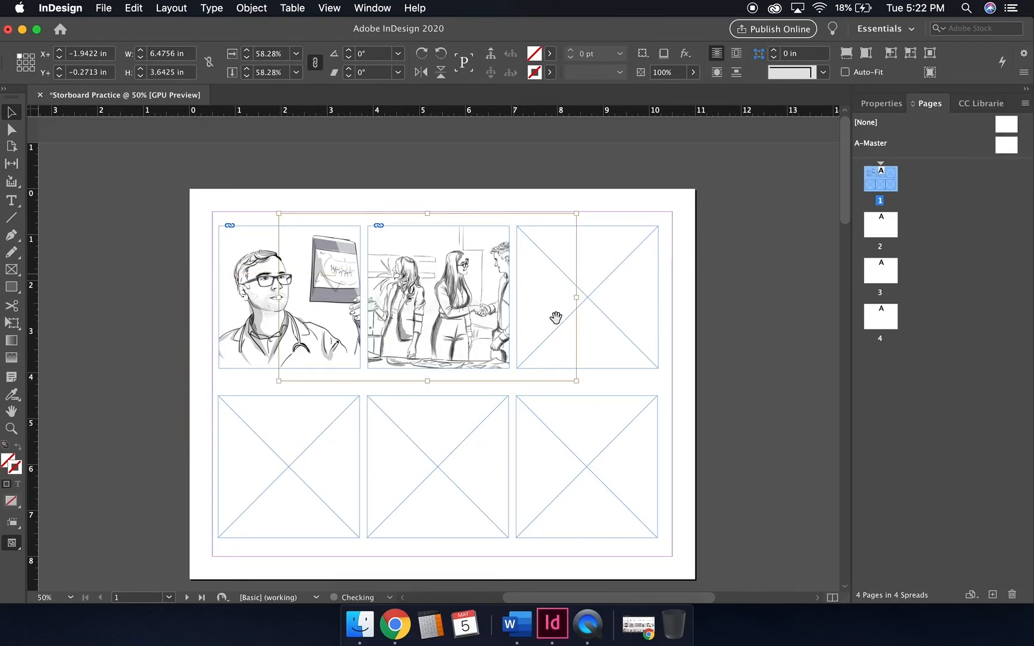
drag(575, 380, 522, 351)
drag(410, 303, 466, 316)
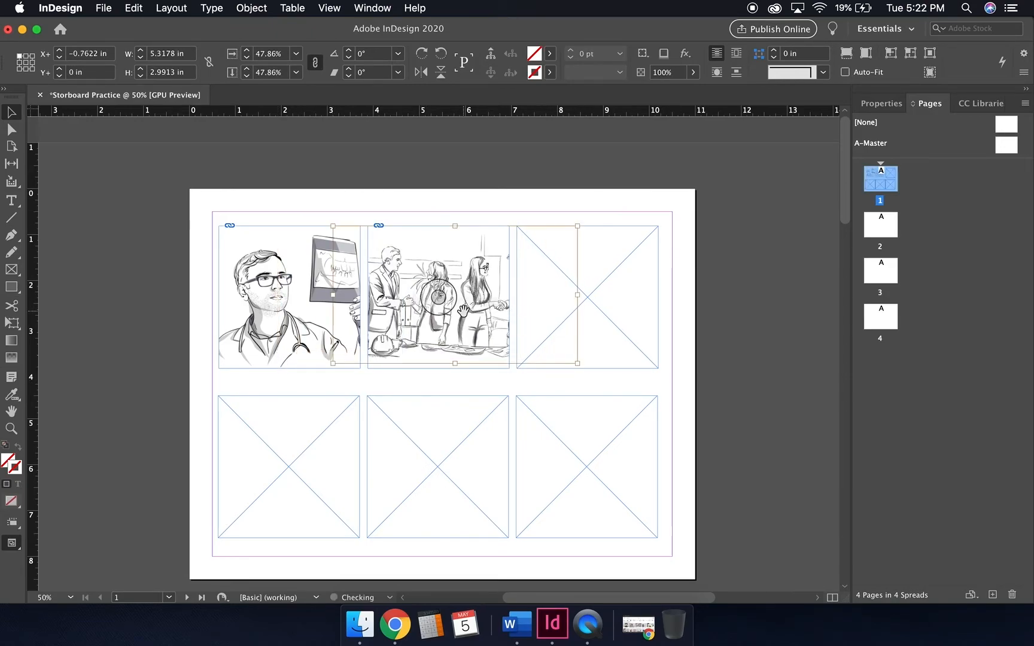
drag(576, 228, 528, 253)
drag(447, 307, 460, 284)
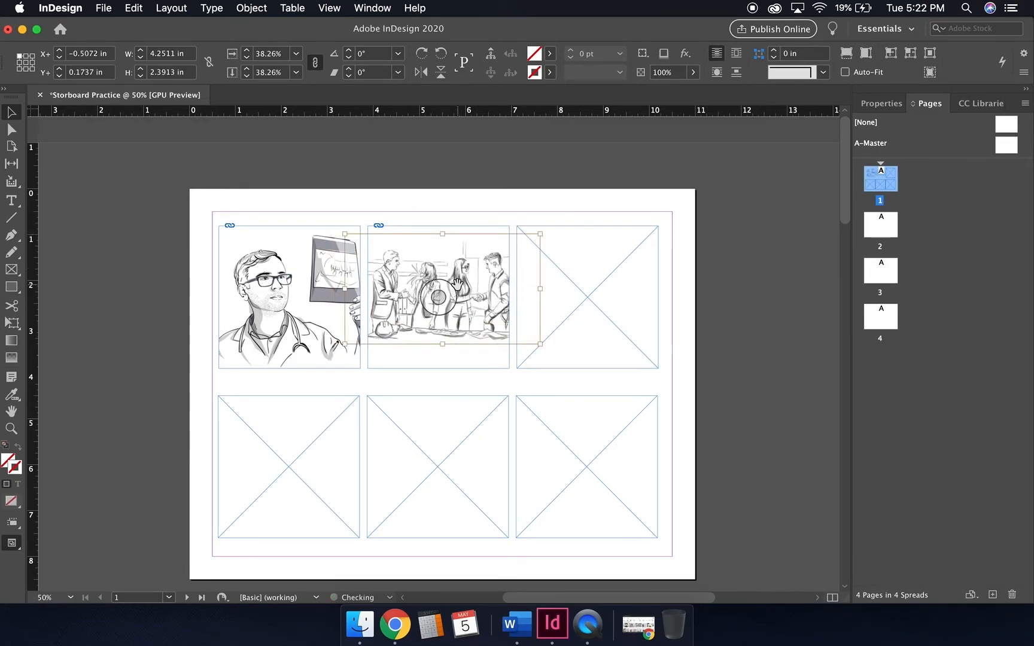
click(447, 154)
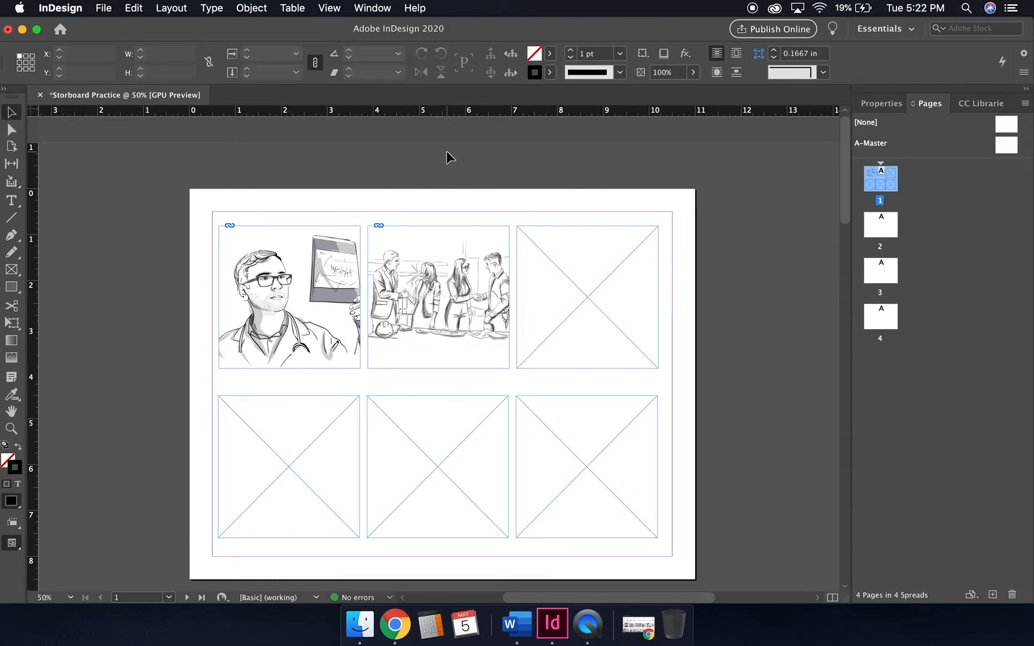
Place 140616.jpg into the third frame of the upper row, with Replace Selected Item turned off.
click(570, 274)
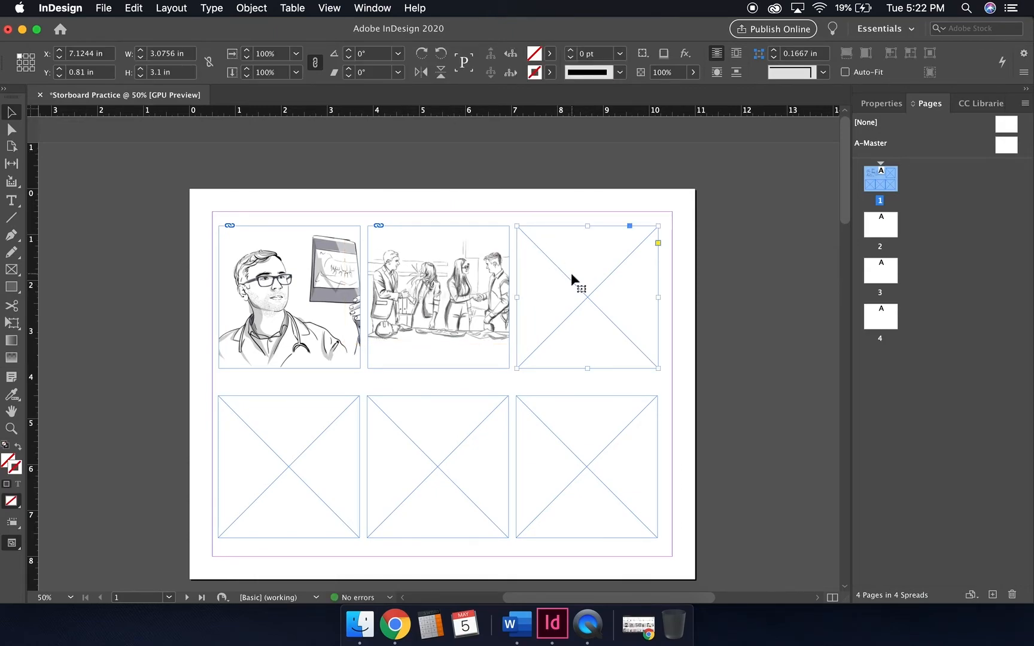
click(101, 7)
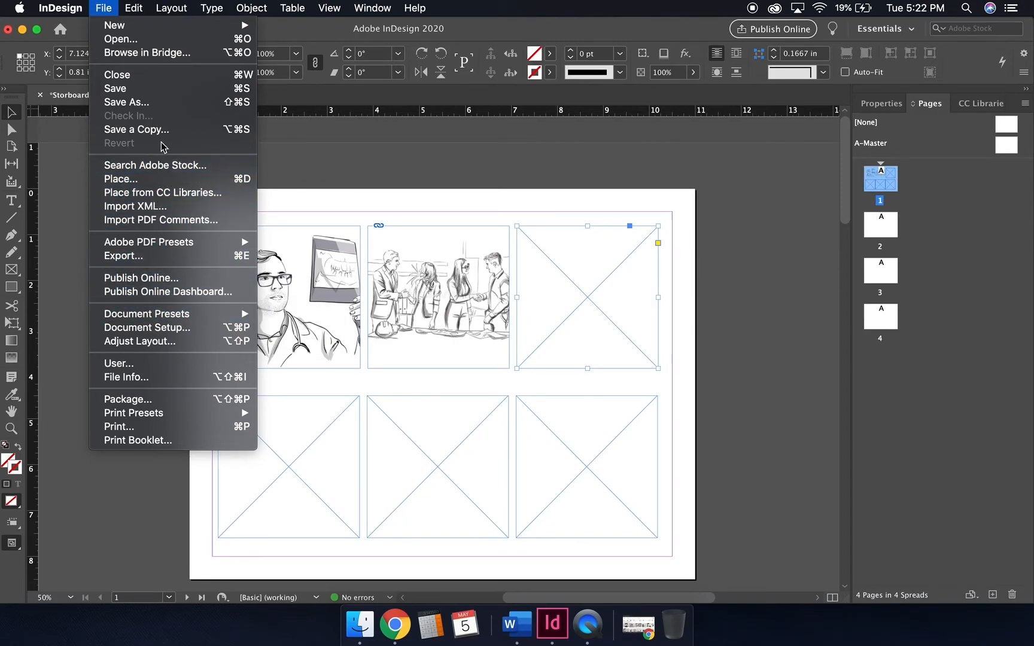
click(155, 187)
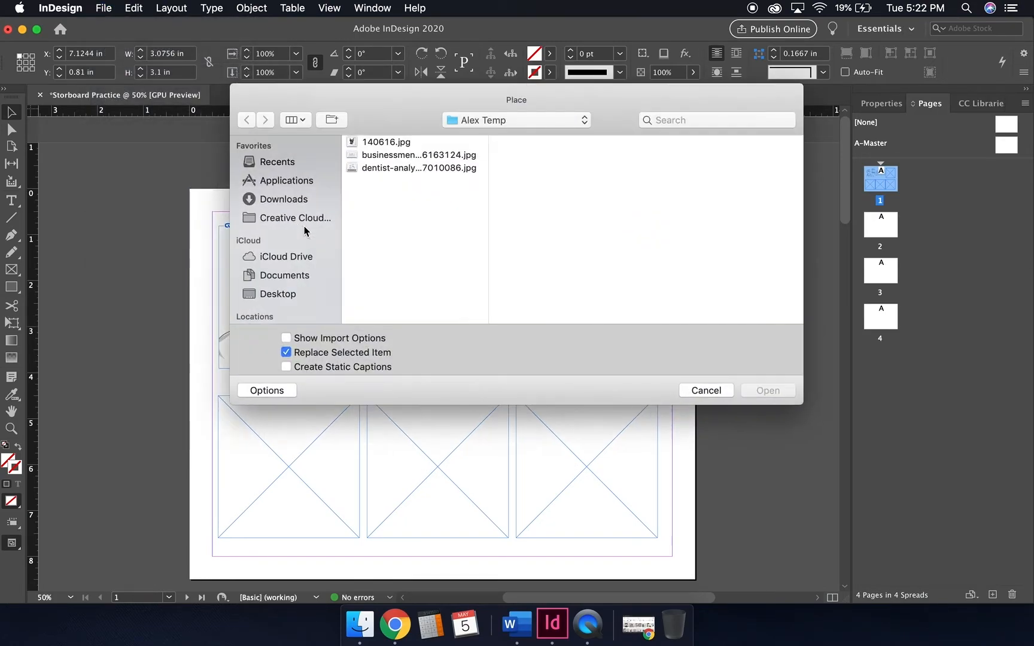
click(419, 168)
click(399, 146)
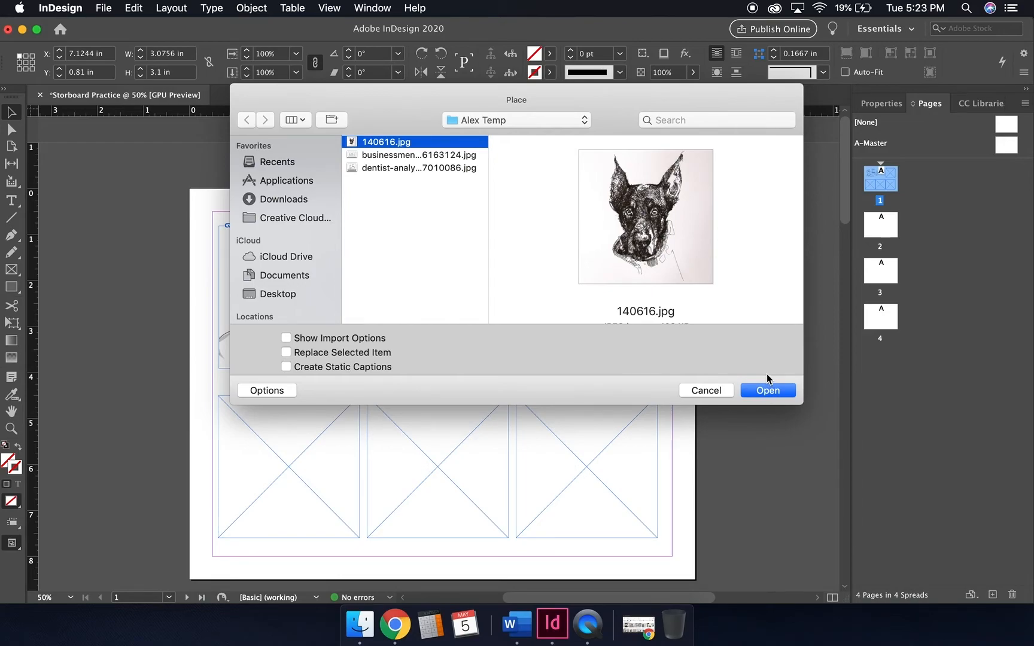
click(764, 388)
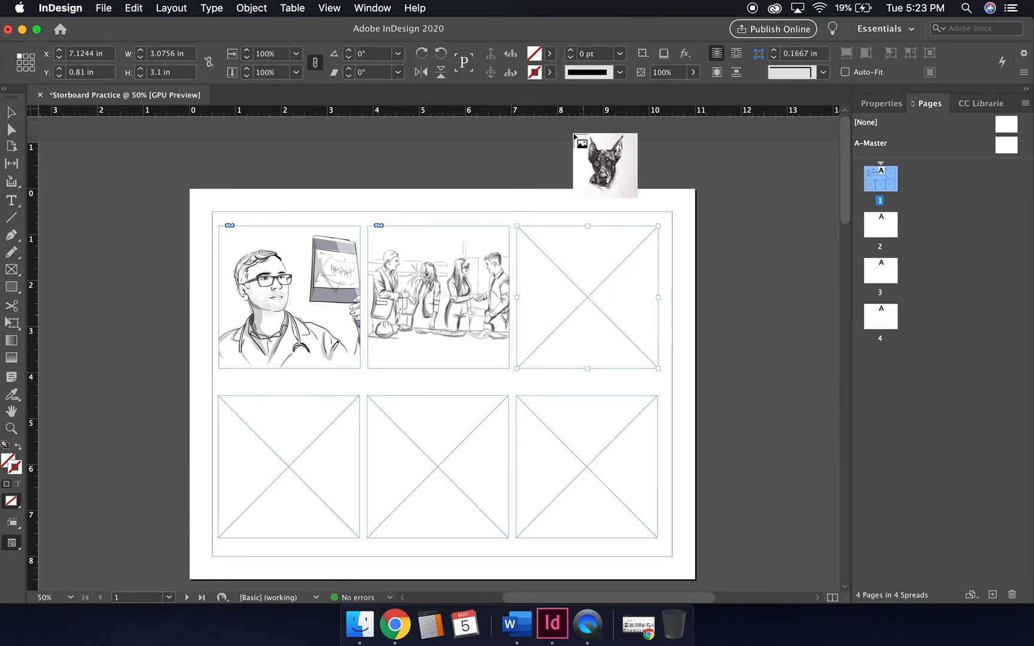
click(581, 299)
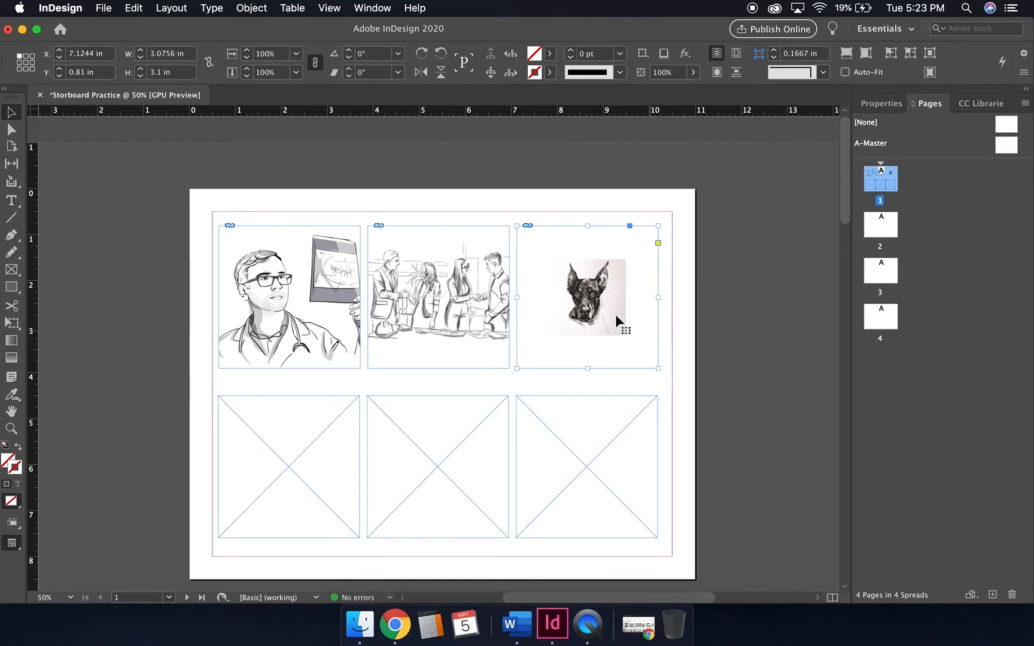
Scale the dog picture proportionally to about 200% and position it inside its frame at about X -0.02 in, Y -0.01 in.
click(588, 297)
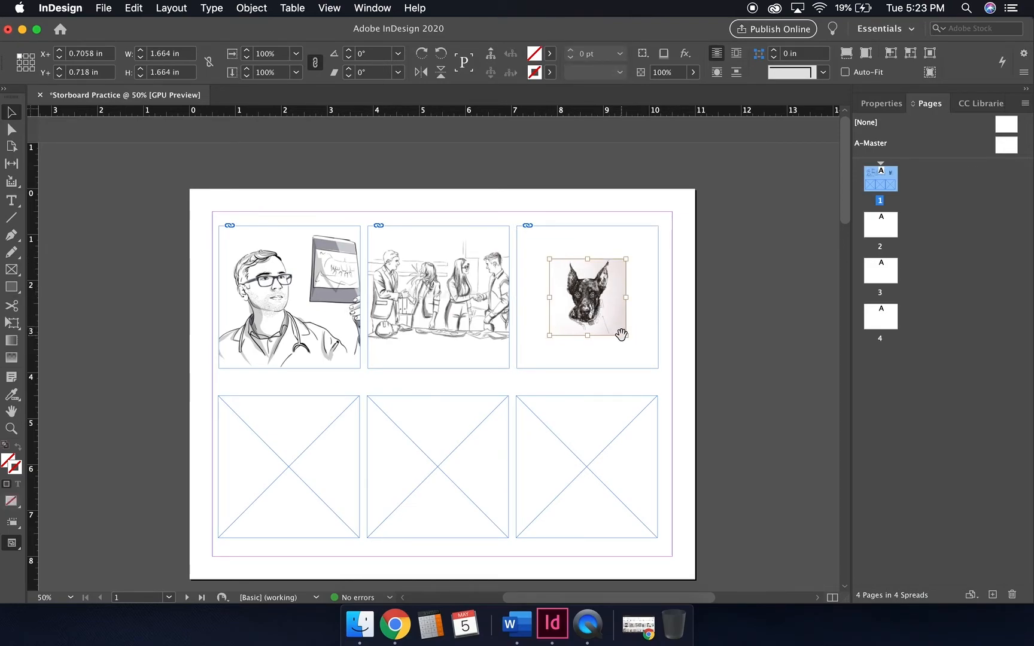
drag(626, 335, 703, 411)
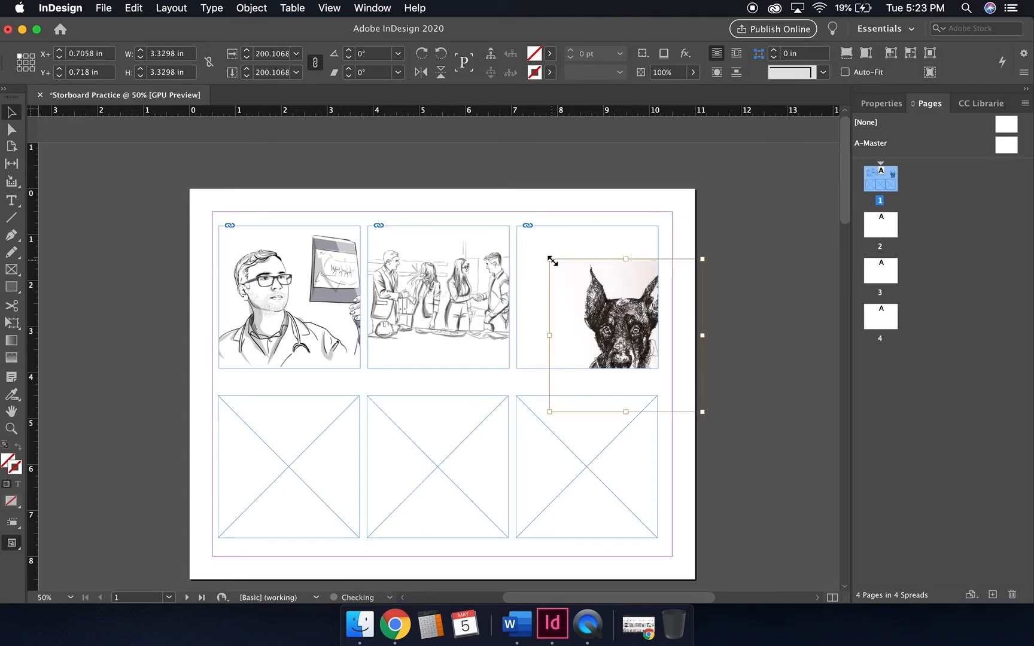
drag(551, 263, 506, 231)
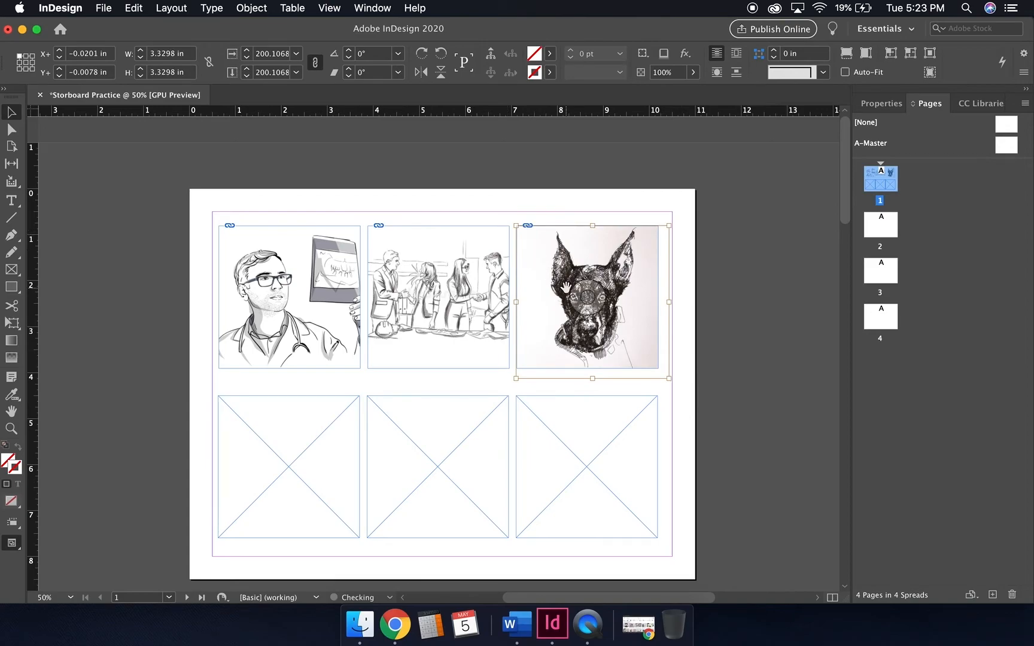
click(707, 302)
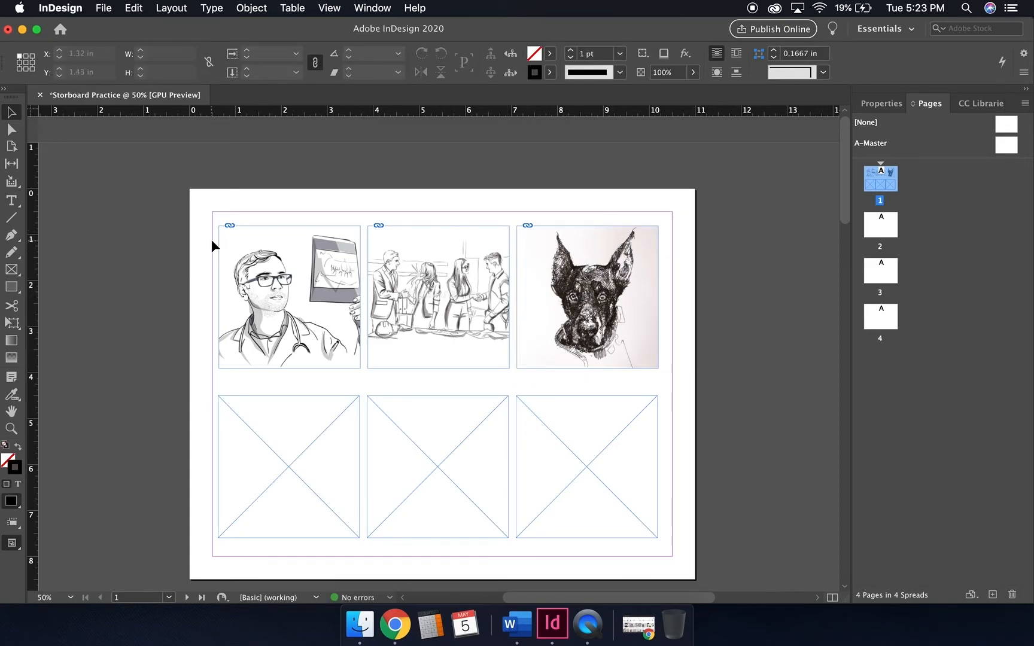
Apply a [Registration] stroke to the dentist picture's frame.
click(293, 274)
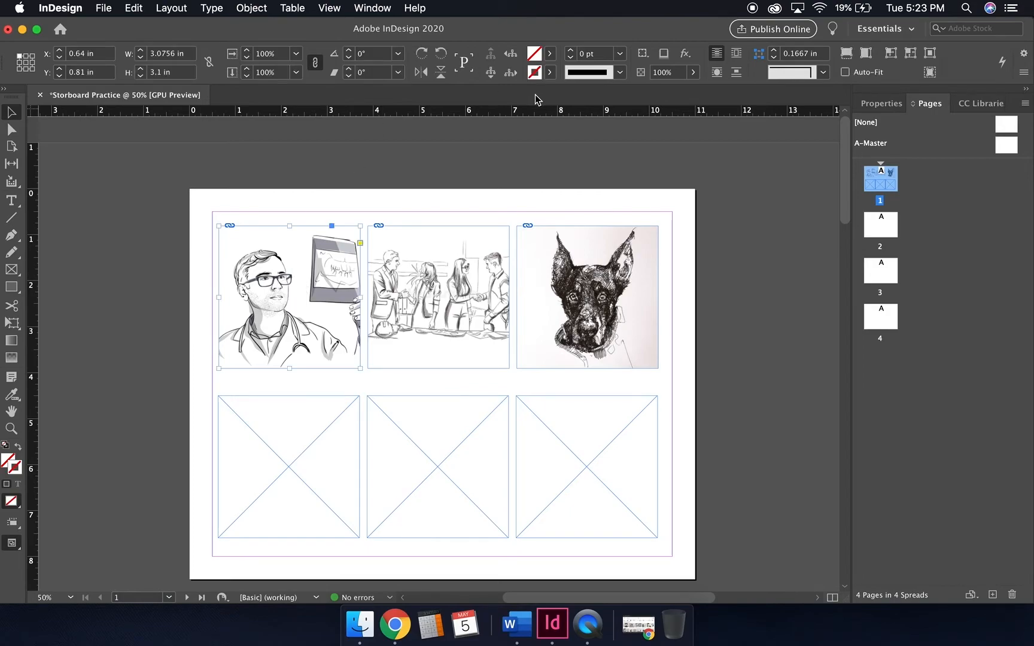
click(550, 54)
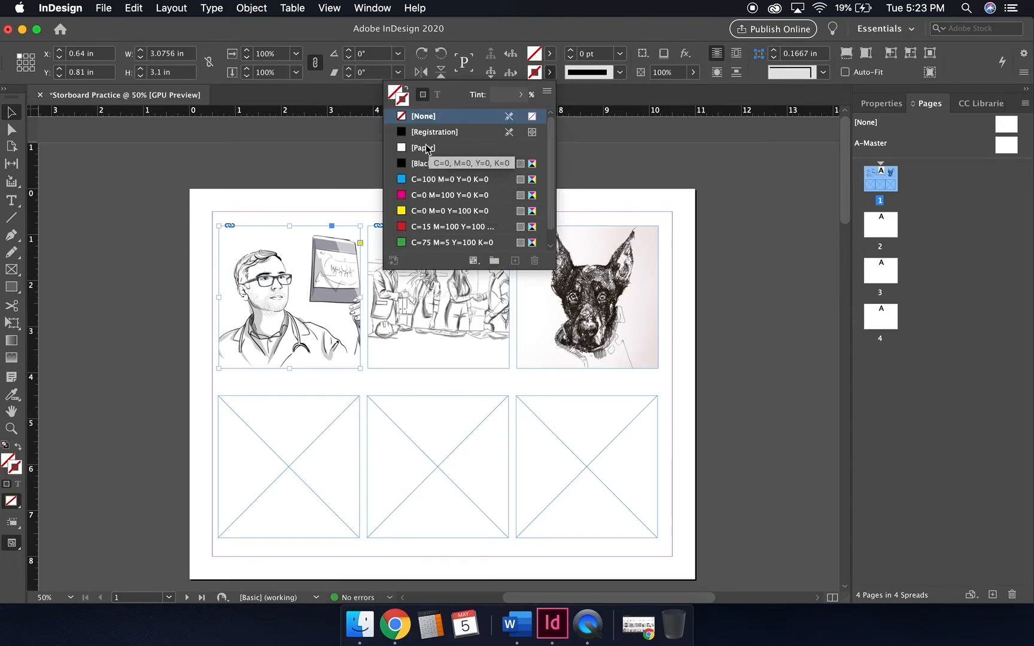
click(432, 132)
click(326, 153)
Apply a [Black] stroke to the second and third frames of the upper row.
click(428, 240)
click(549, 73)
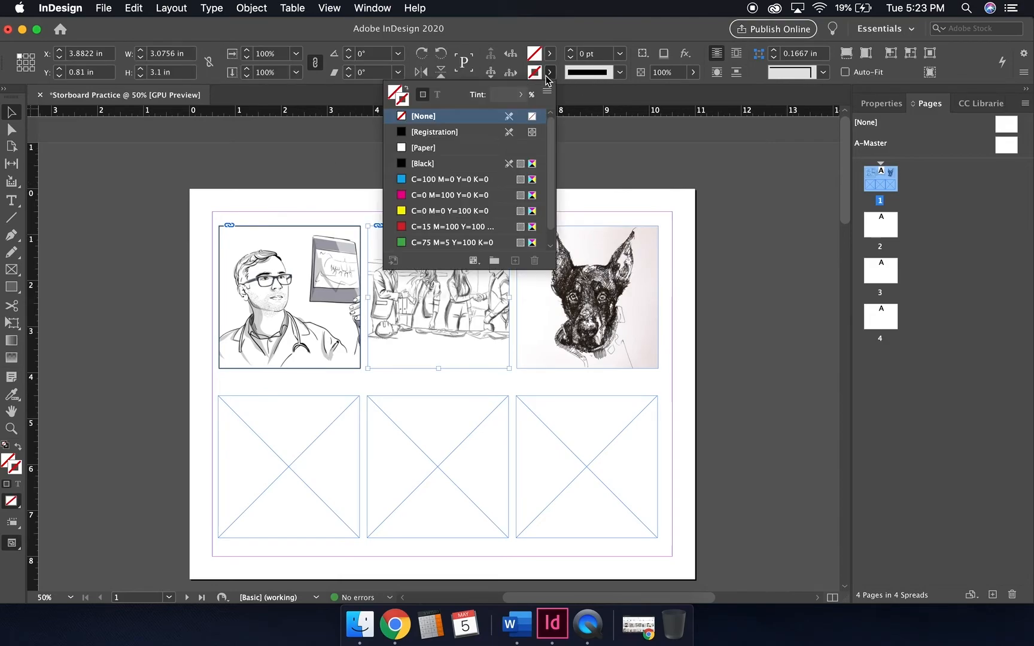
click(466, 133)
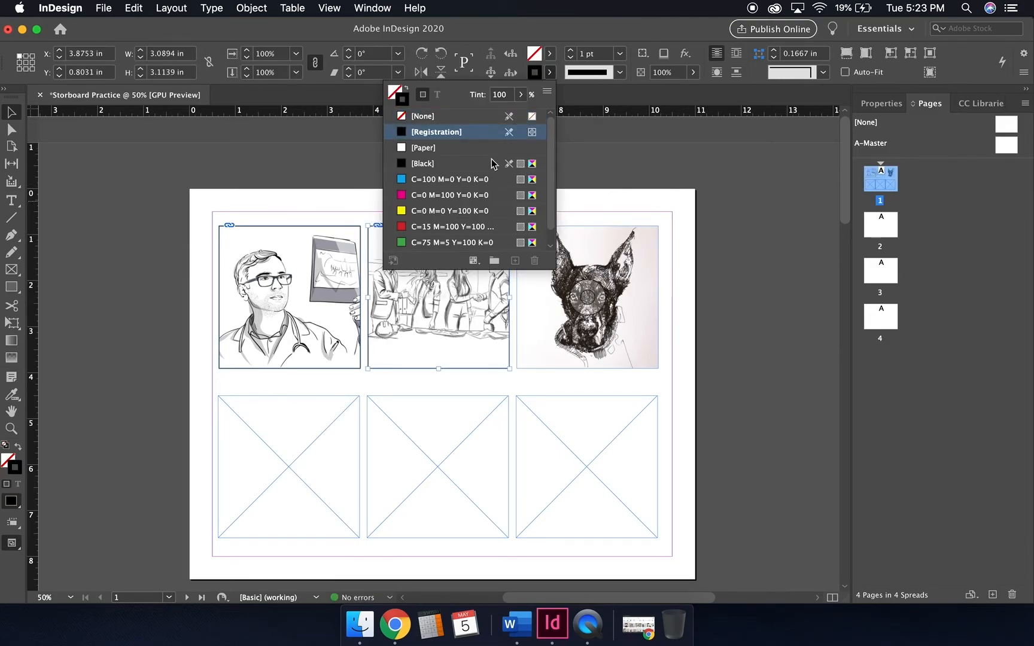
click(460, 163)
click(574, 269)
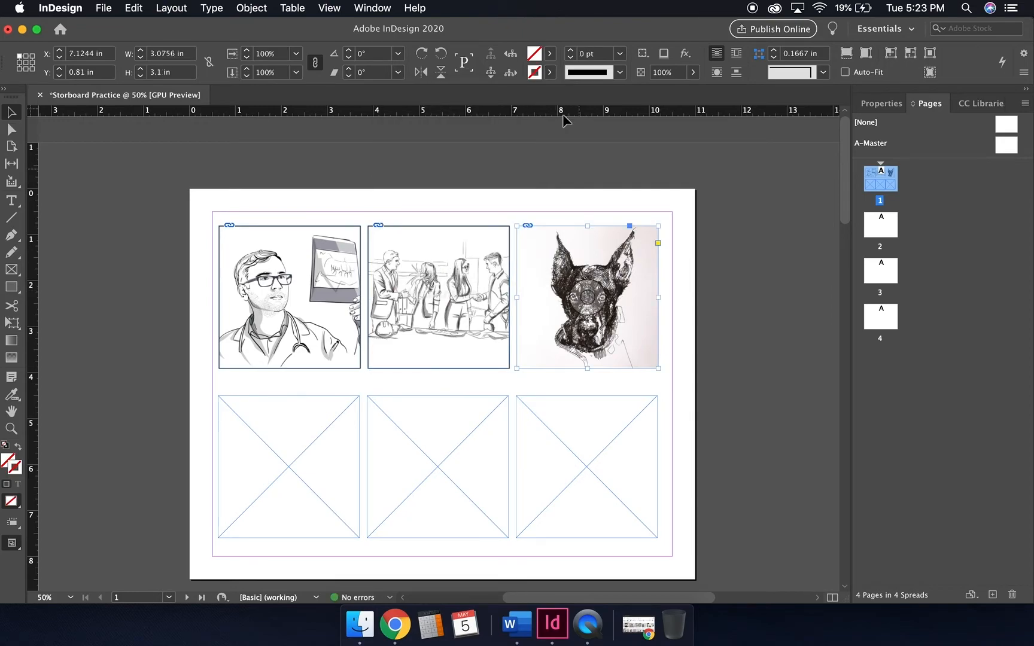
click(550, 73)
click(449, 163)
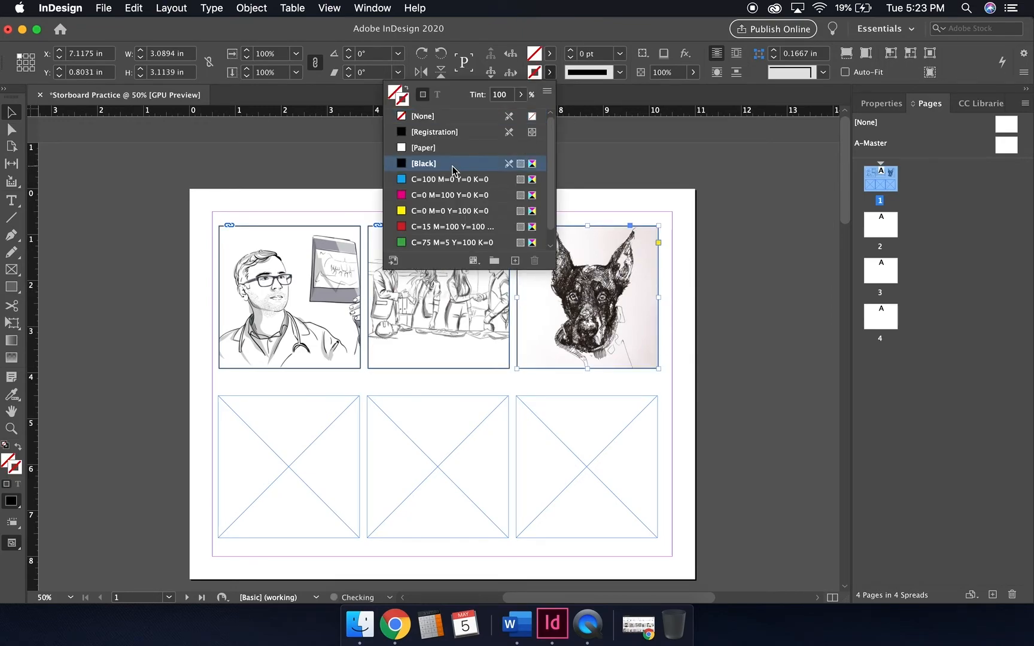
Apply a [Black] stroke to each of the three empty frames in the lower row.
click(307, 440)
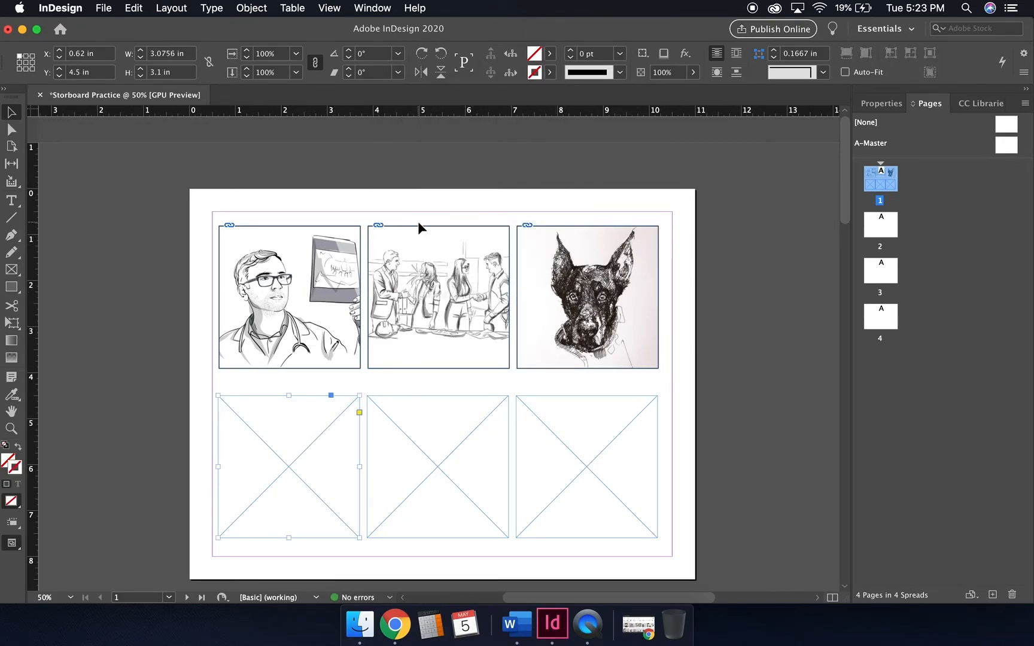
click(549, 72)
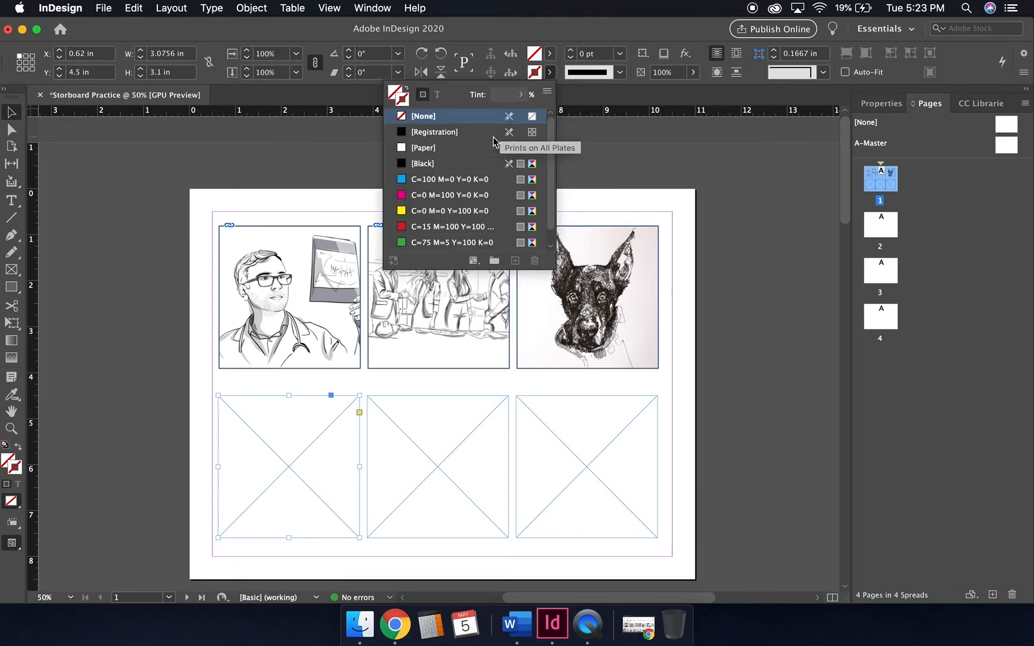
click(436, 172)
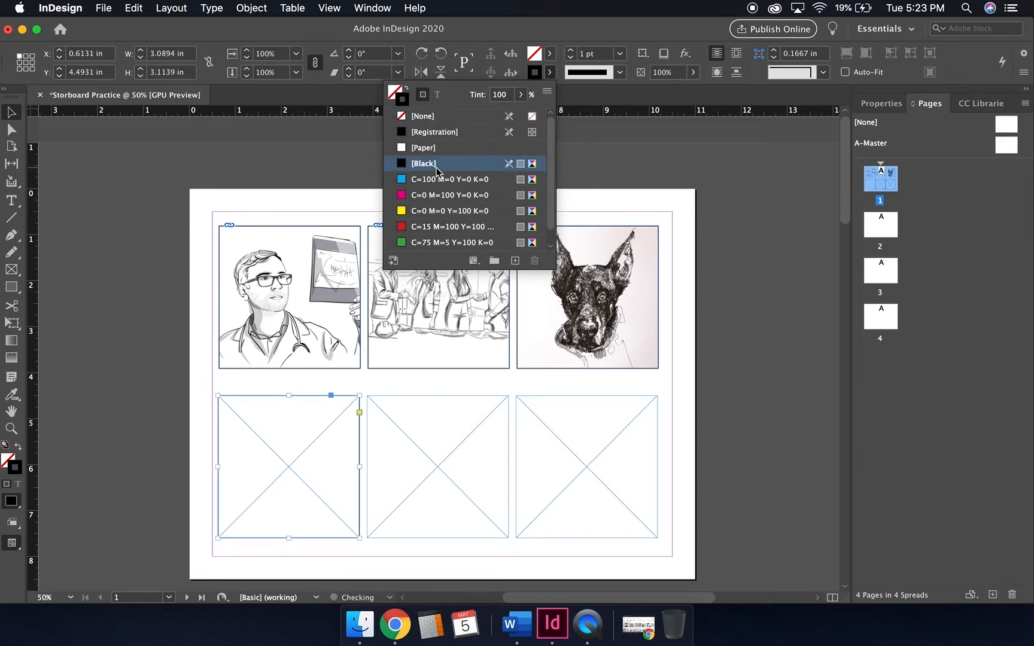
click(475, 451)
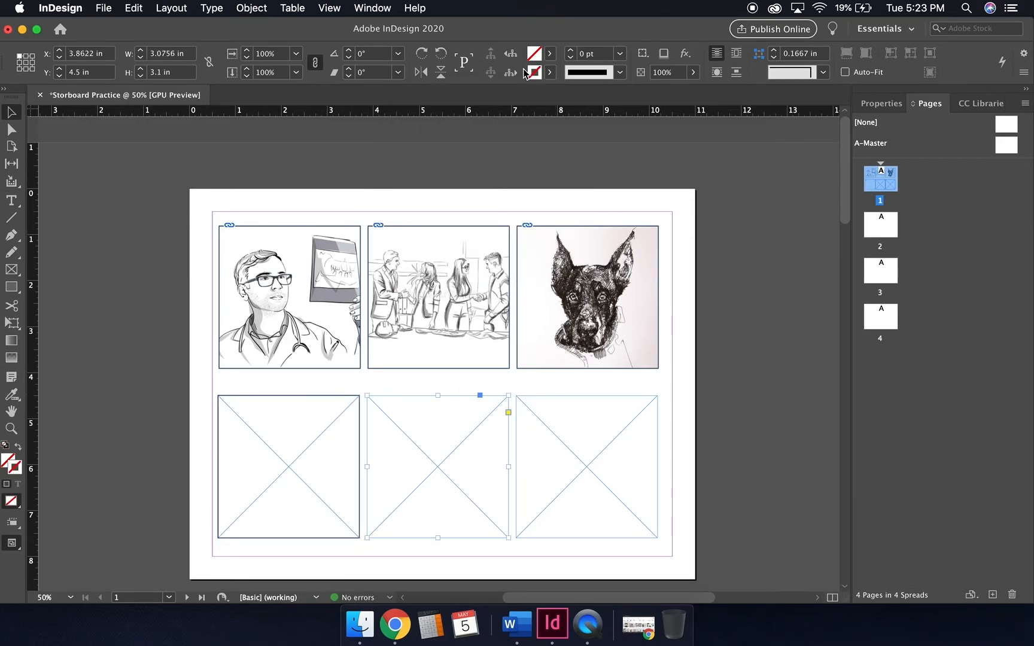
click(549, 72)
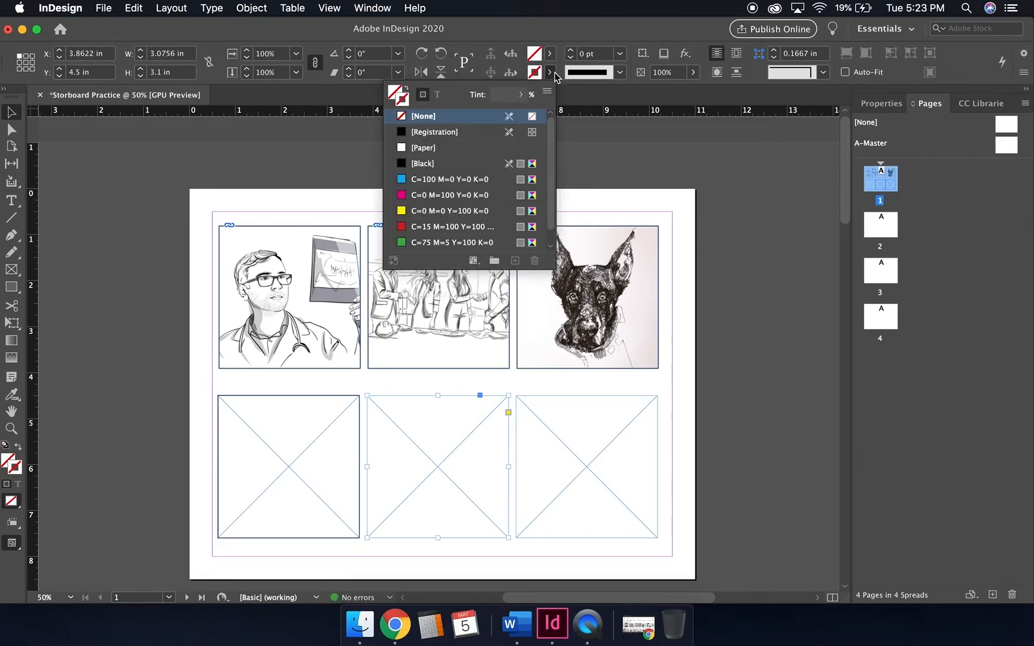
click(460, 173)
click(626, 463)
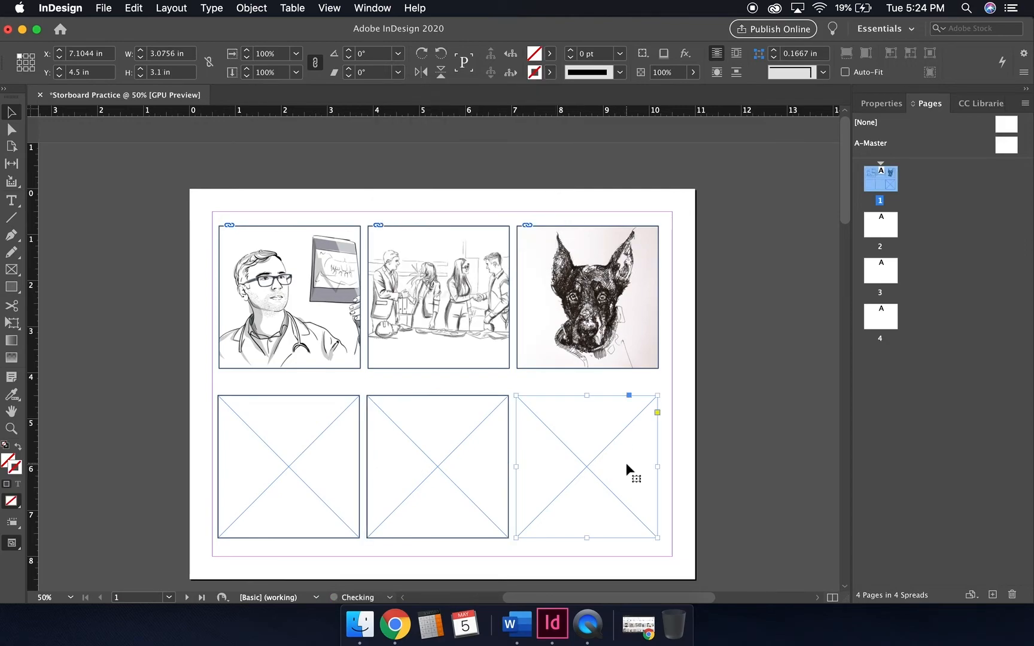
click(549, 72)
click(494, 171)
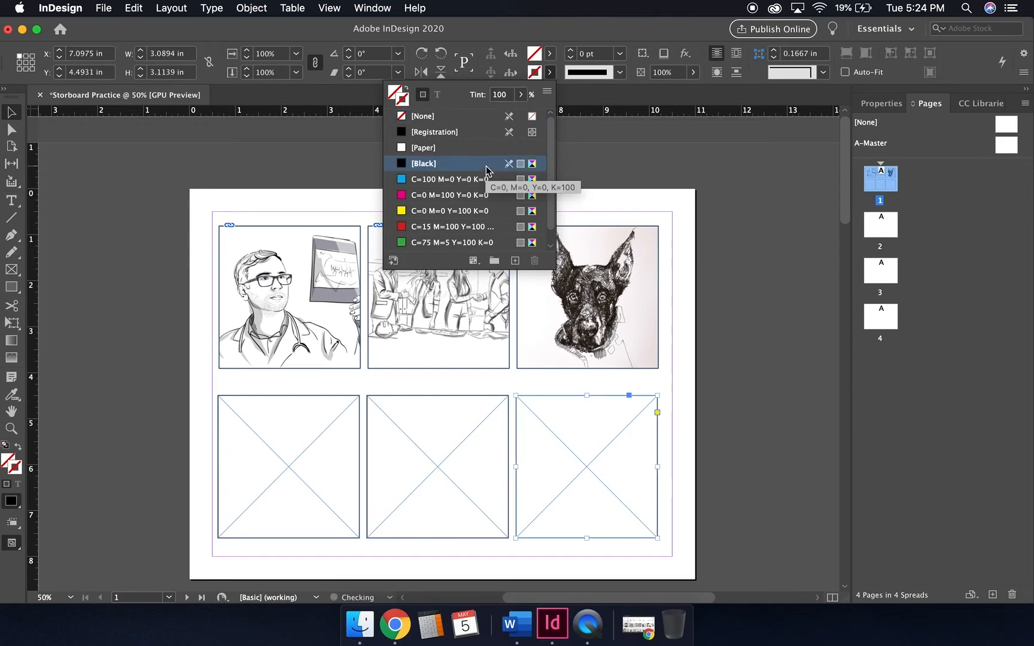
Preview the outlined frames without guides in the Preview screen mode, and return to the Normal screen mode.
click(328, 8)
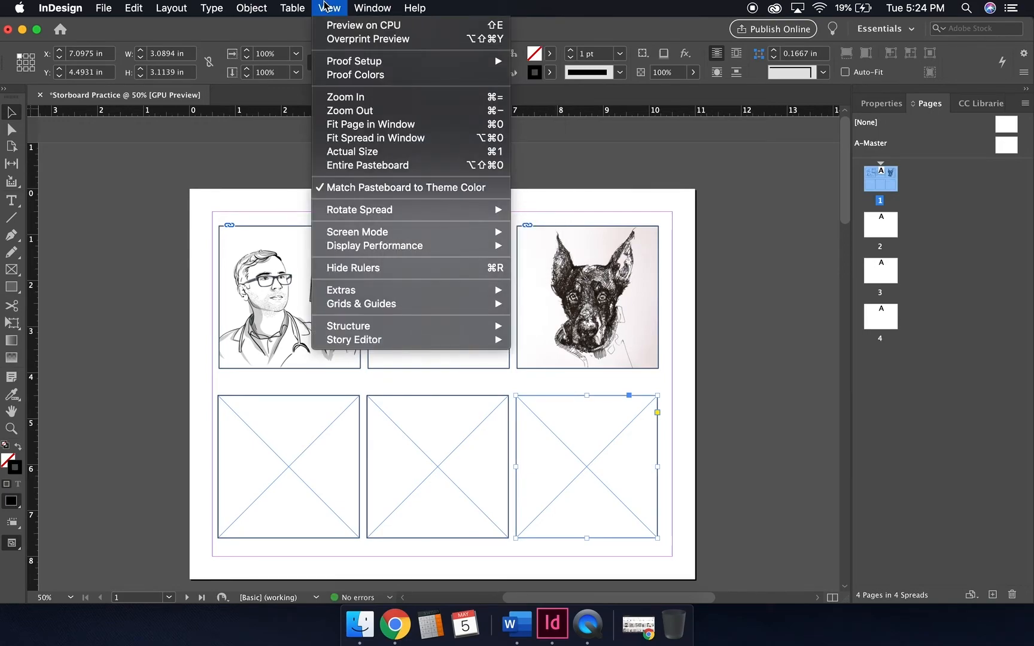
mouse_move(438, 232)
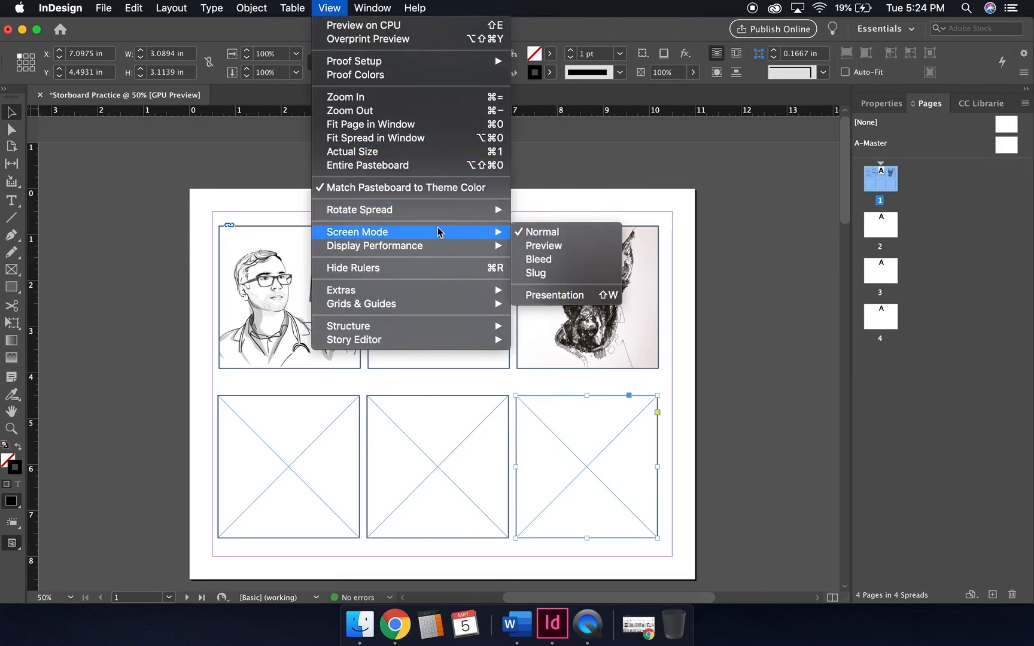
click(560, 246)
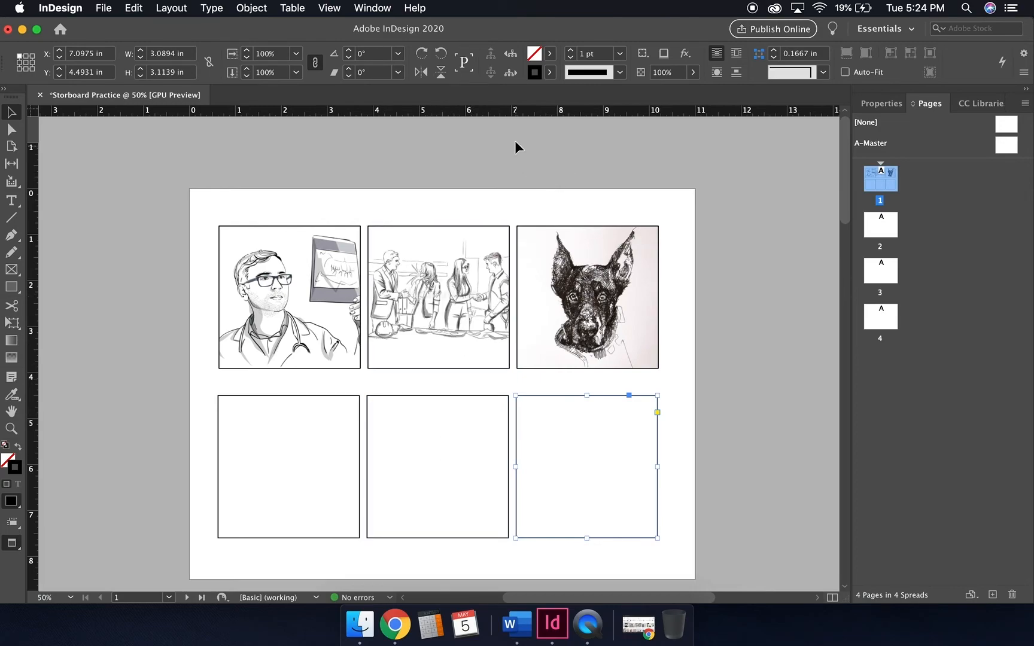
click(331, 7)
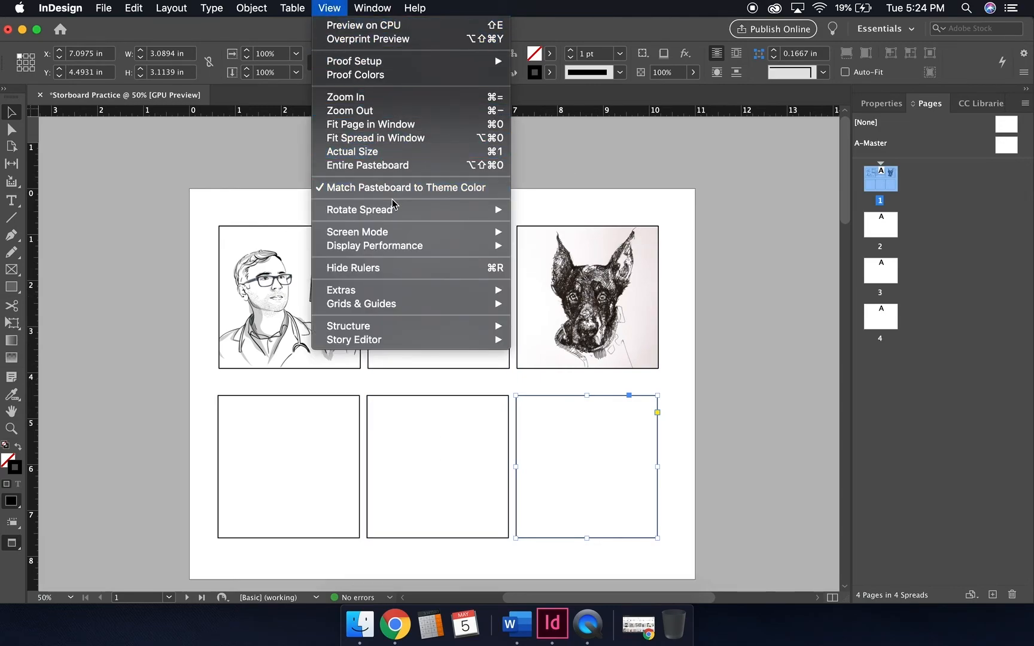
mouse_move(396, 234)
click(588, 232)
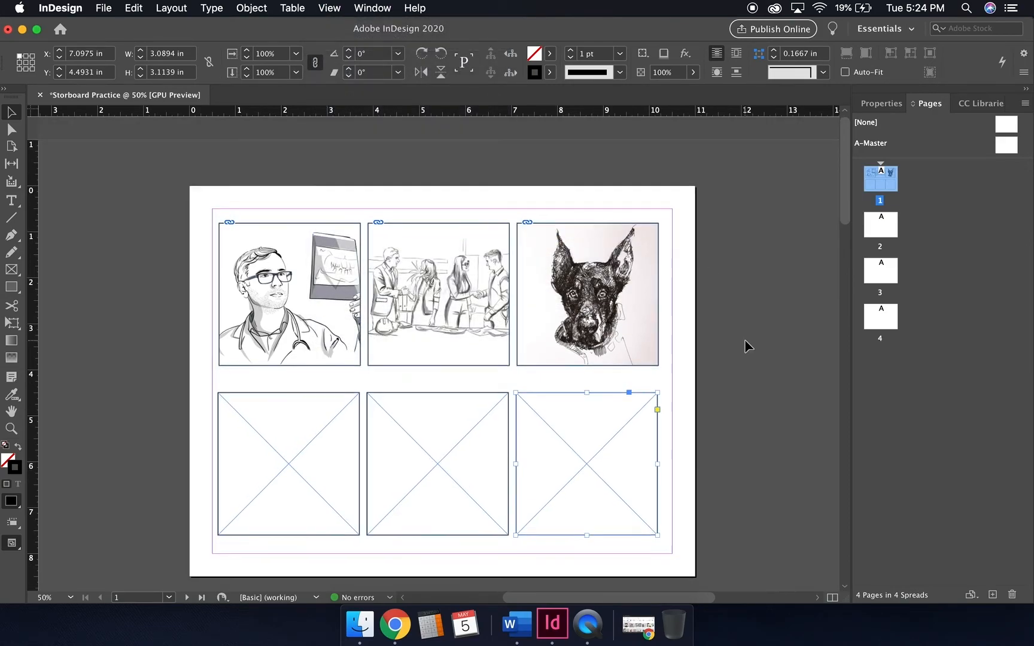
Add a text frame about 2.86 × 0.26 in below the dentist picture, reading "MEDIUM CLOSE-UP OF" plus the character's name.
scroll(745, 341, down, 2)
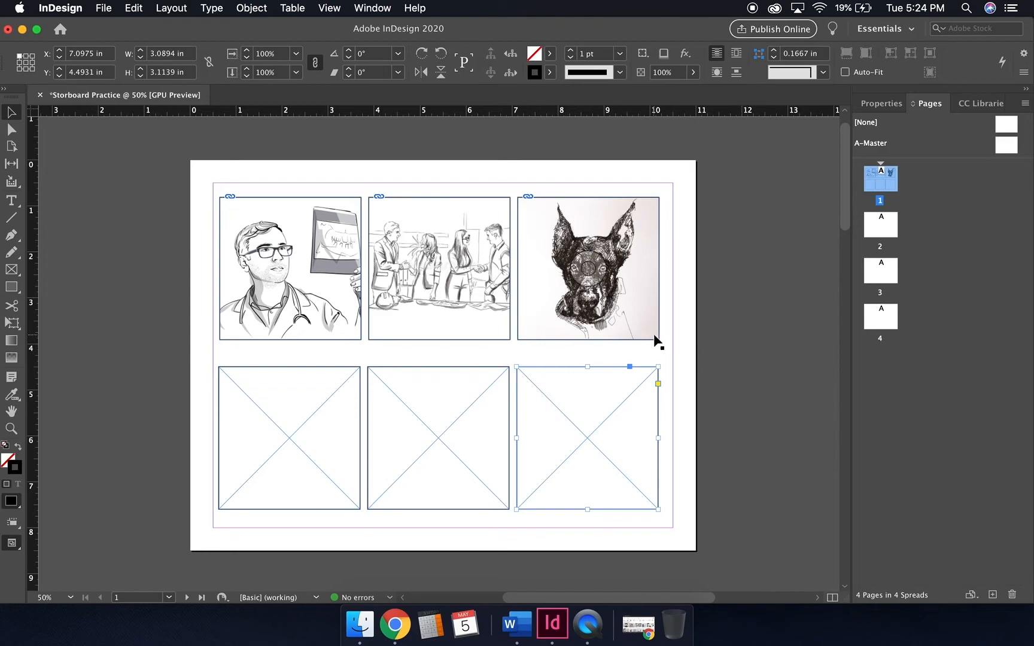
click(11, 202)
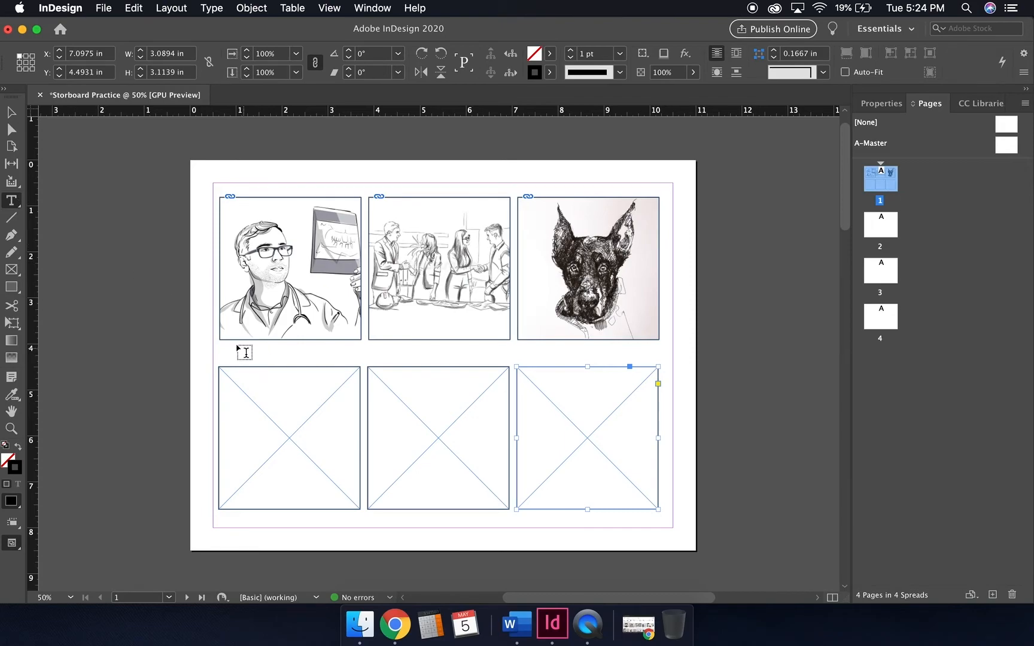
drag(229, 345, 354, 359)
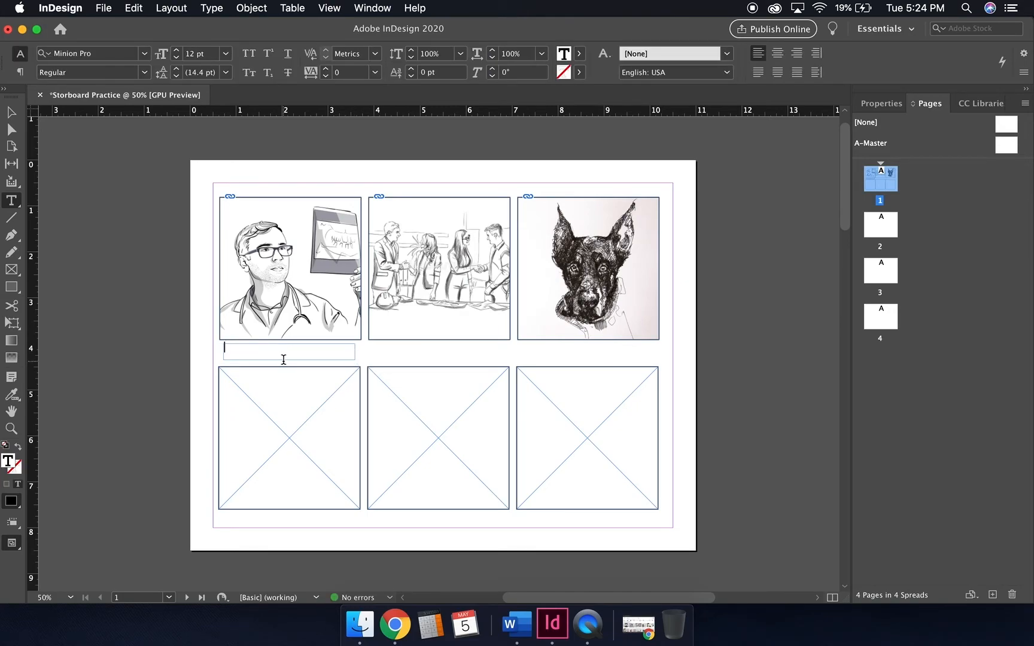
text(MEDIUM CLOSE-)
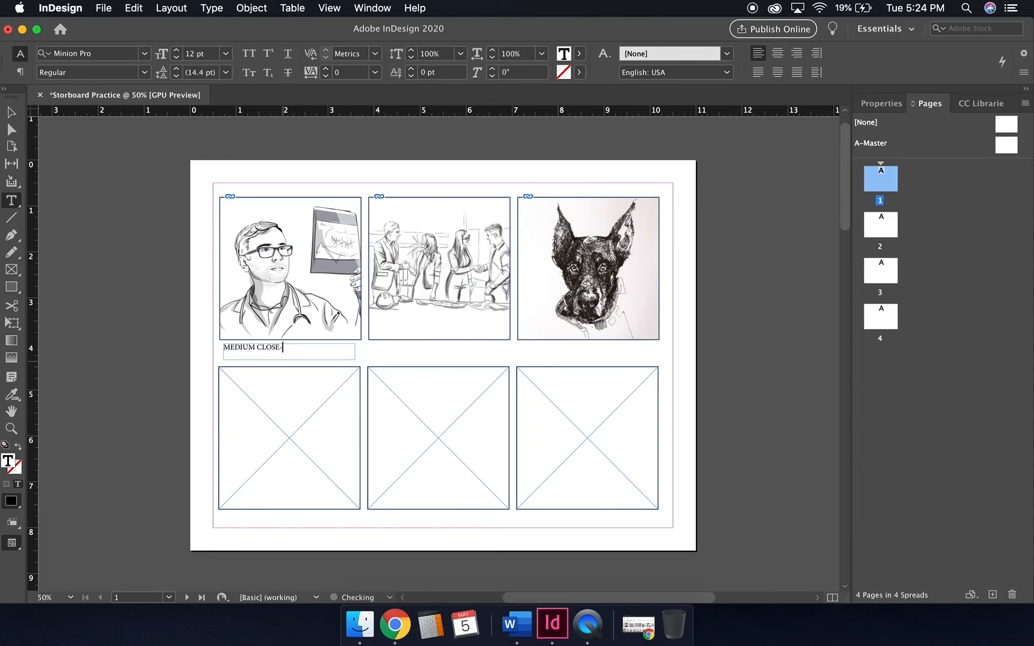
text(UP OF DAVE)
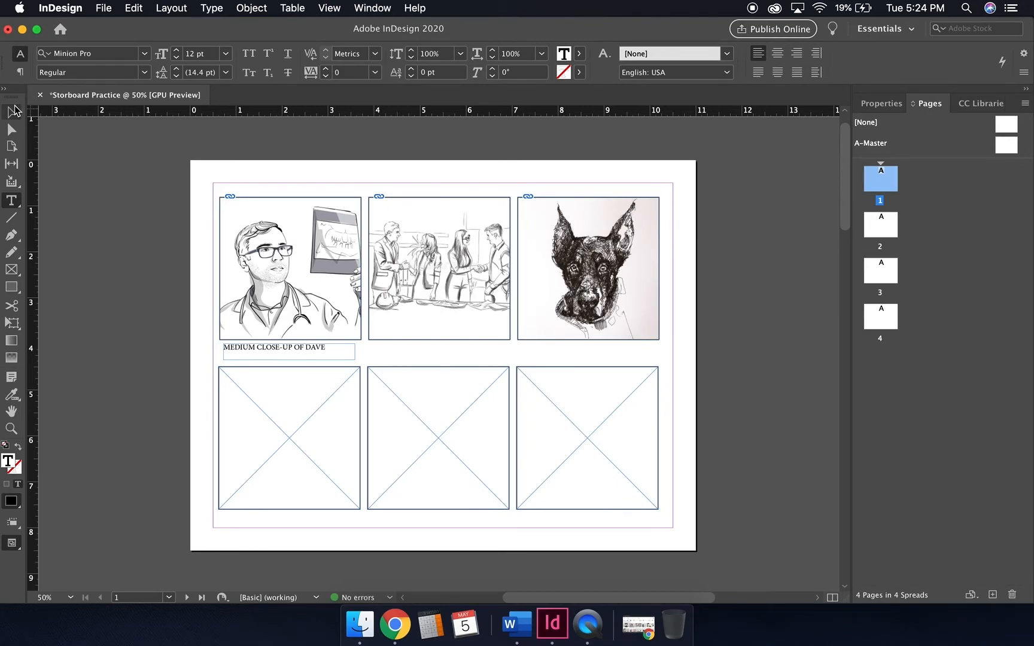
click(11, 111)
drag(289, 344, 288, 349)
click(192, 350)
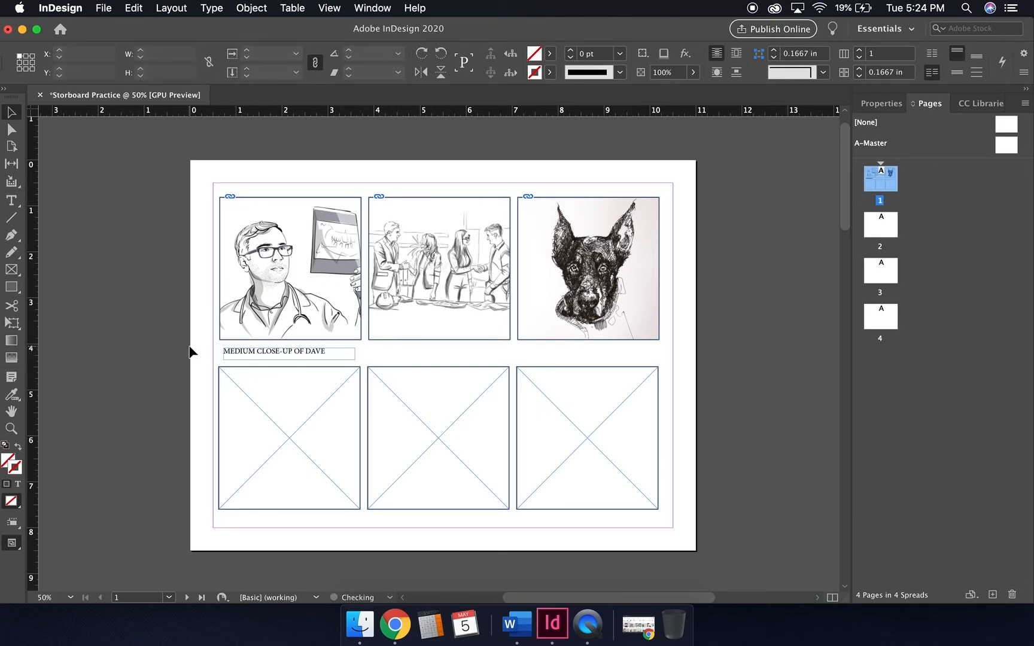
Duplicate the dentist picture's caption frame below the group picture and below the dog picture.
click(289, 353)
drag(290, 357, 437, 359)
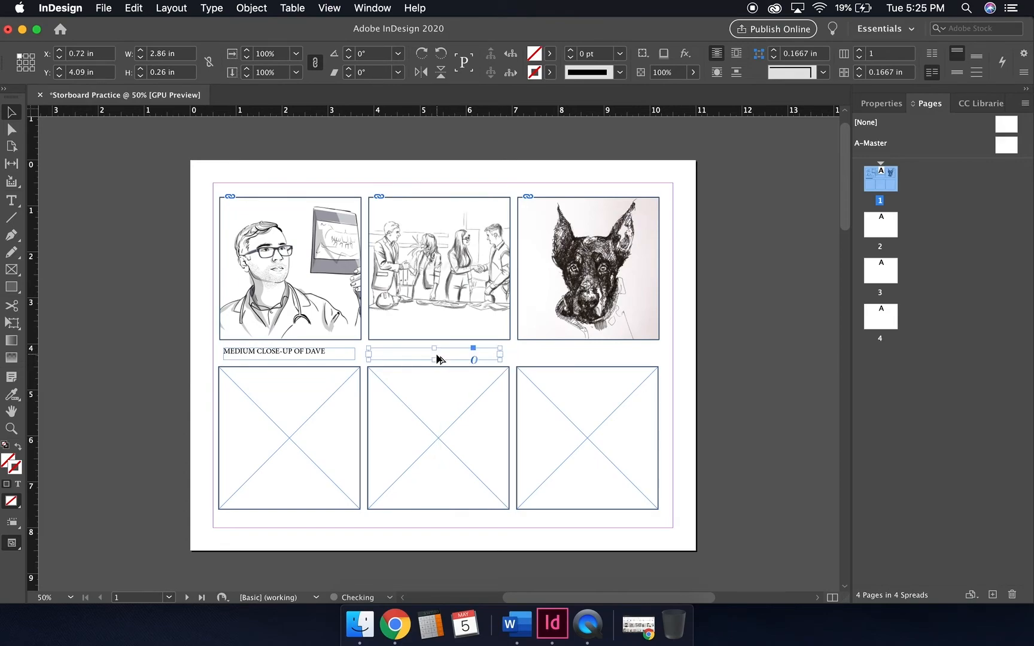
drag(490, 358, 643, 358)
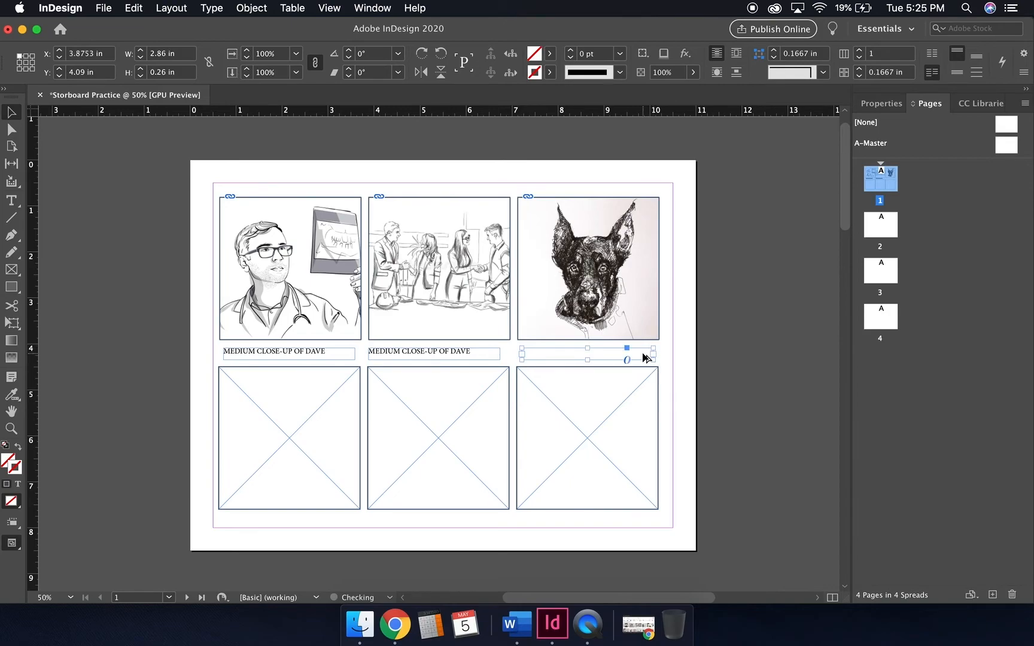
click(687, 370)
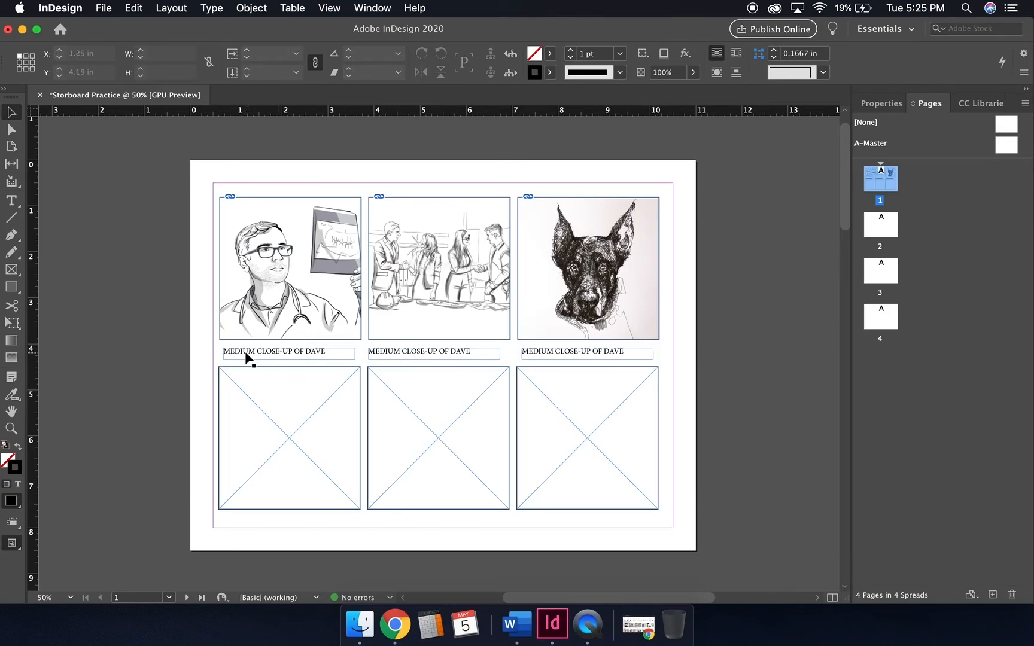
Align the three caption frames with their pictures' left edges, placing the second at X 3.8553 in and the third at X 7.0975 in.
drag(237, 353, 238, 359)
drag(397, 352, 396, 347)
click(415, 390)
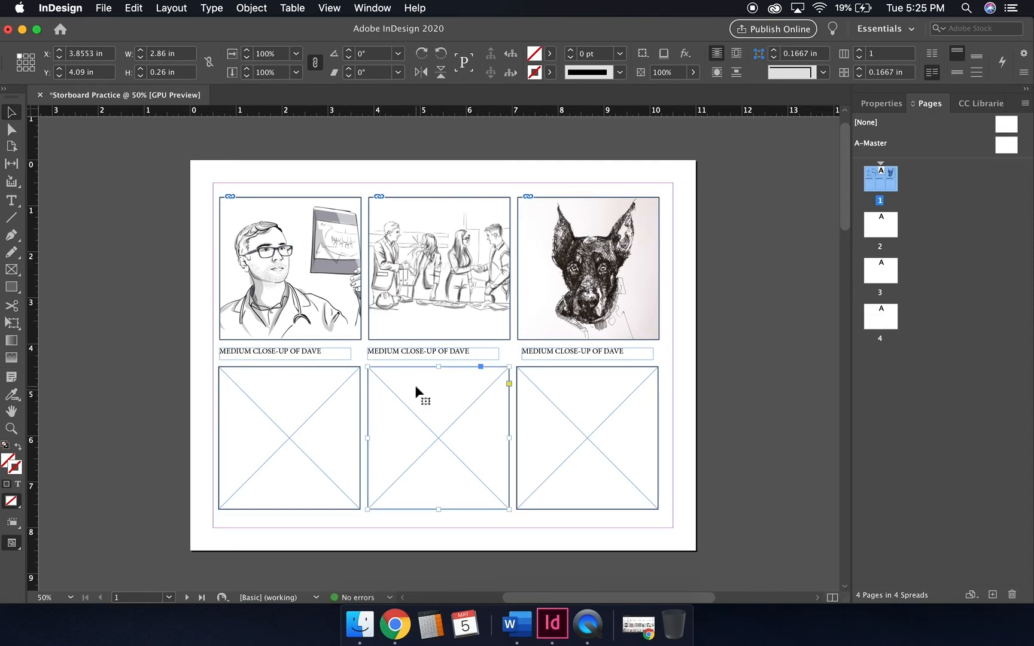
click(571, 354)
drag(571, 354, 578, 355)
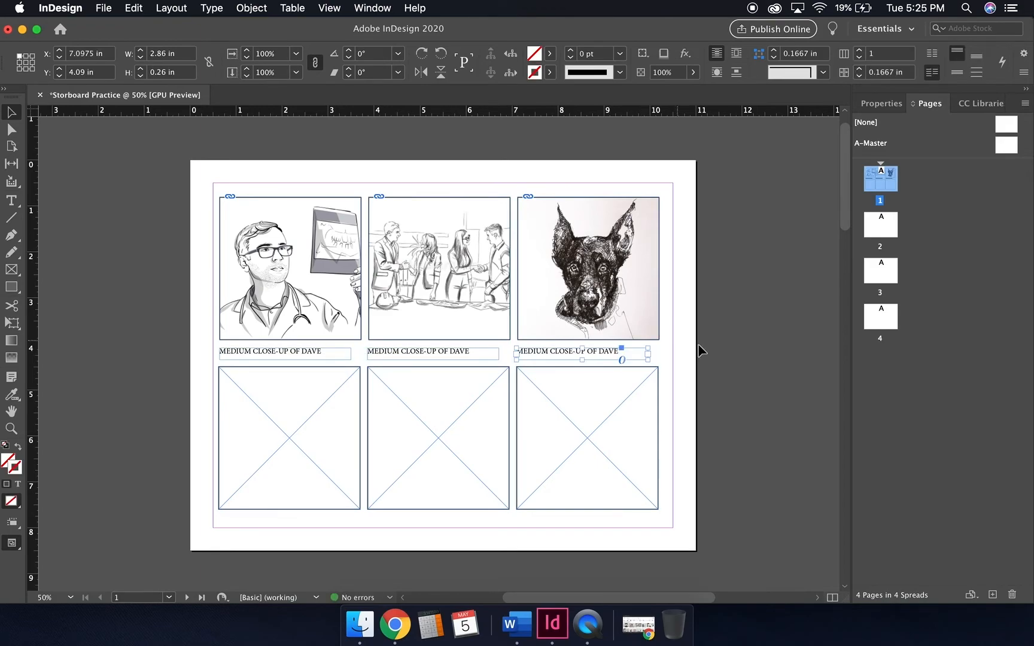
click(716, 360)
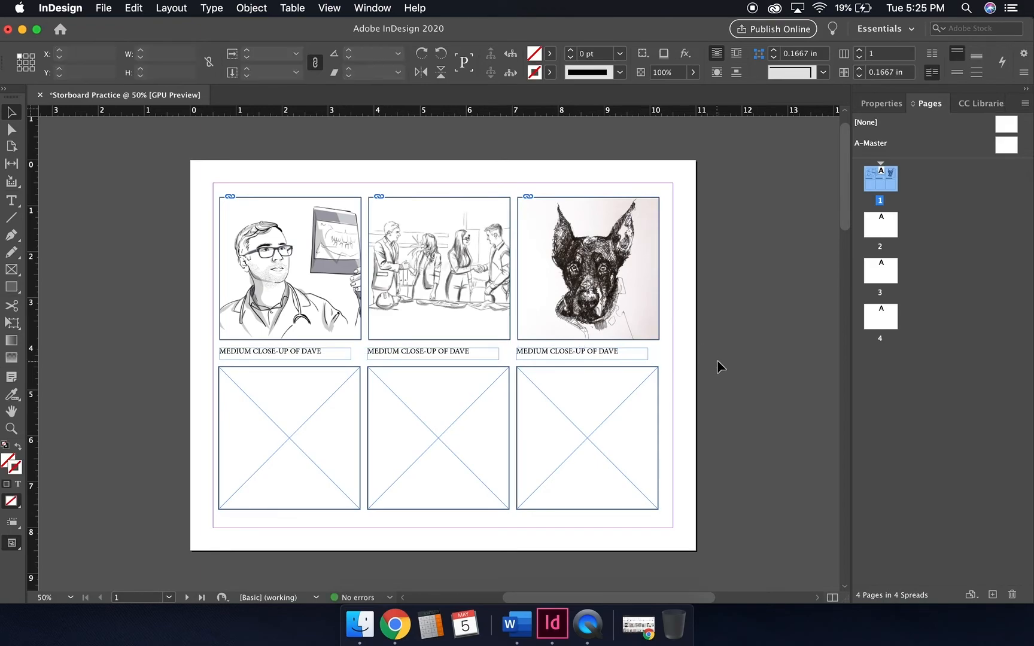
Replace the caption below the group picture with "WIDE SHOT OF GROUP".
click(11, 200)
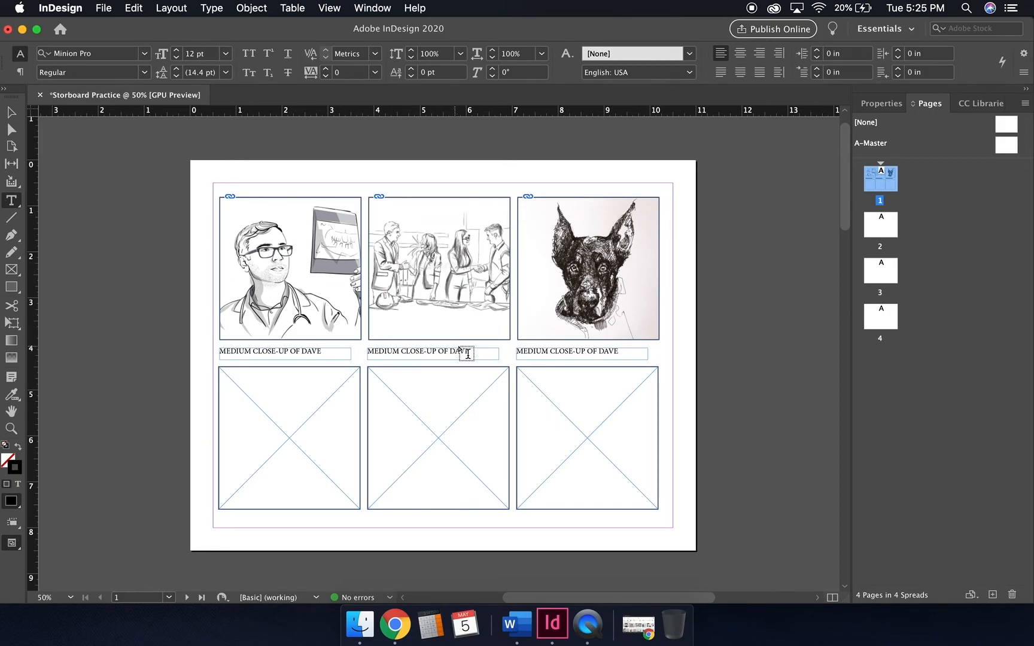
drag(468, 352, 389, 353)
click(363, 357)
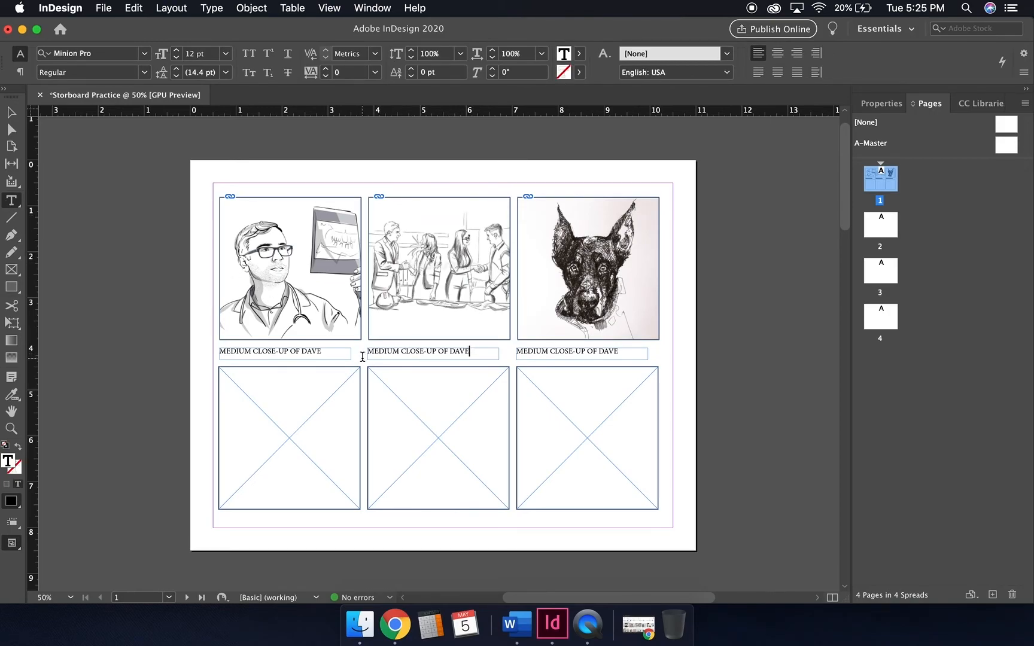
drag(473, 351, 370, 353)
text(W)
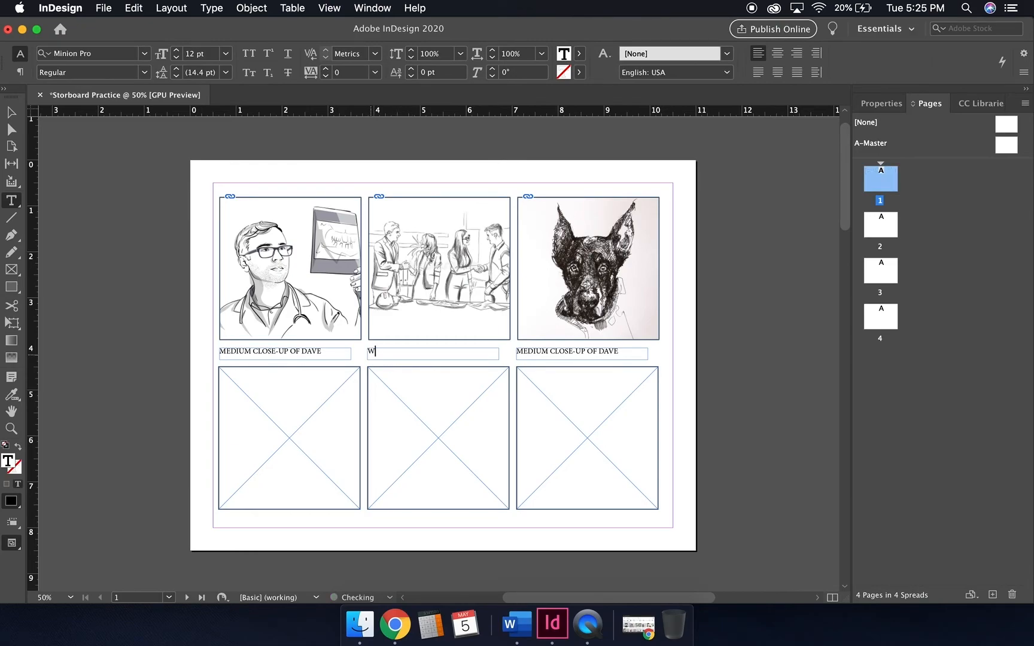
text(IDE SHOT OF GROUP)
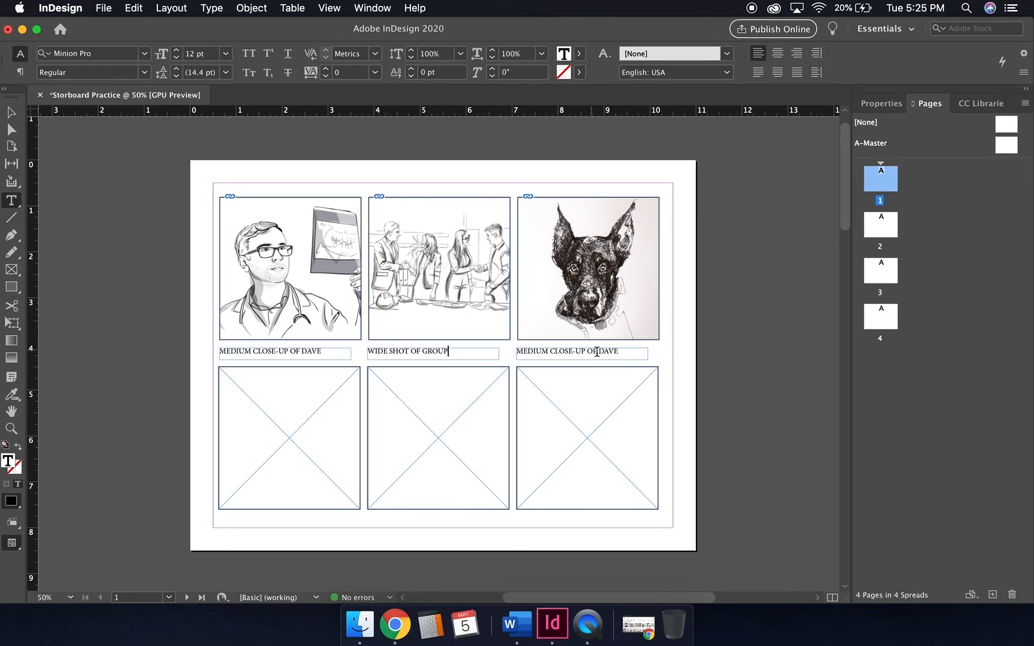
Replace the caption below the dog picture with "CLOSE-UP OF", the character's name in possessive form, and "DOG".
drag(619, 352, 515, 350)
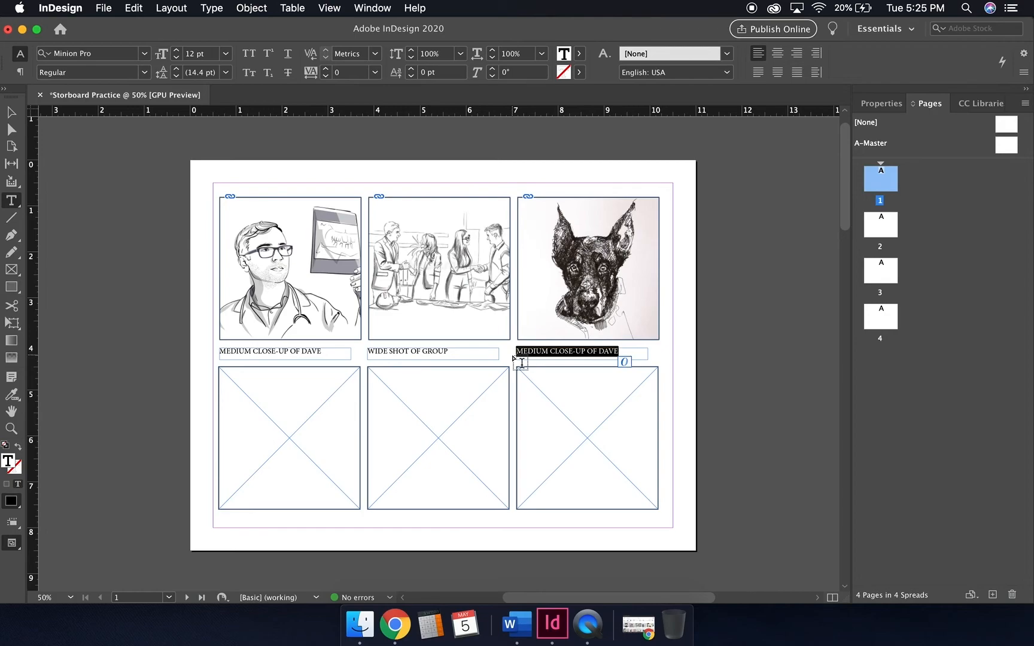
text(CK)
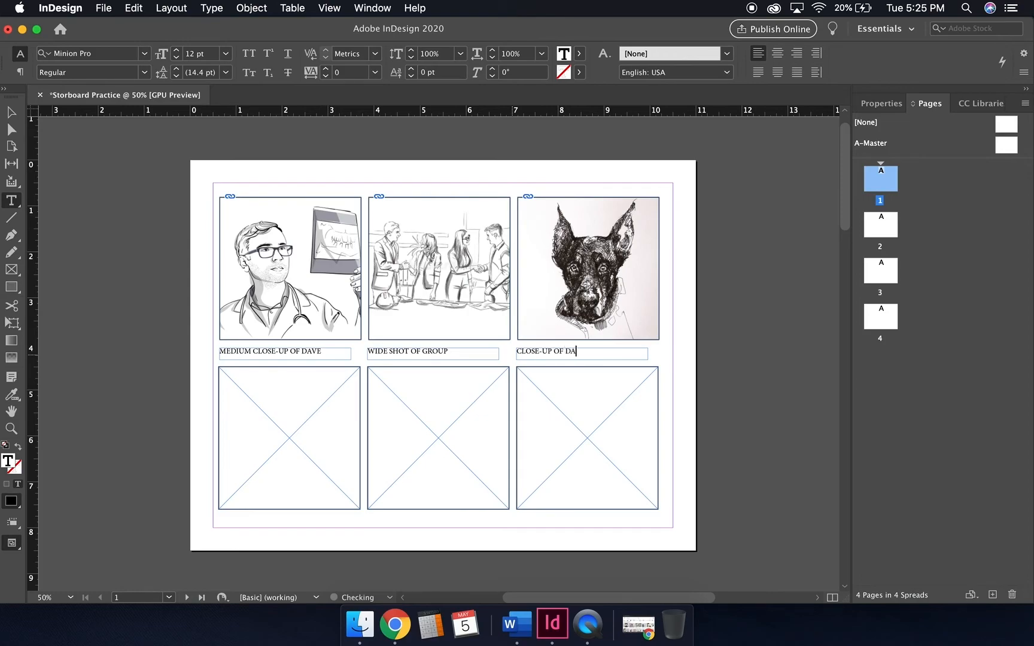
text('S DOG)
click(9, 113)
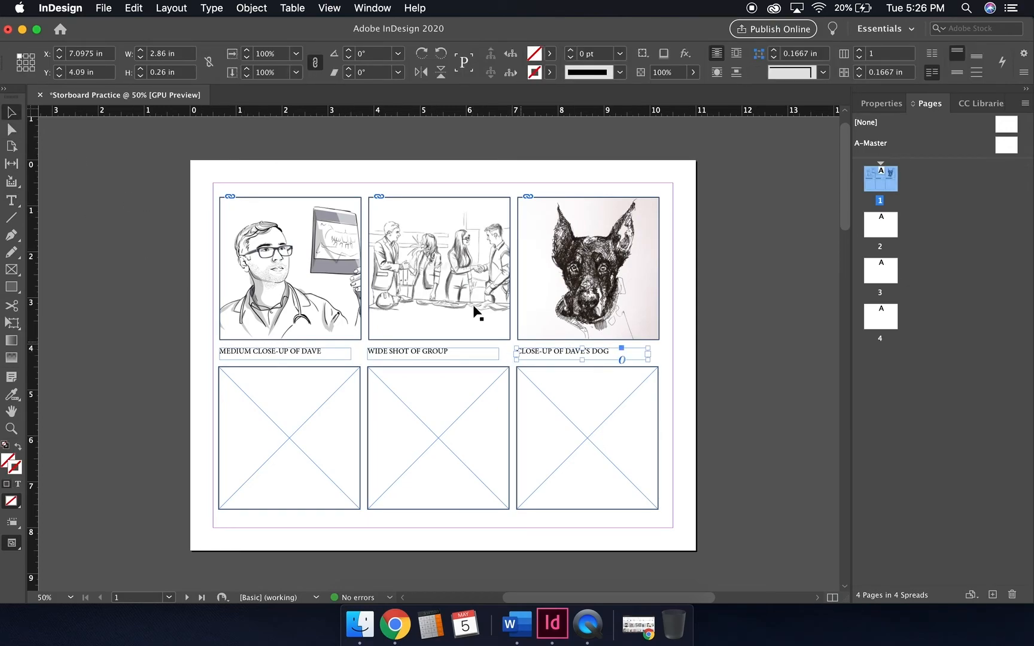
Check the captioned page in the Preview screen mode, and switch back to the Normal screen mode.
click(326, 7)
mouse_move(404, 237)
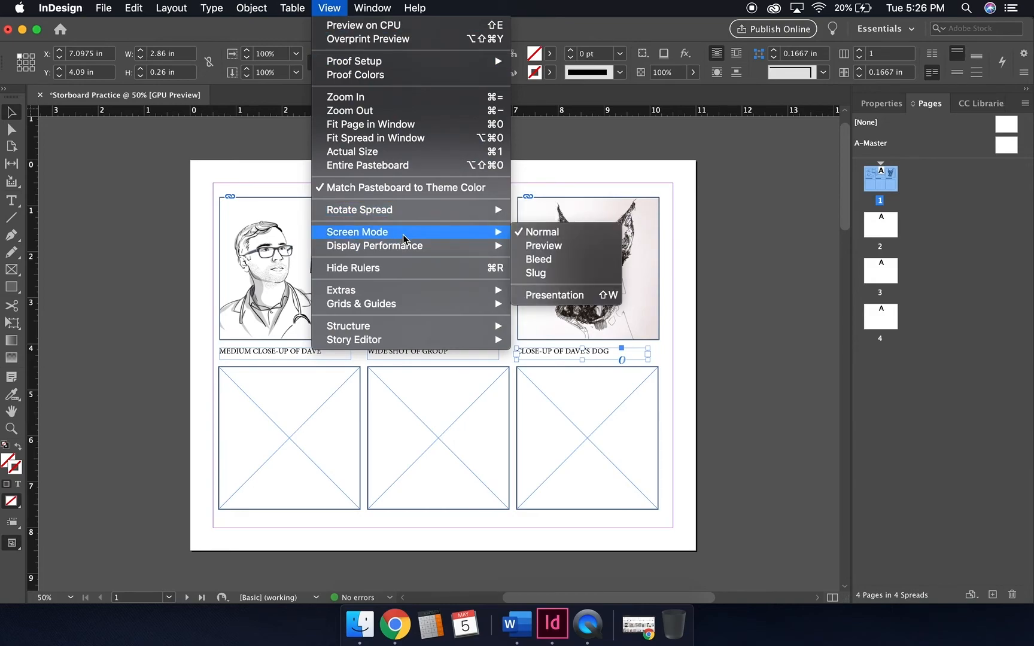
click(567, 250)
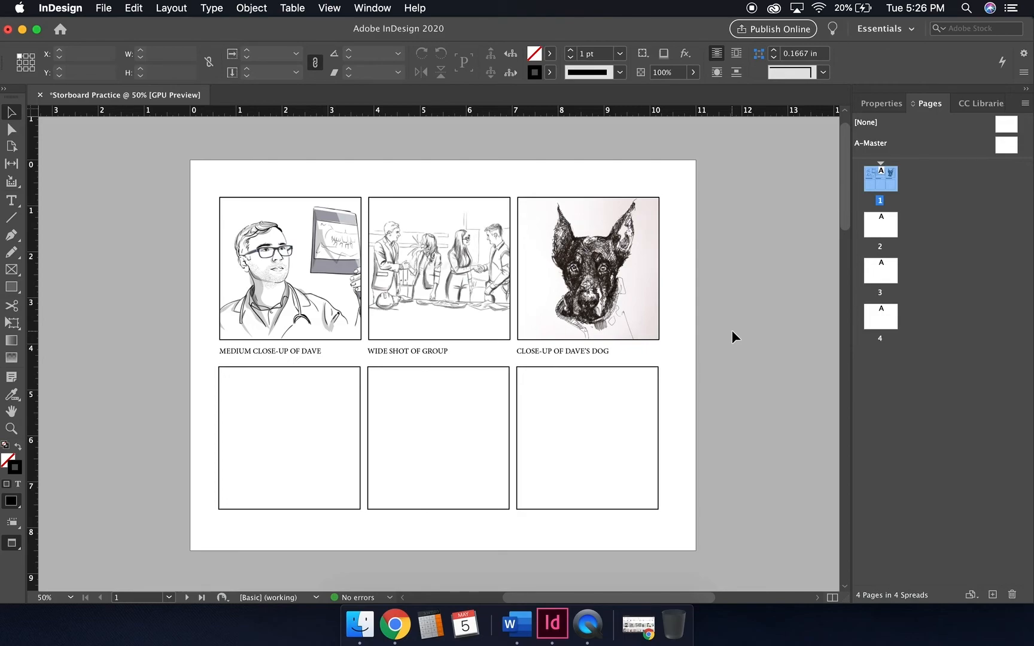
click(330, 7)
mouse_move(415, 232)
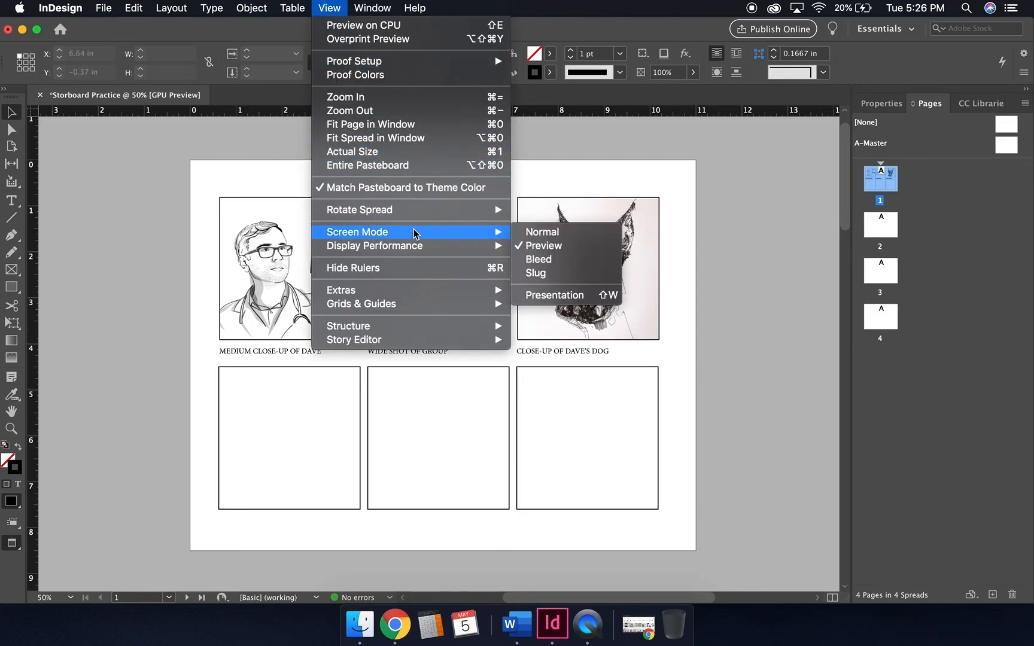
click(556, 233)
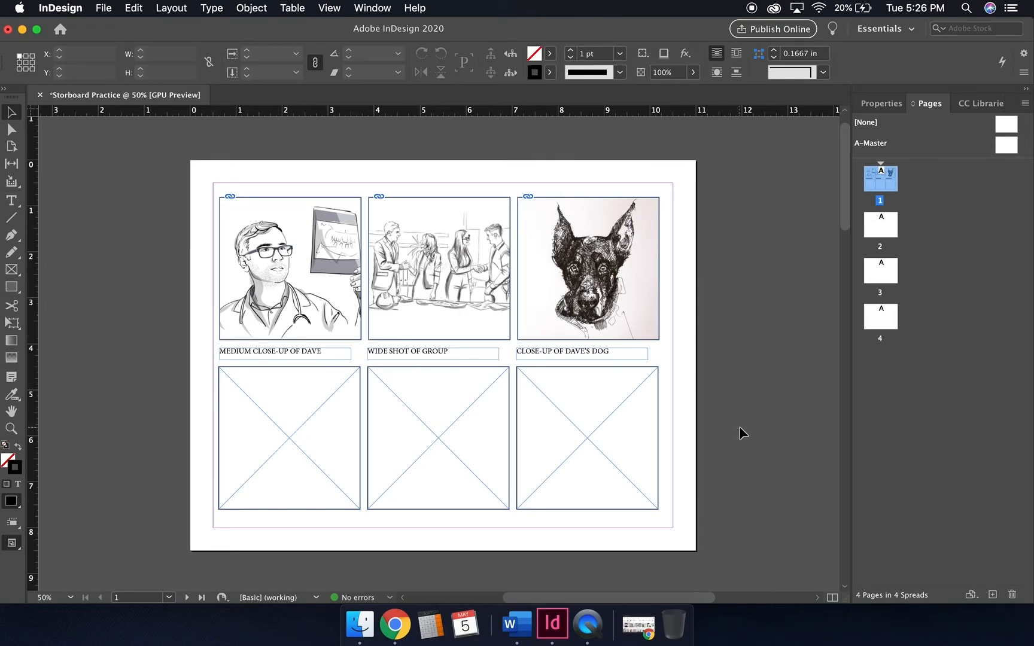
Copy all frames and captions from page 1 and paste them in place on page 2.
drag(746, 522, 159, 156)
click(132, 8)
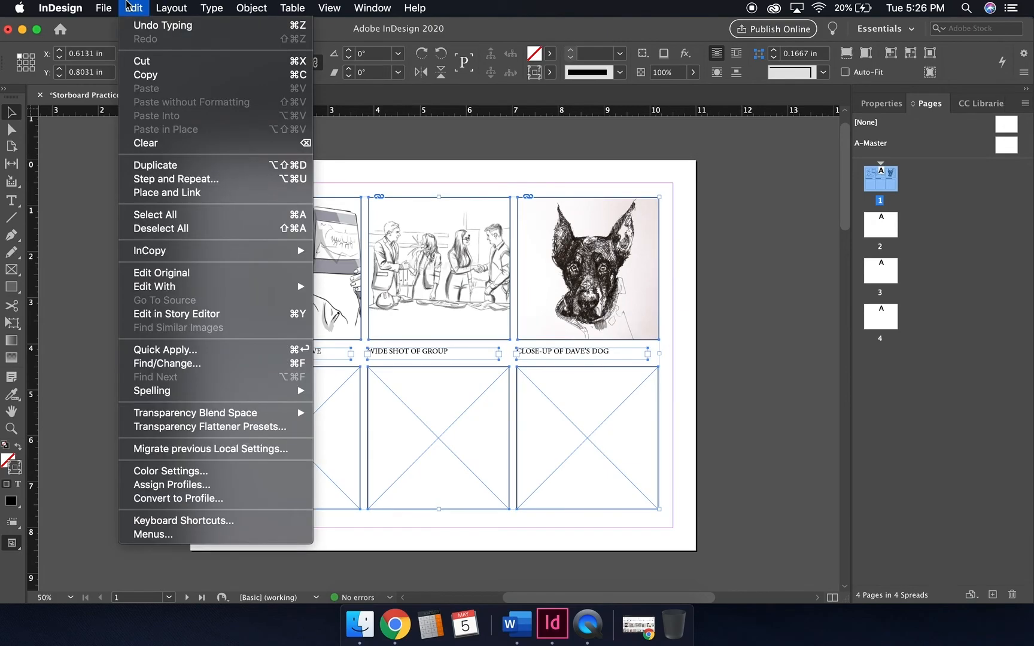
click(145, 74)
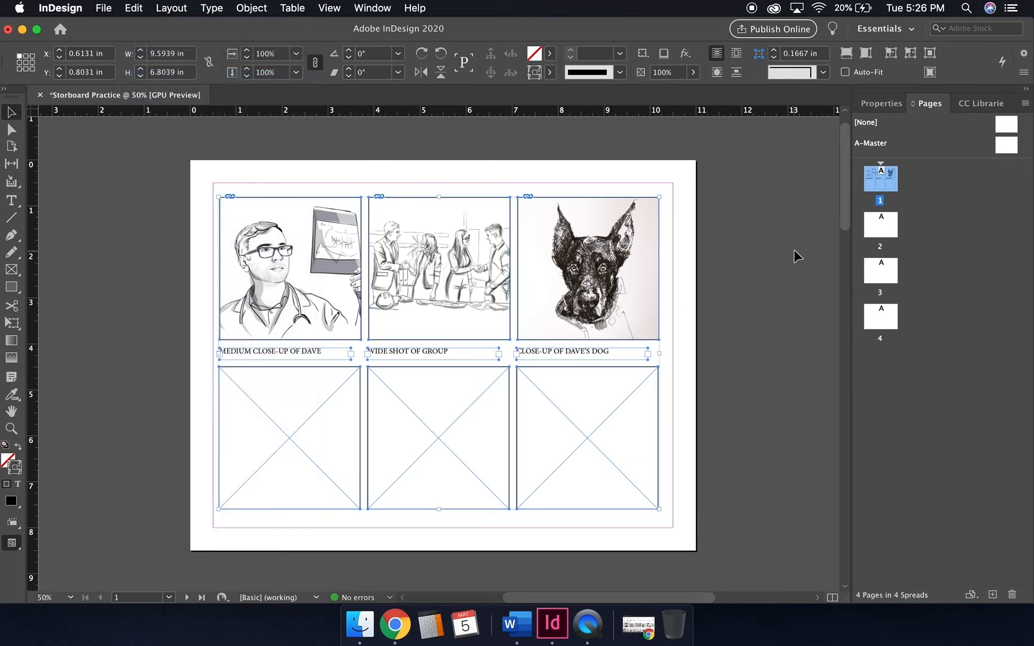
double_click(884, 230)
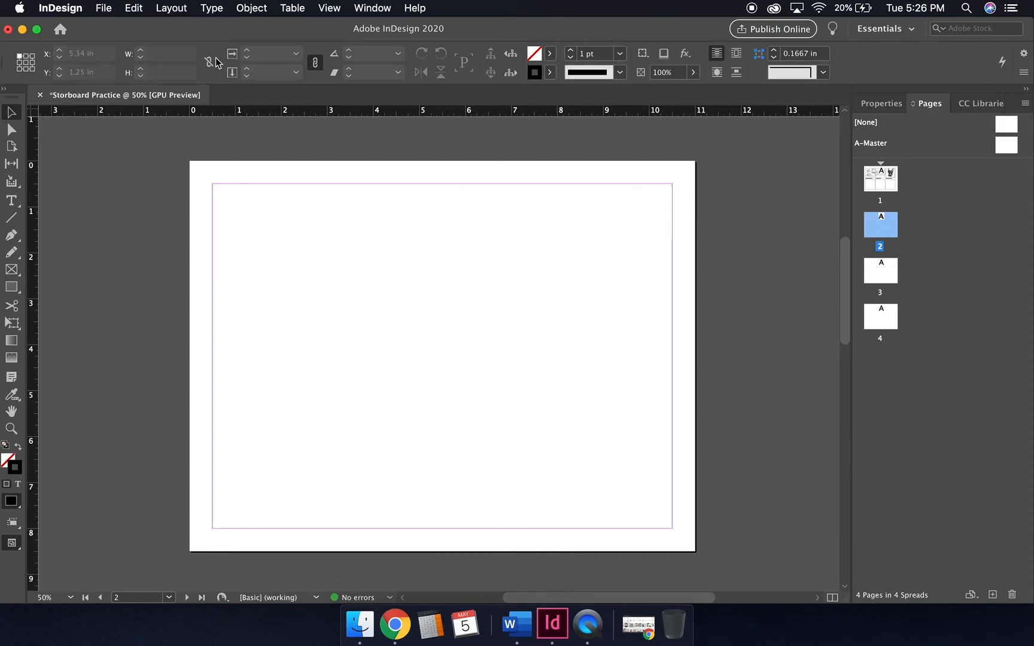
click(131, 7)
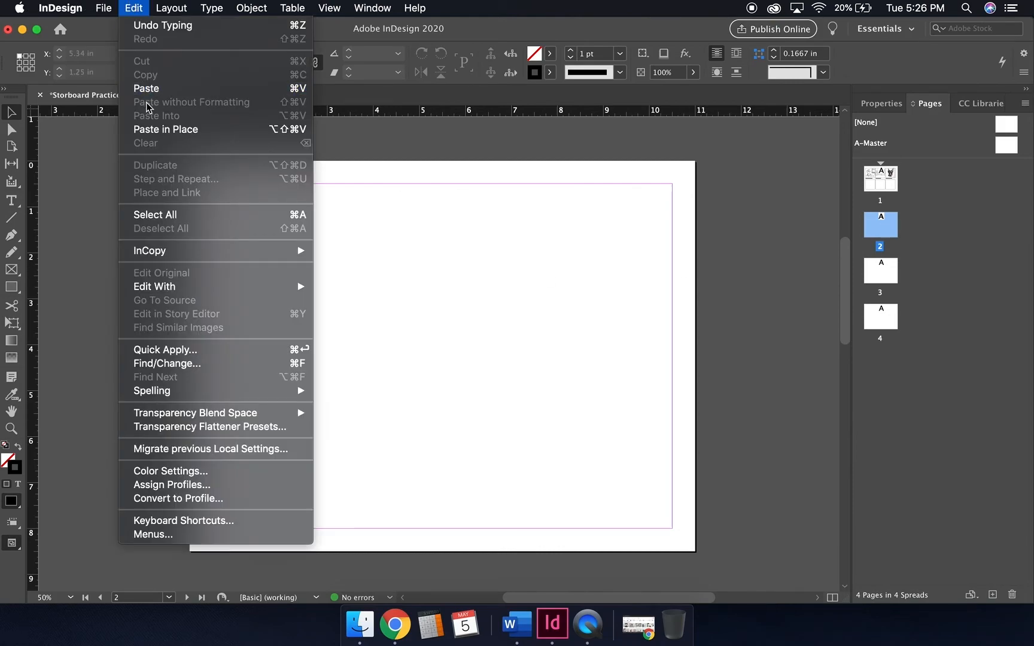
click(148, 129)
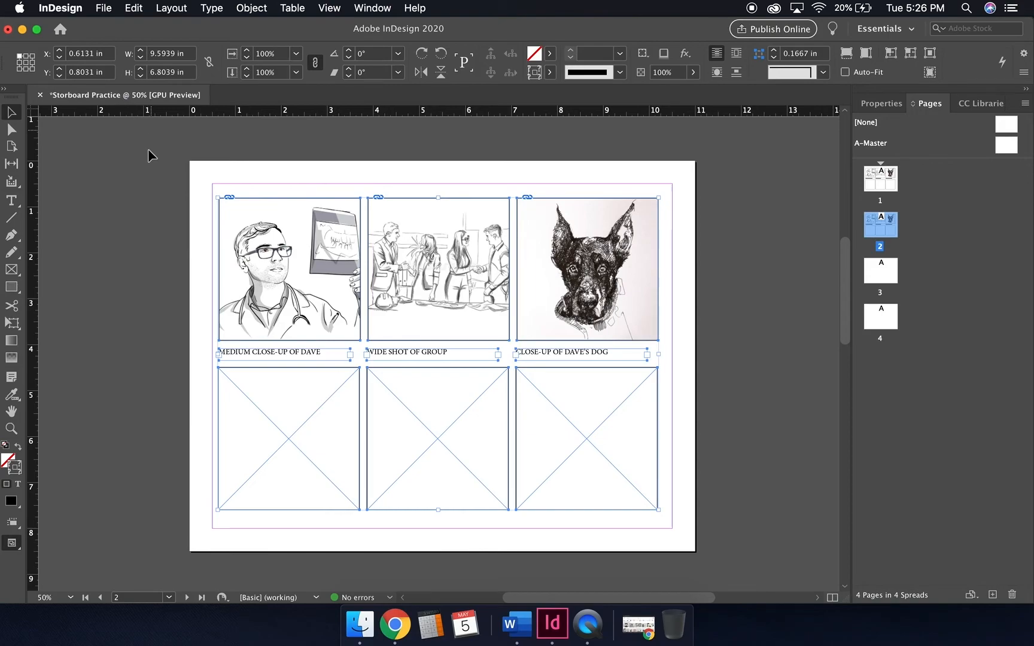
Try deleting the man's picture from the first frame on page 2, and undo the deletion.
click(302, 286)
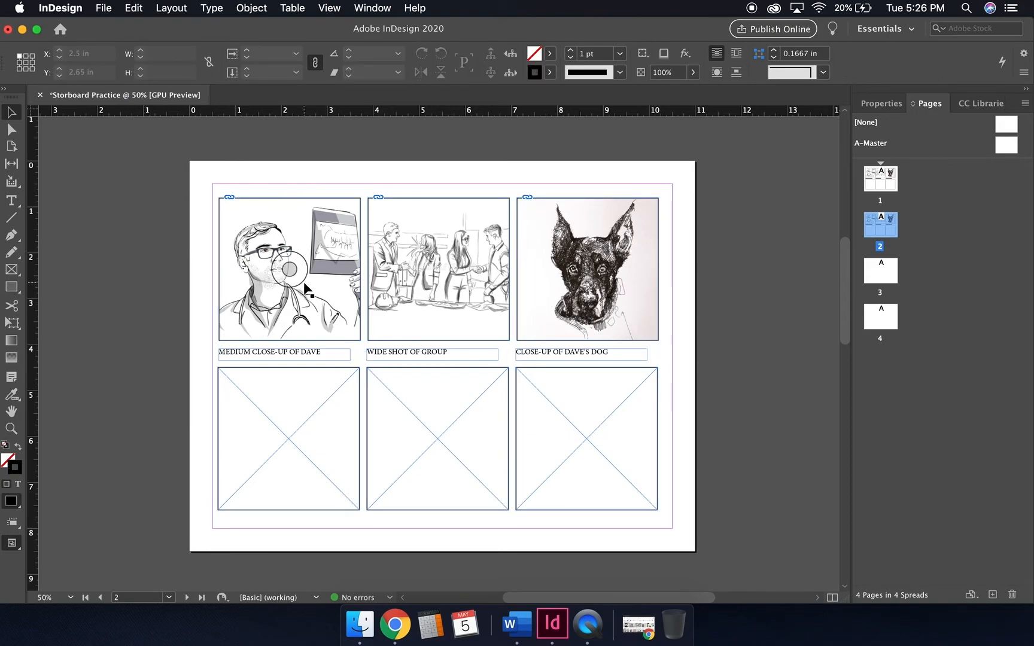
click(439, 269)
click(529, 281)
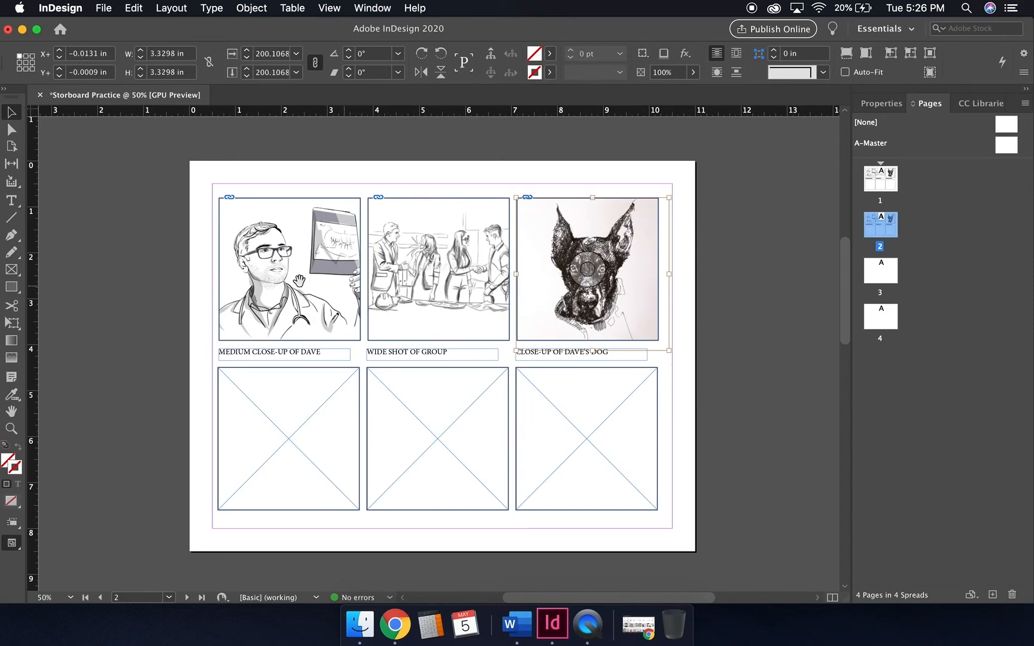
click(281, 269)
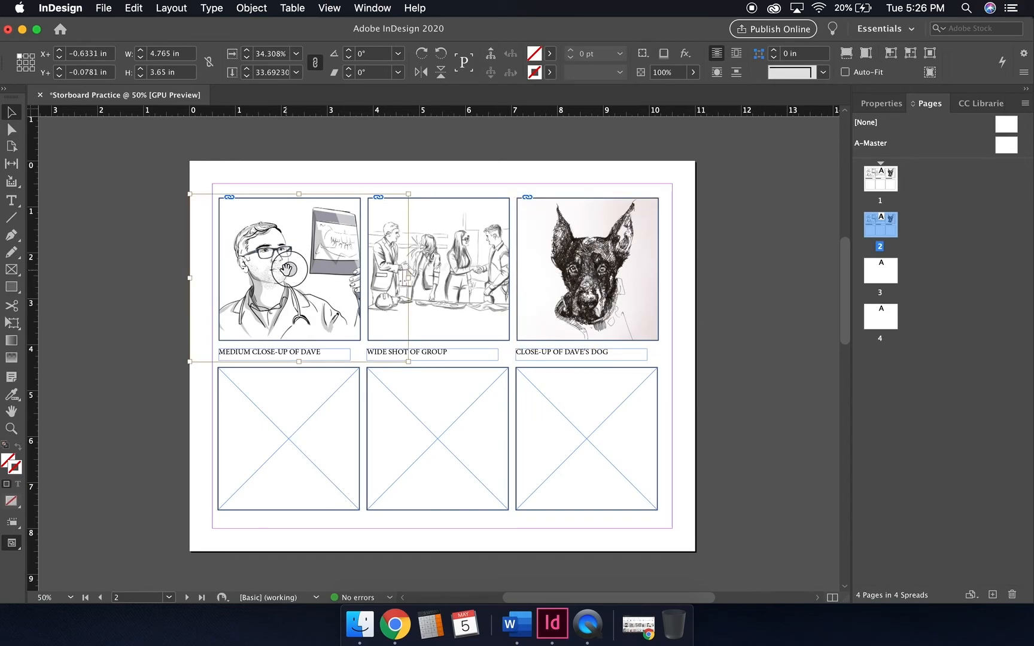
key(Delete)
key(super+z)
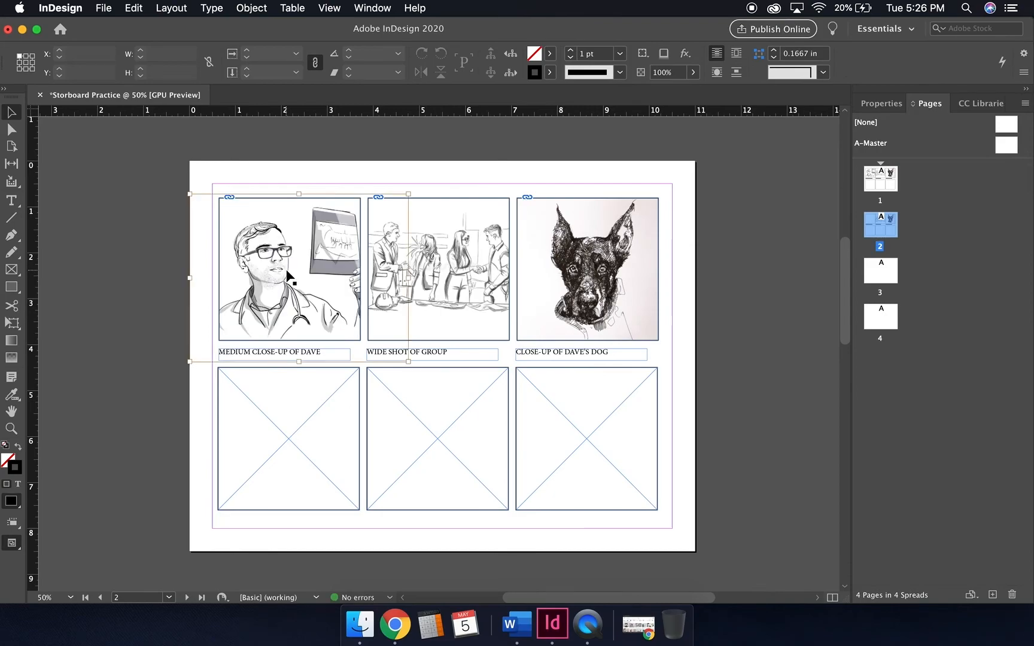
Place 140616.jpg in the first frame on page 2 with Replace Selected Item enabled, replacing the man's picture.
click(104, 7)
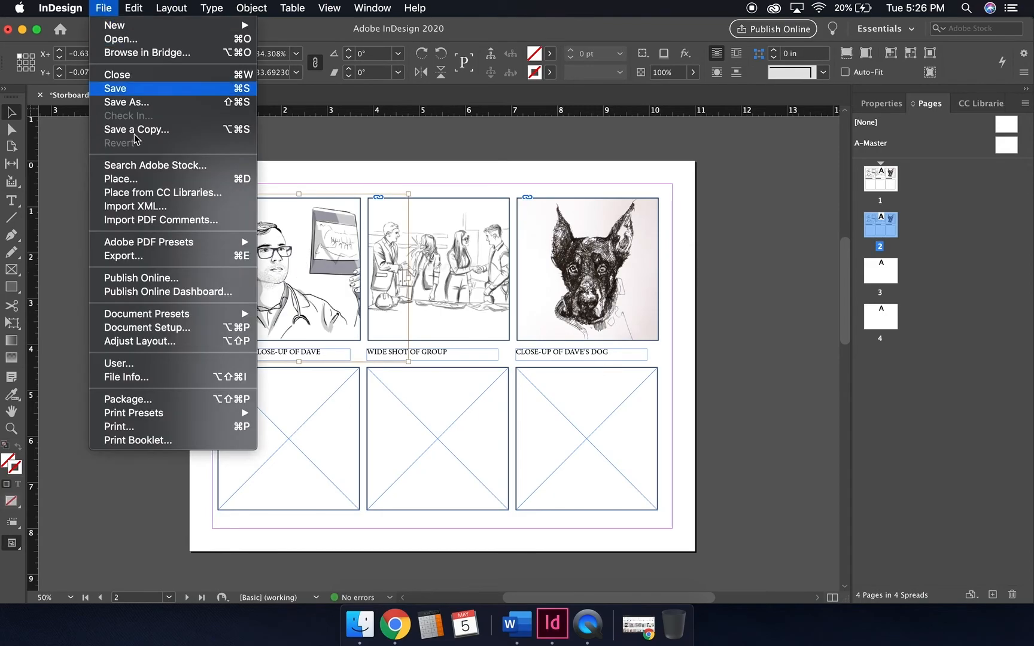
click(156, 184)
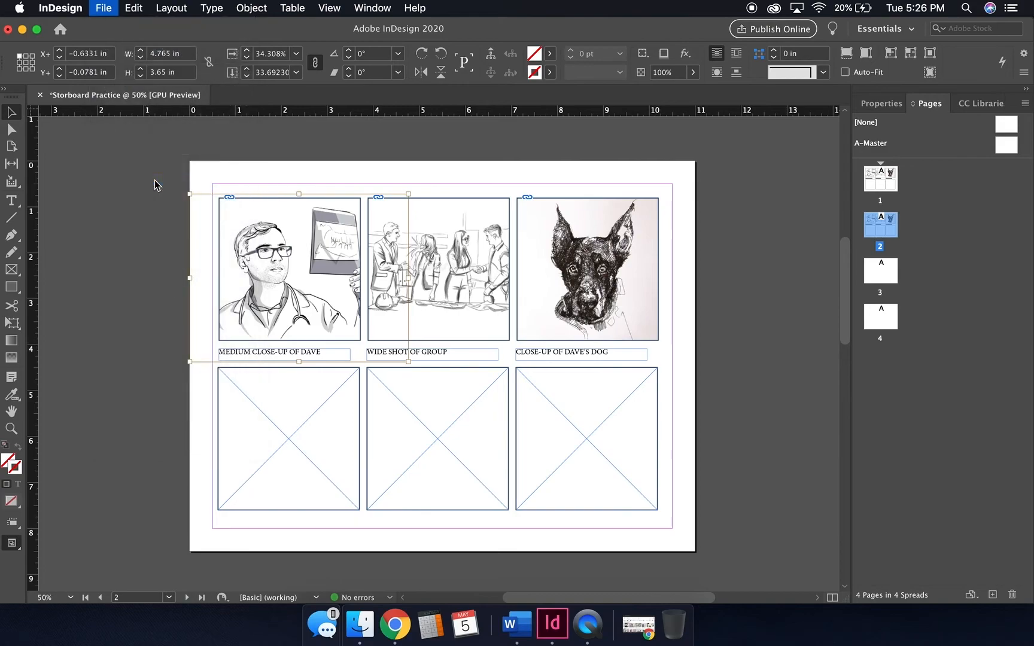
click(424, 142)
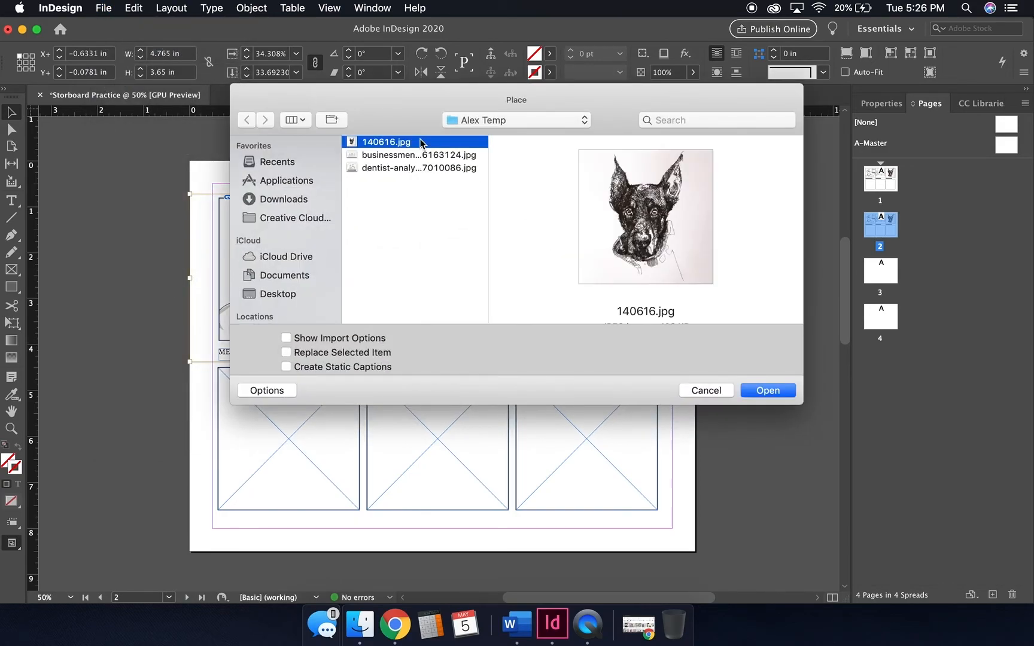
click(286, 352)
click(775, 392)
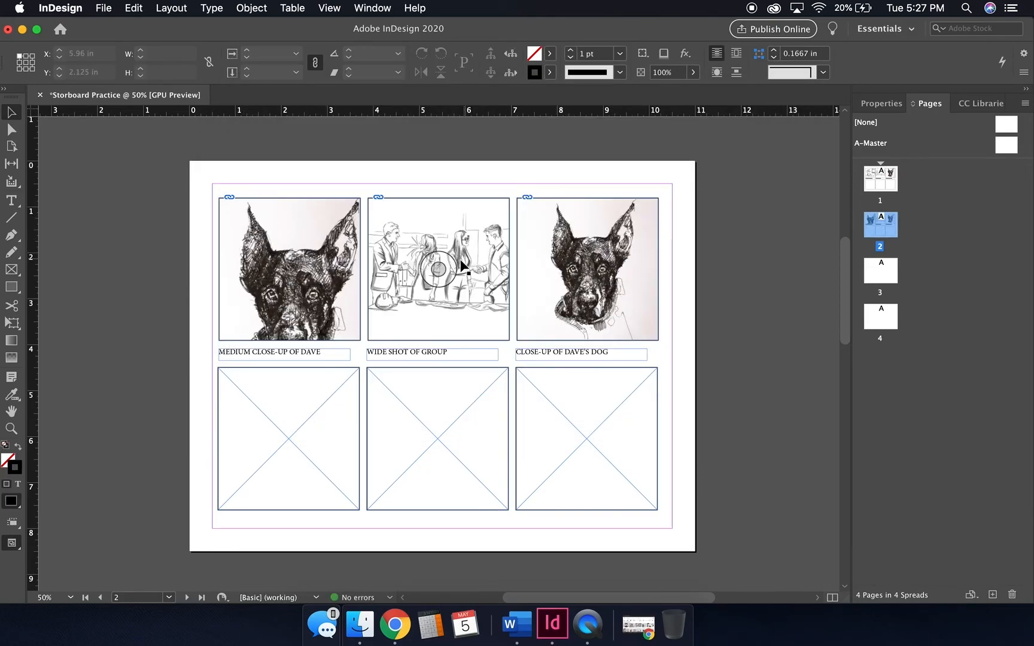
Delete the group picture from the middle frame of the upper row on page 2, keeping the empty frame.
click(439, 267)
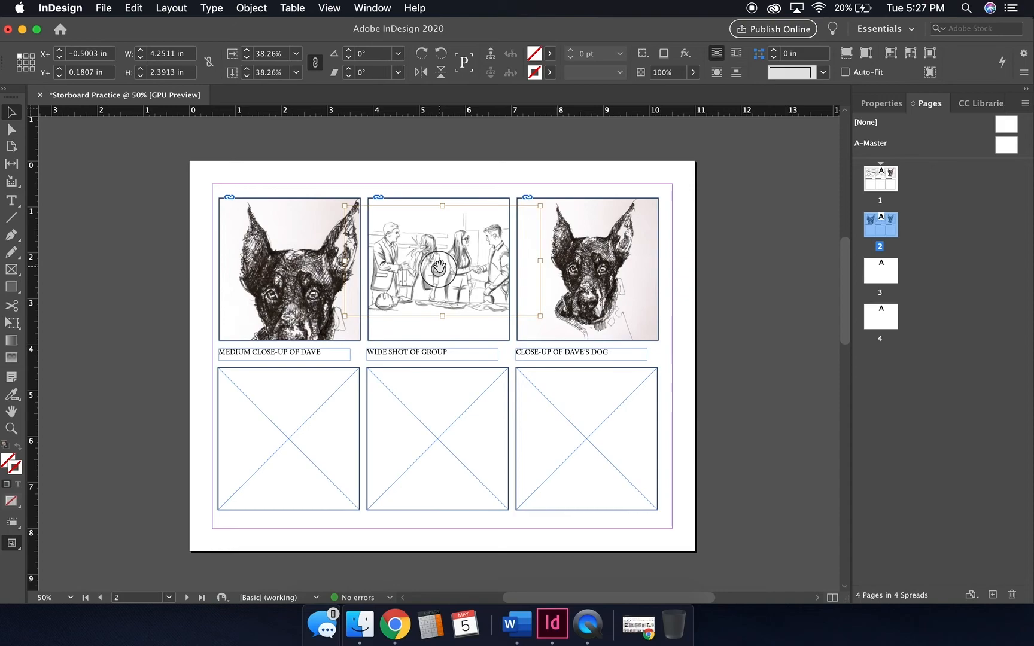
key(Delete)
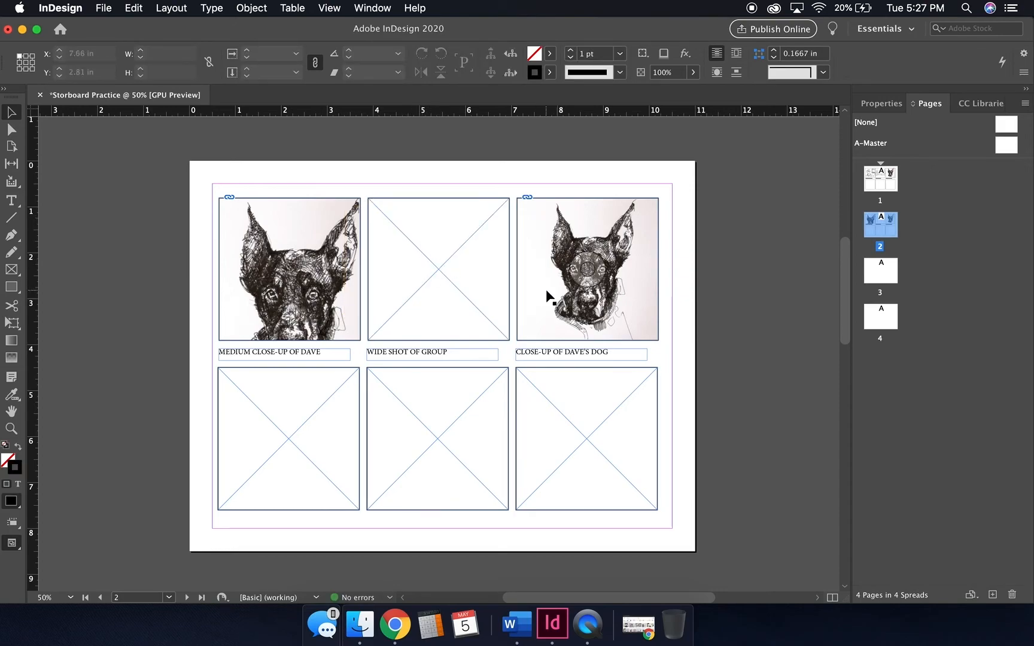
click(547, 293)
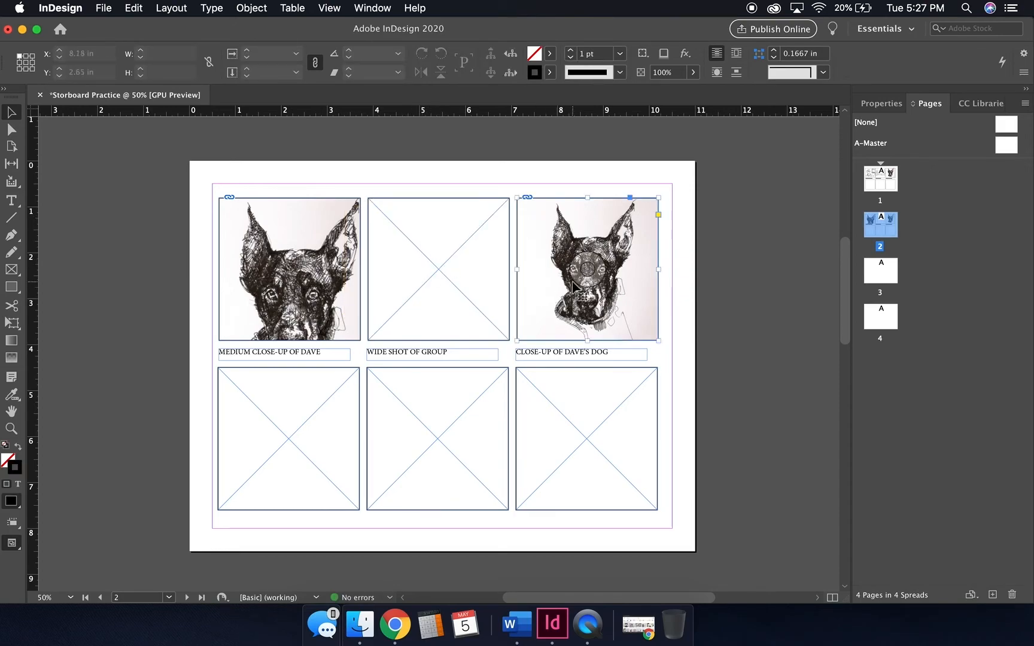
click(284, 353)
click(444, 357)
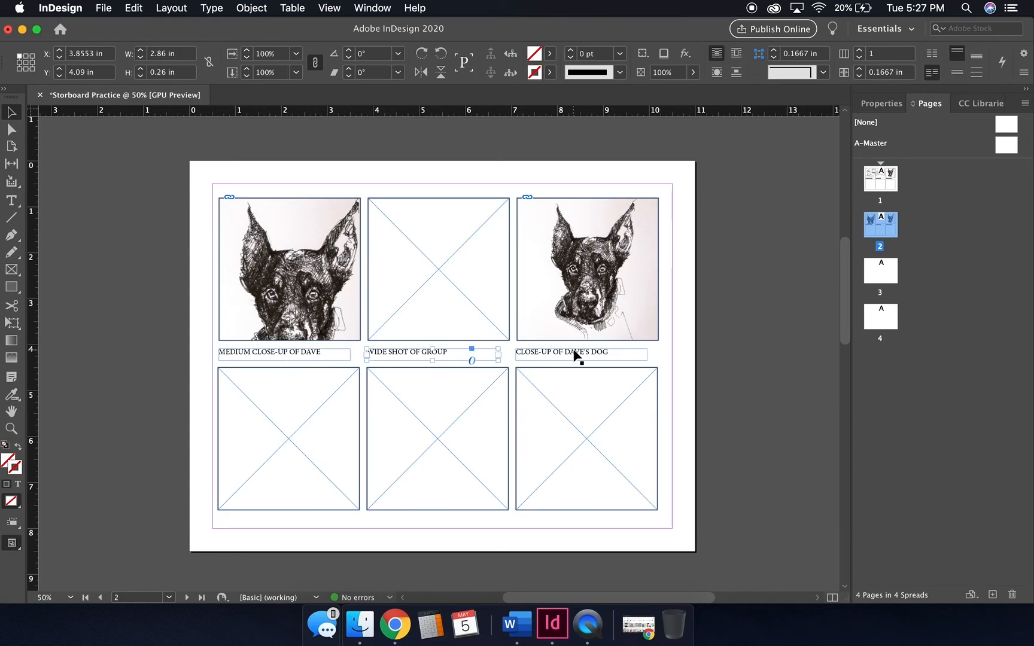
Compare pages 1 and 2, and paste the copied frames and captions in place on page 3.
double_click(890, 183)
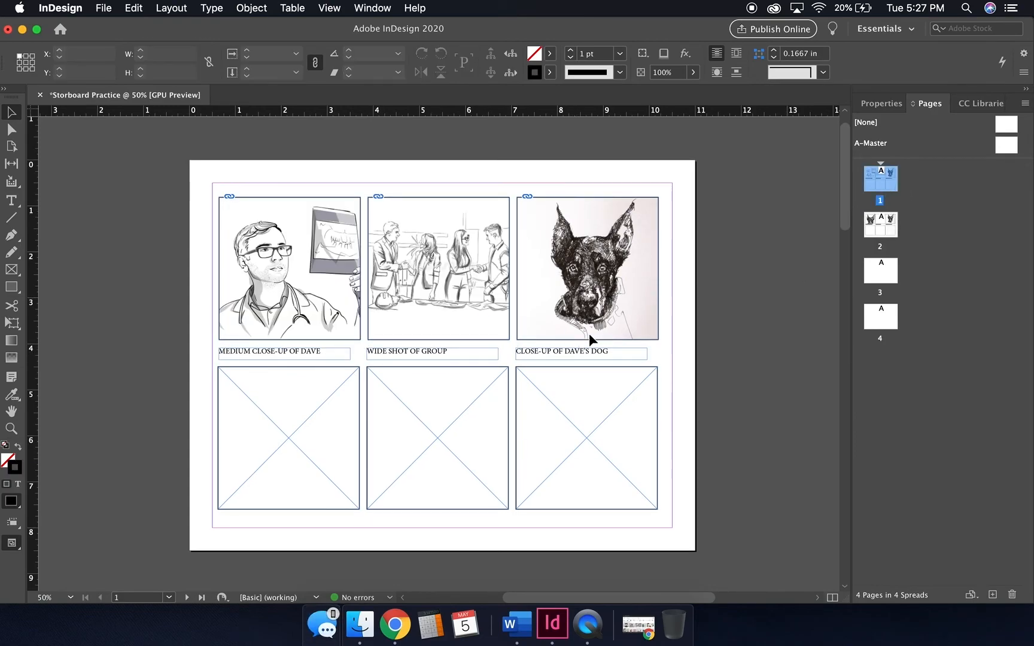
double_click(883, 233)
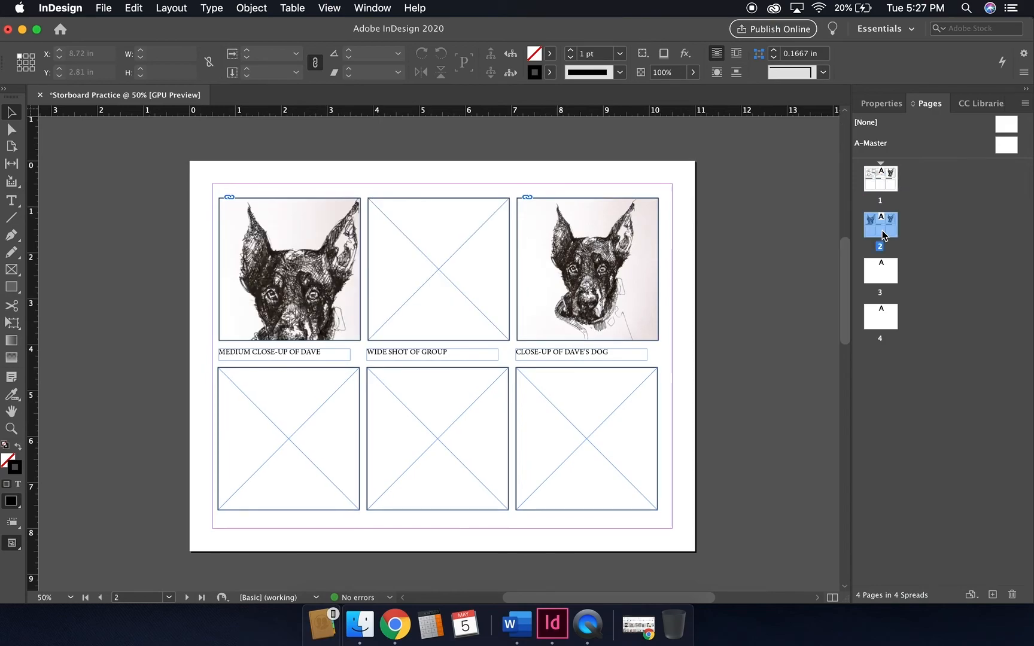
double_click(876, 274)
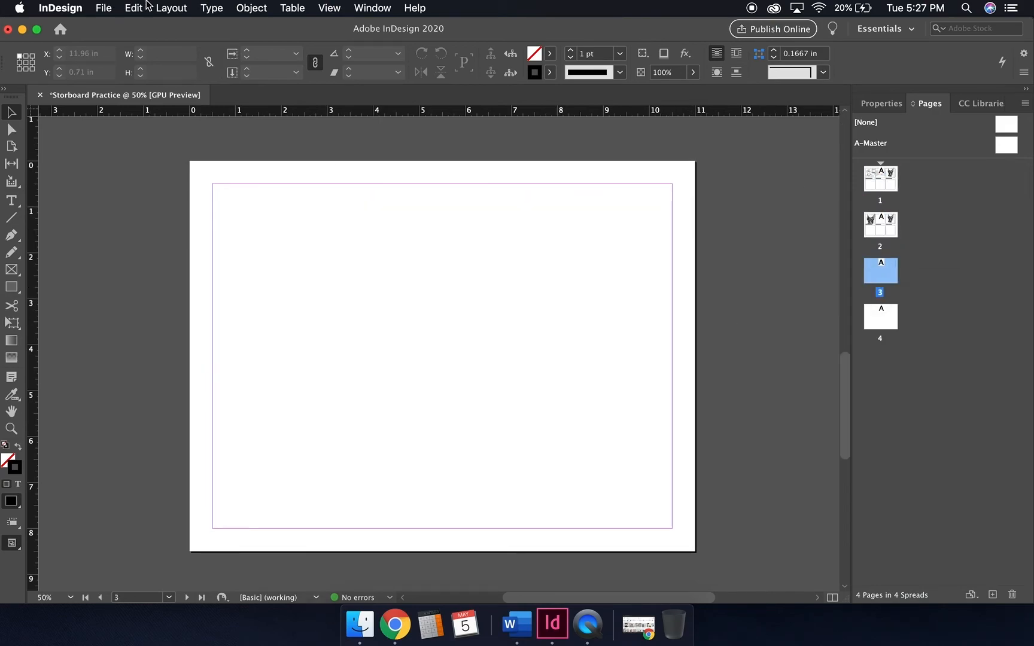
click(146, 8)
click(180, 133)
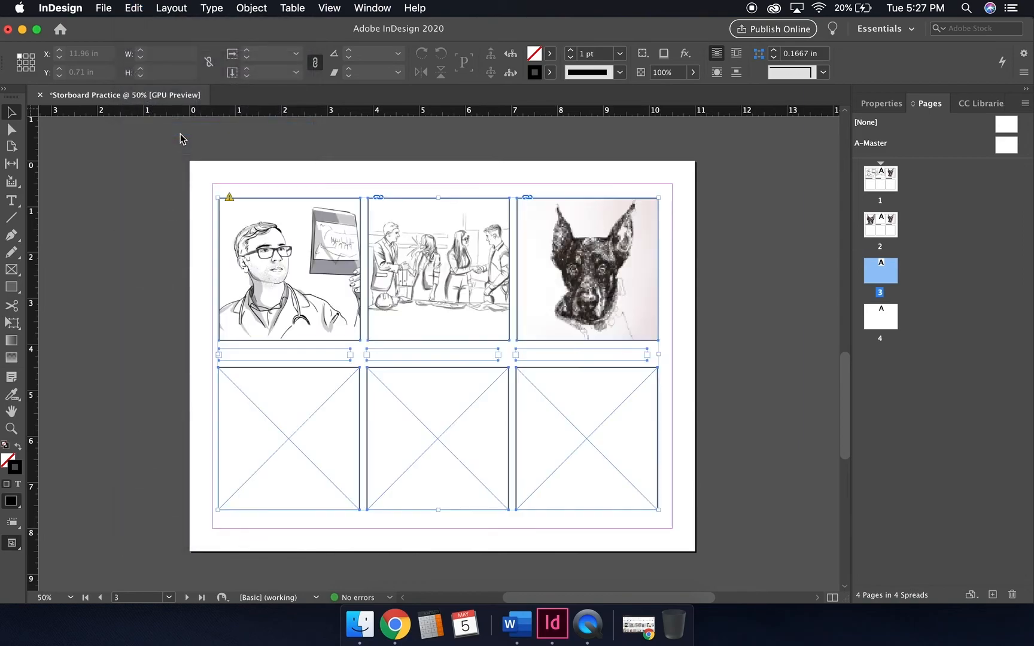
Paste the copied frames and captions on page 4 with the regular Paste command.
double_click(888, 317)
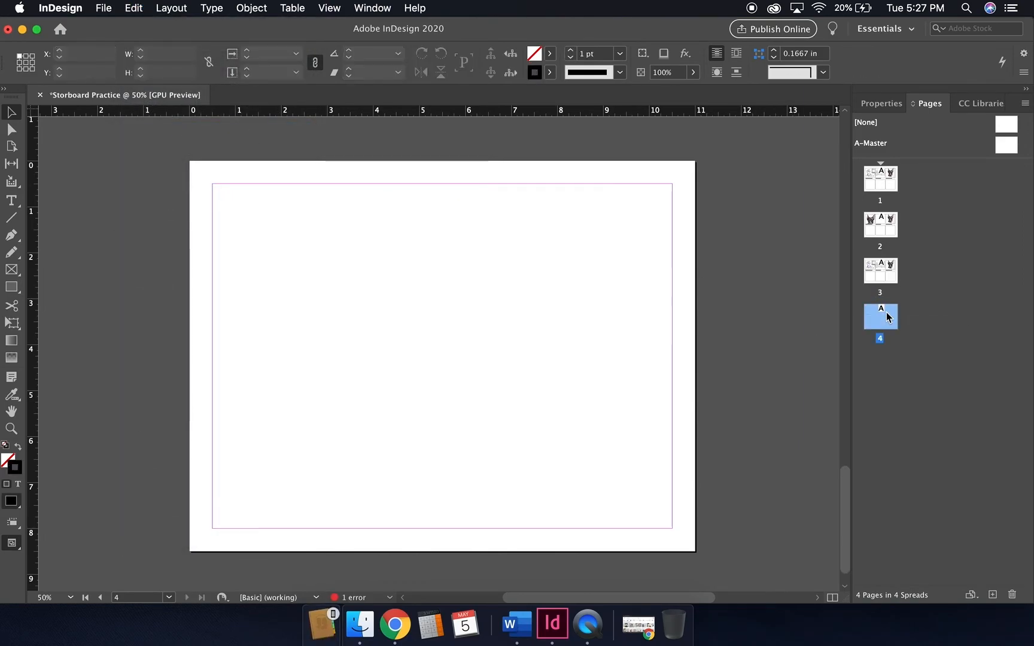
click(134, 7)
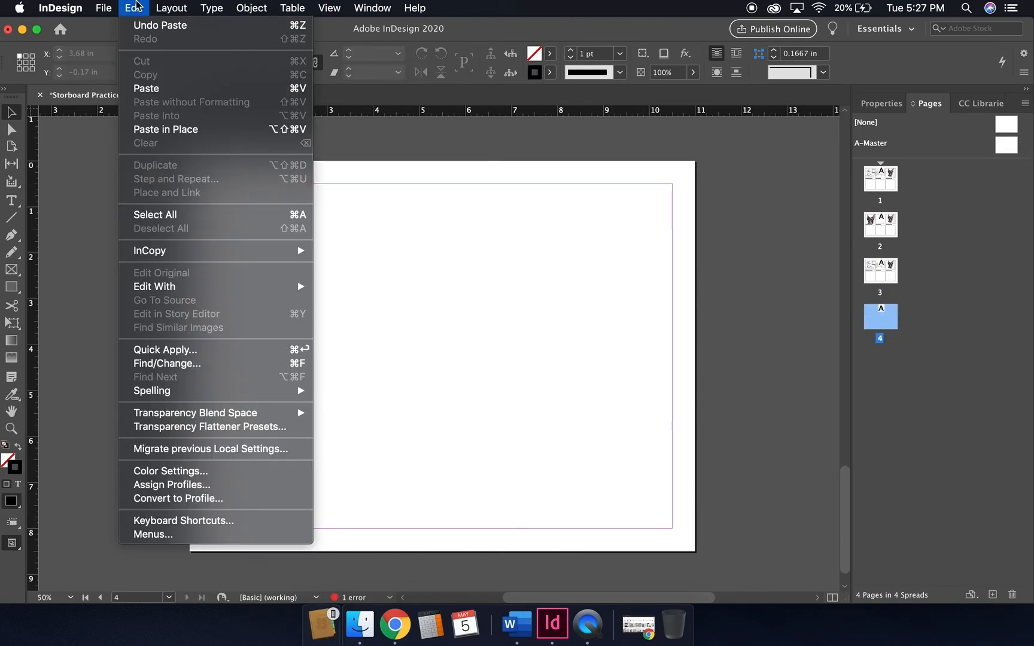
click(158, 90)
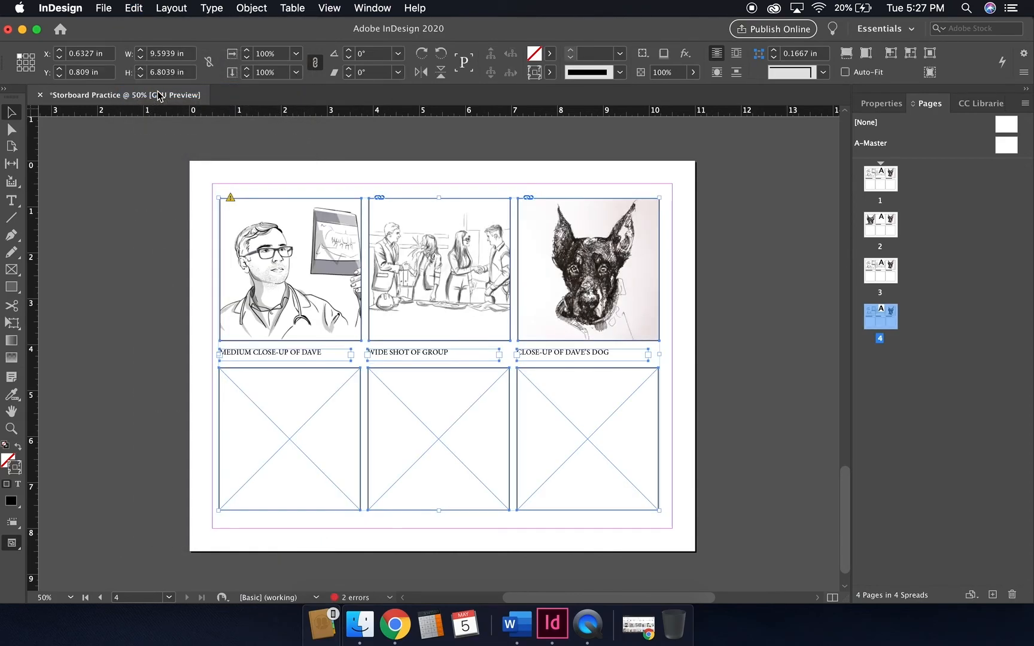
click(132, 8)
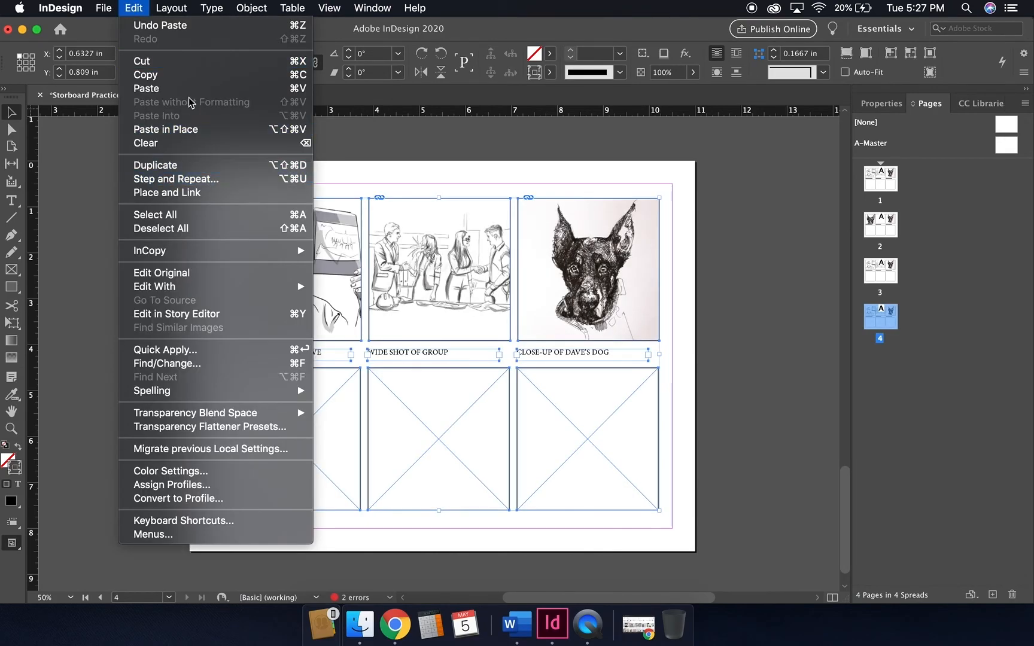
click(73, 232)
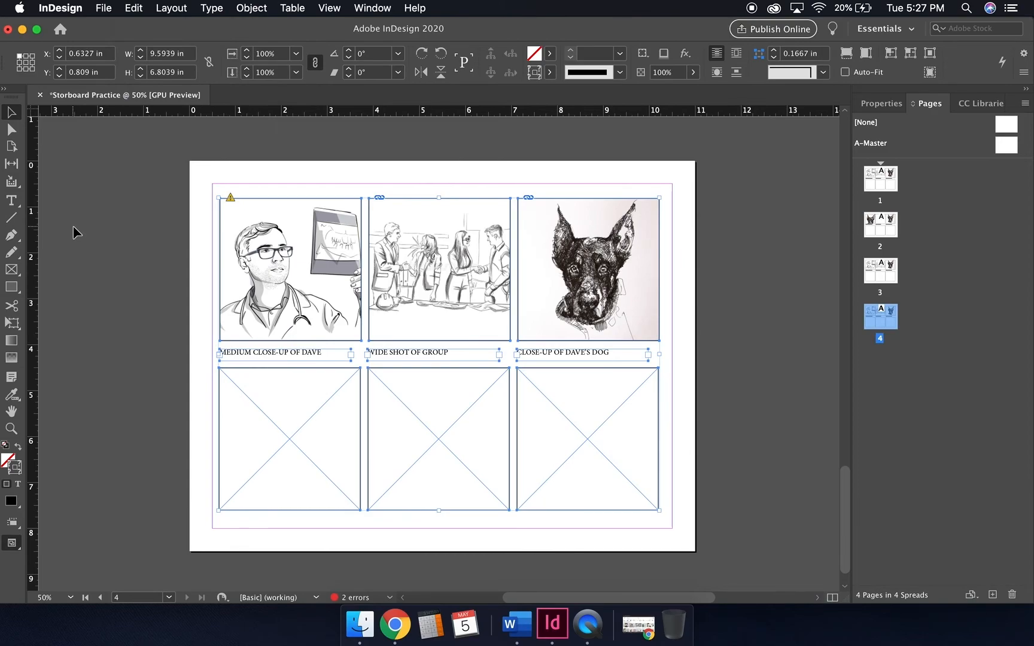
Review pages 3, 1 and 4, and insert one A-Master page after page 4.
double_click(885, 271)
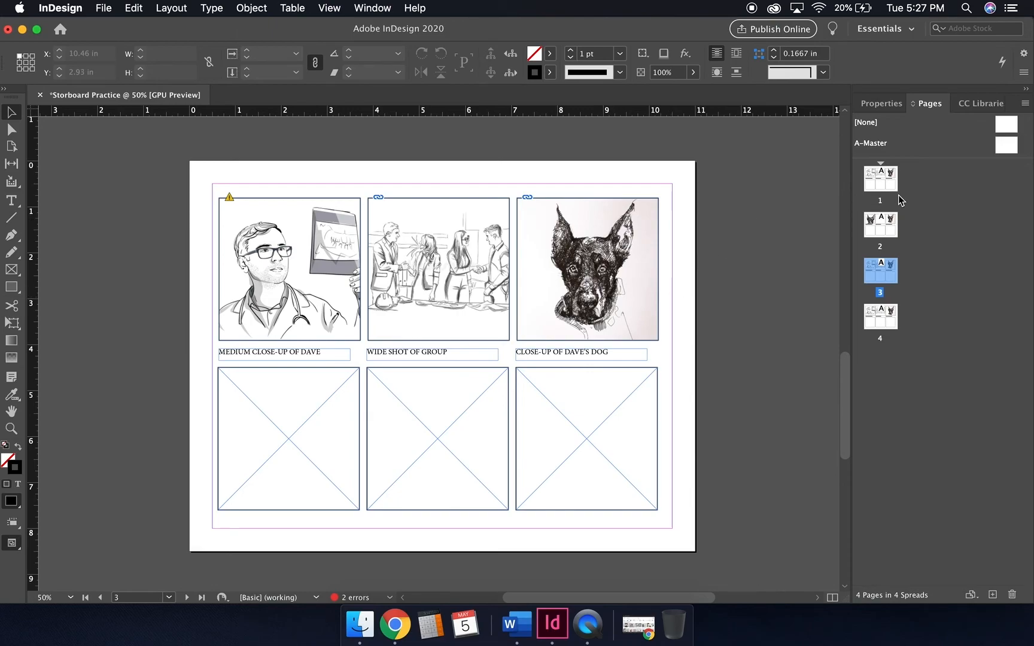
double_click(880, 178)
double_click(895, 318)
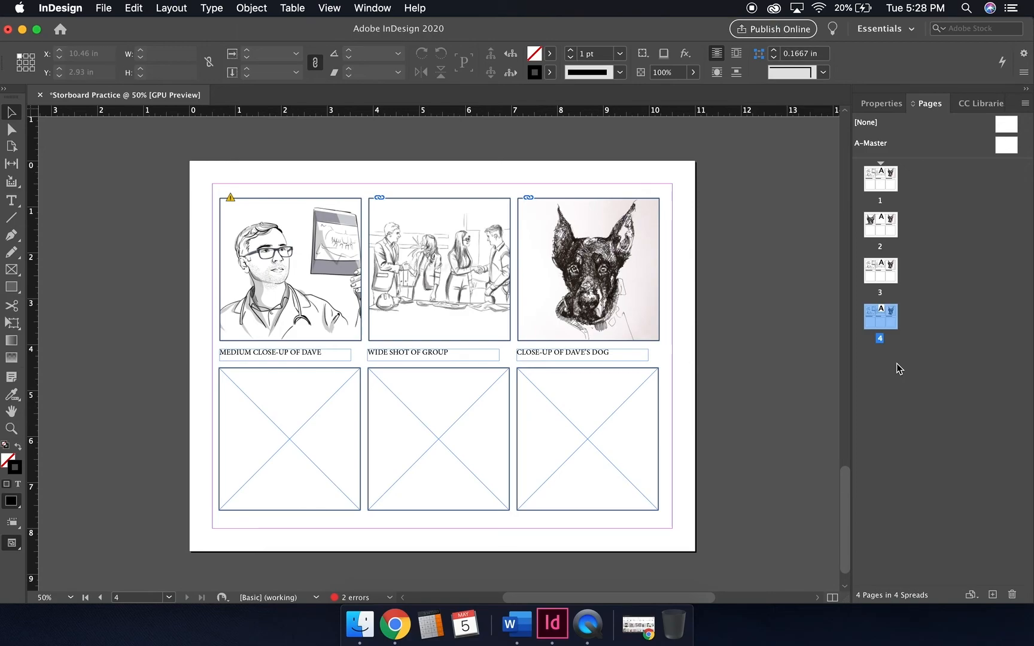
right_click(896, 365)
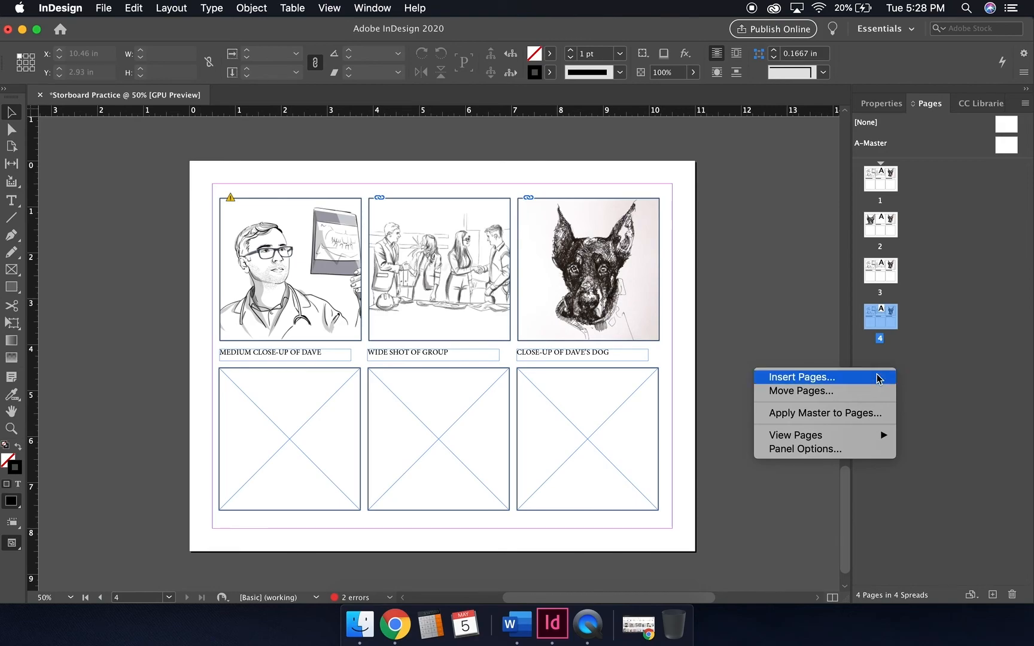
click(877, 378)
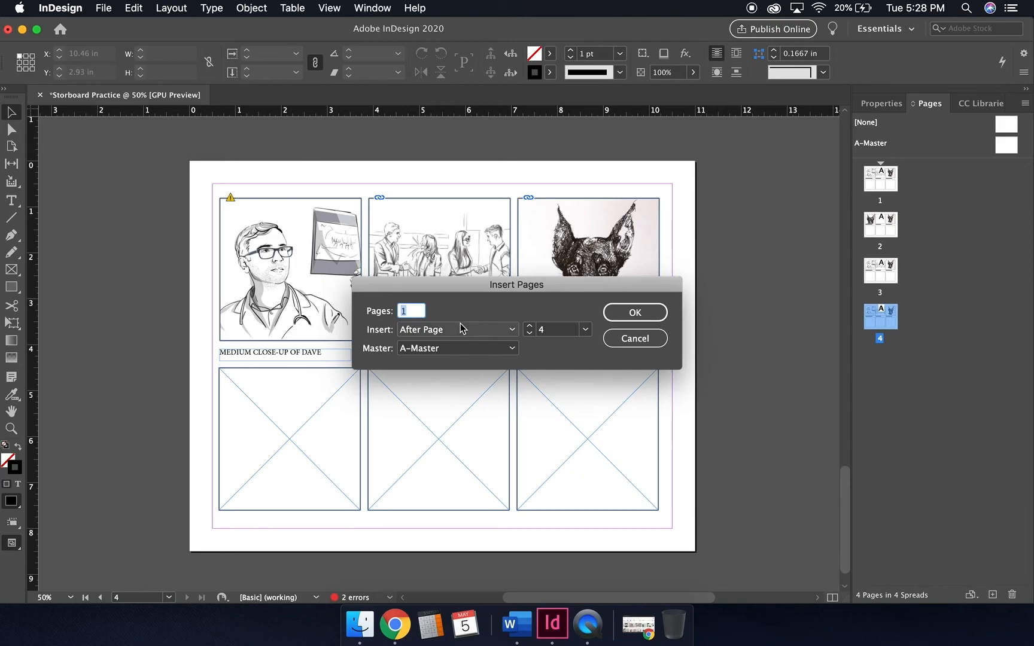
click(631, 310)
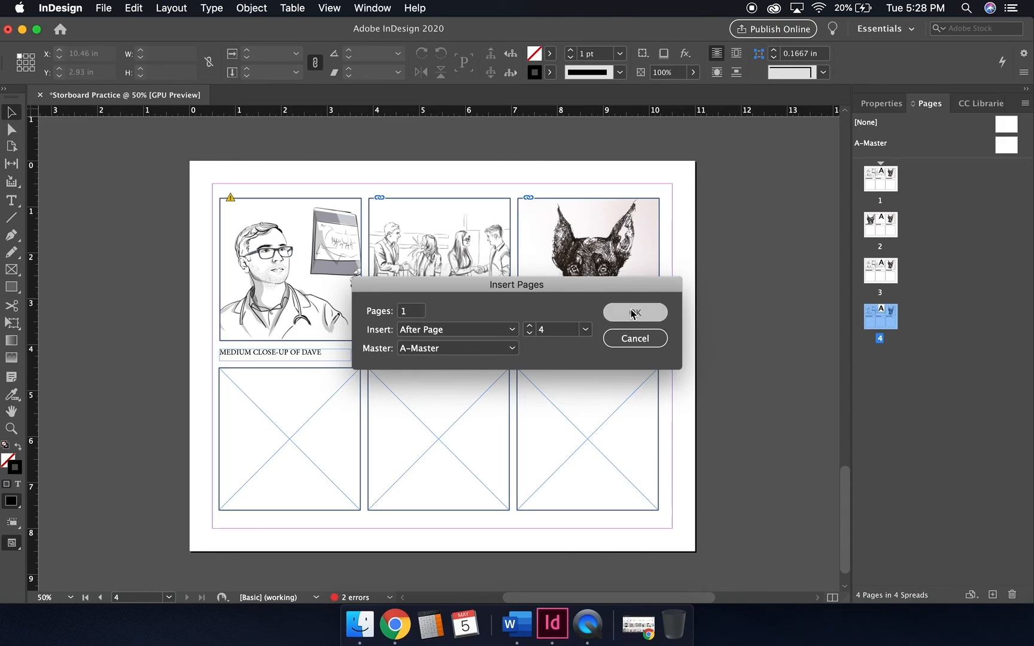
click(891, 405)
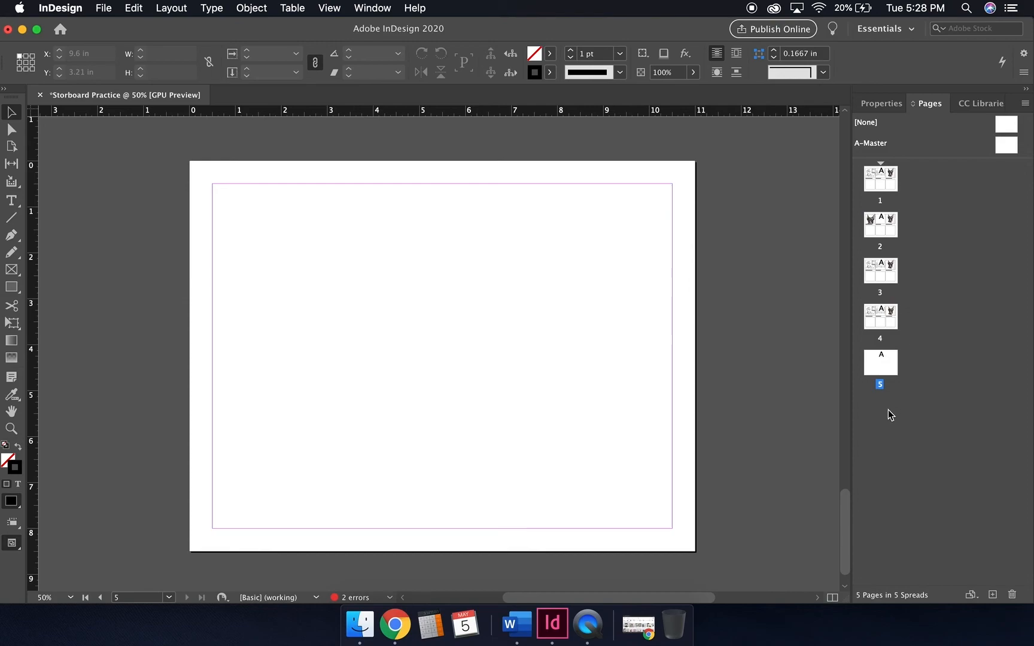
Insert four A-Master pages after page 5.
right_click(883, 420)
click(904, 434)
drag(415, 314, 361, 314)
text(4)
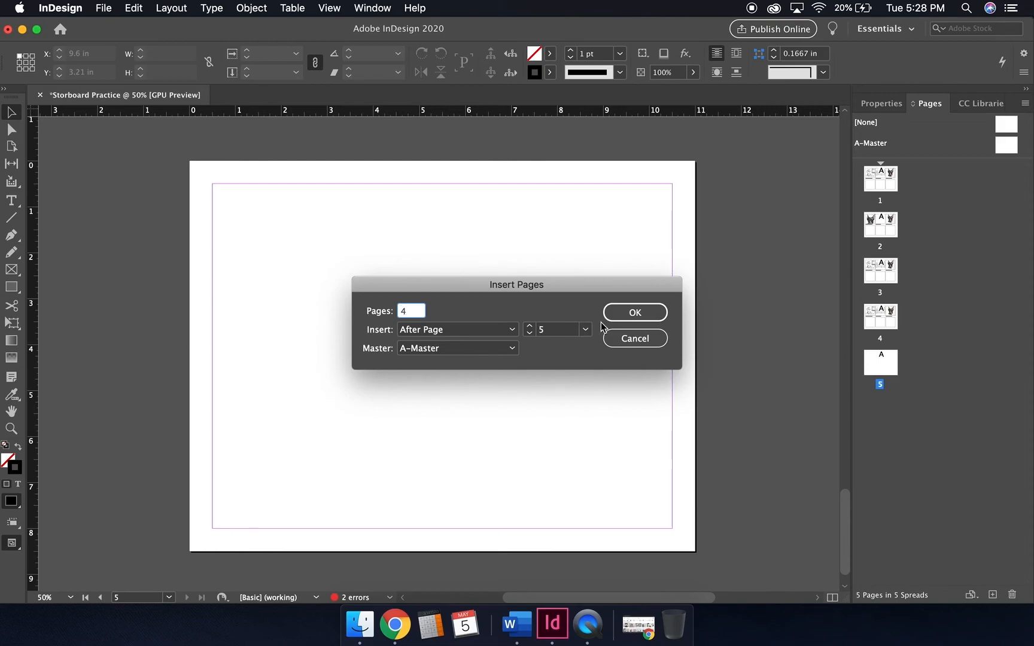
click(618, 316)
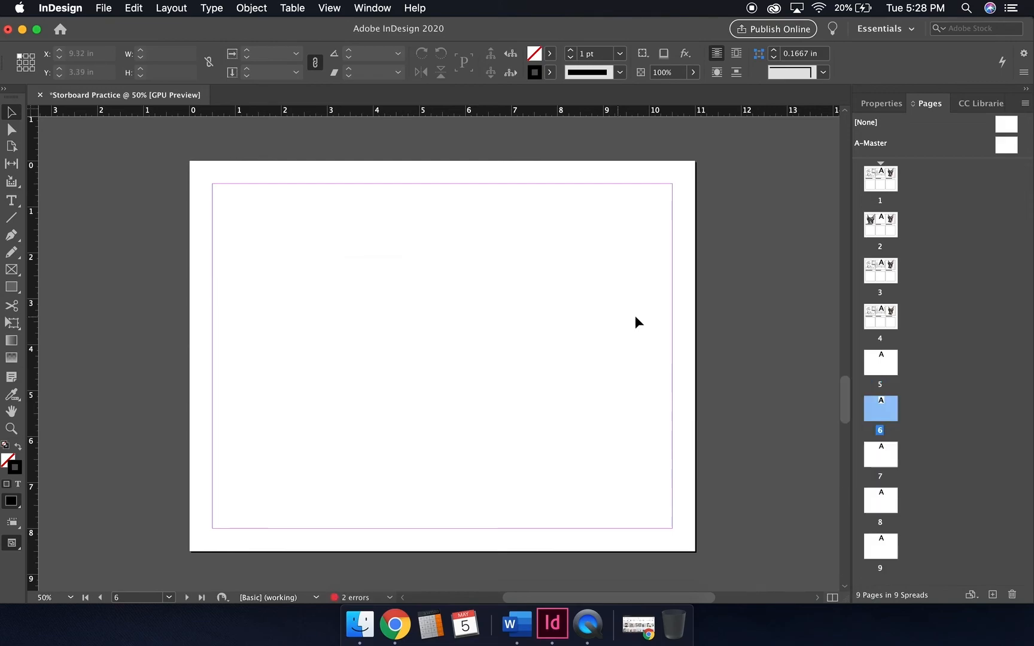
click(932, 418)
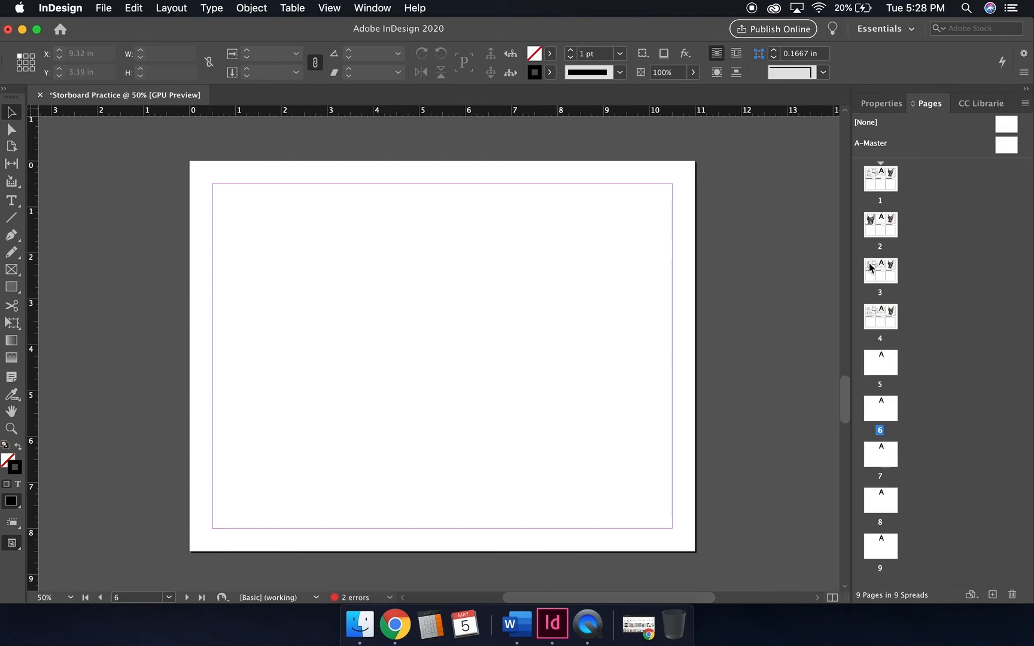
Reorder blank pages by moving page 7 after page 3, page 8 after page 2, and that page after page 1; check pages 1 to 3.
click(893, 456)
drag(893, 456, 887, 299)
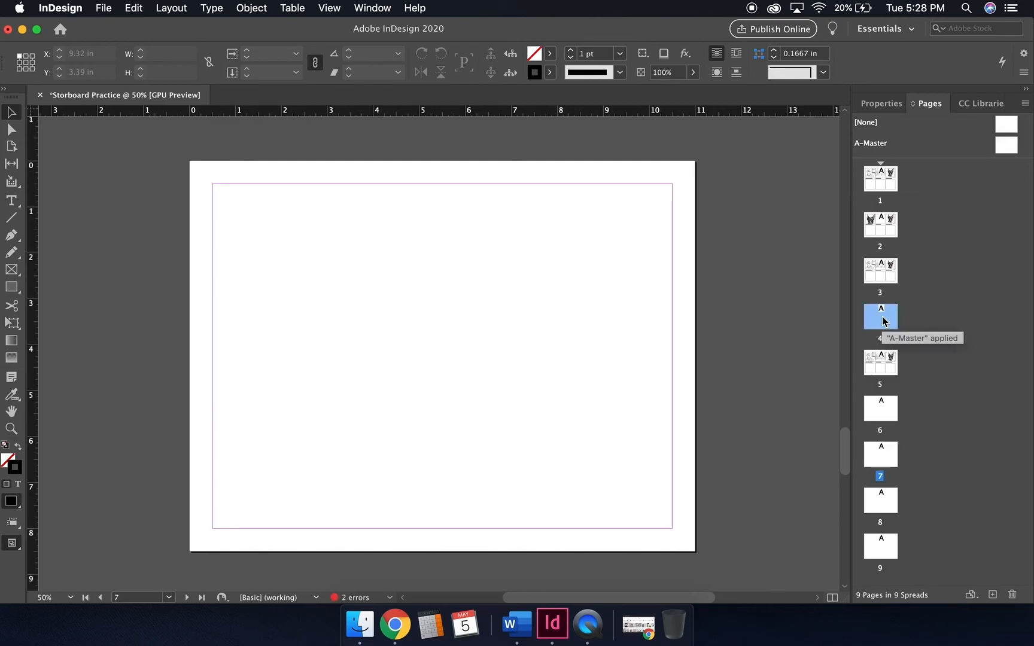
drag(877, 500, 883, 221)
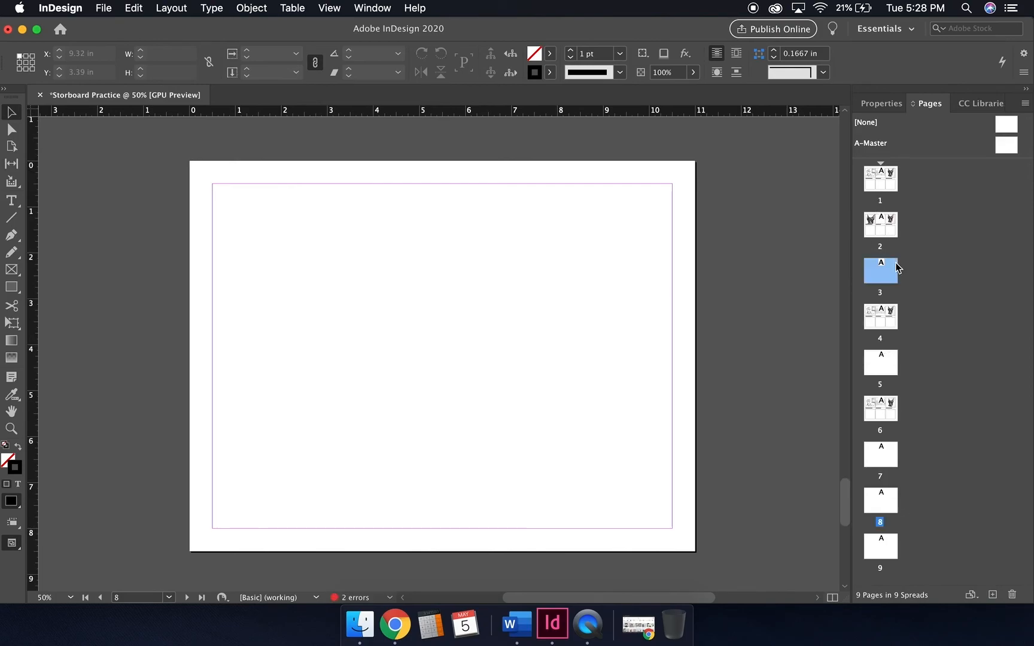
drag(887, 270, 882, 185)
double_click(879, 189)
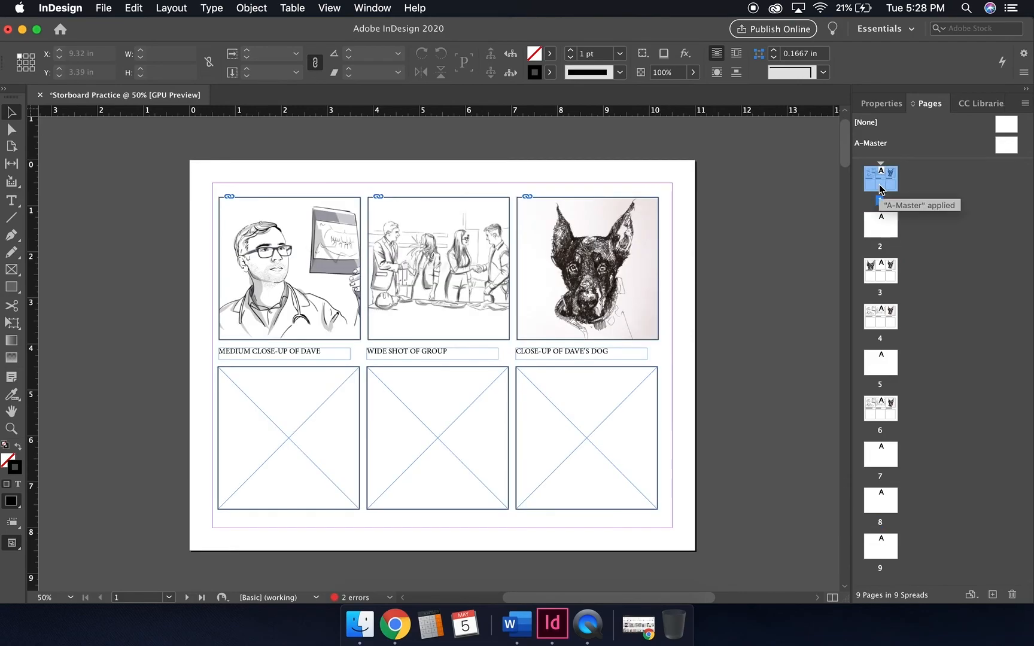
double_click(880, 237)
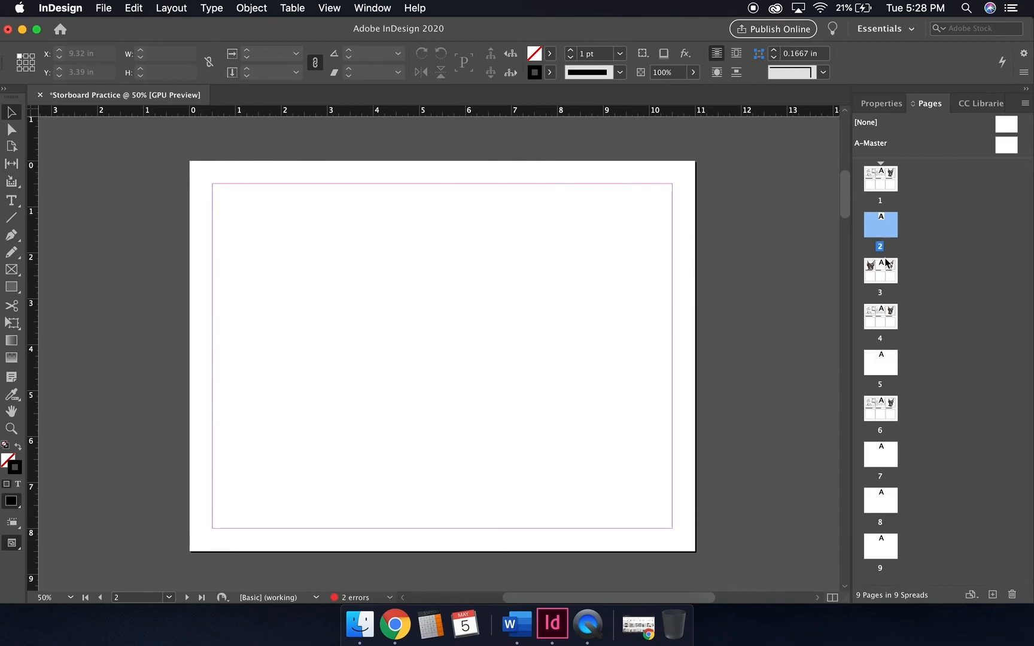
double_click(884, 284)
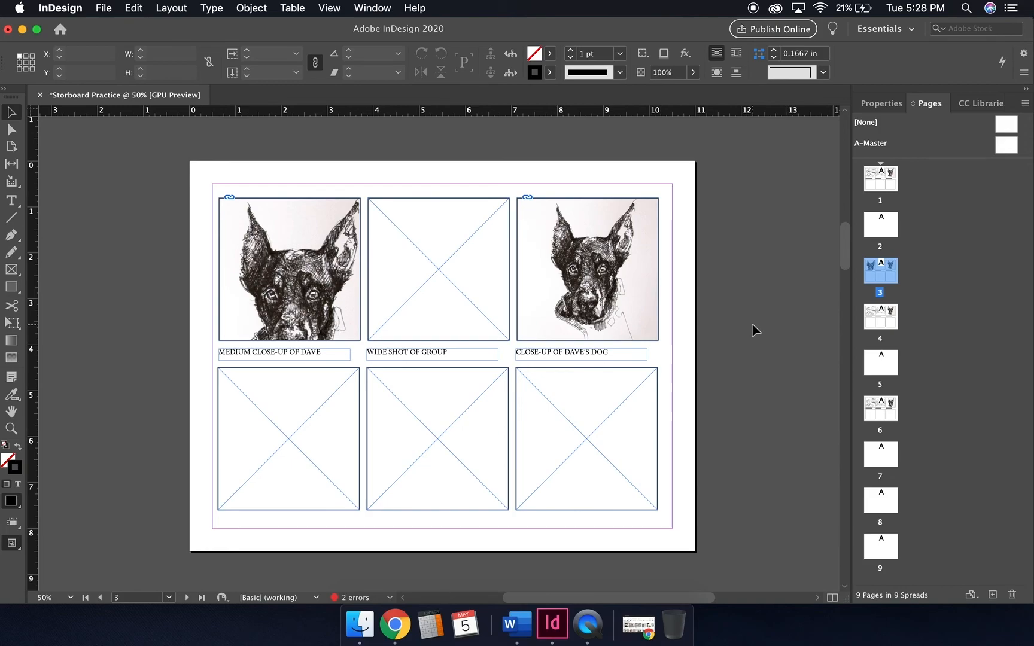
double_click(889, 177)
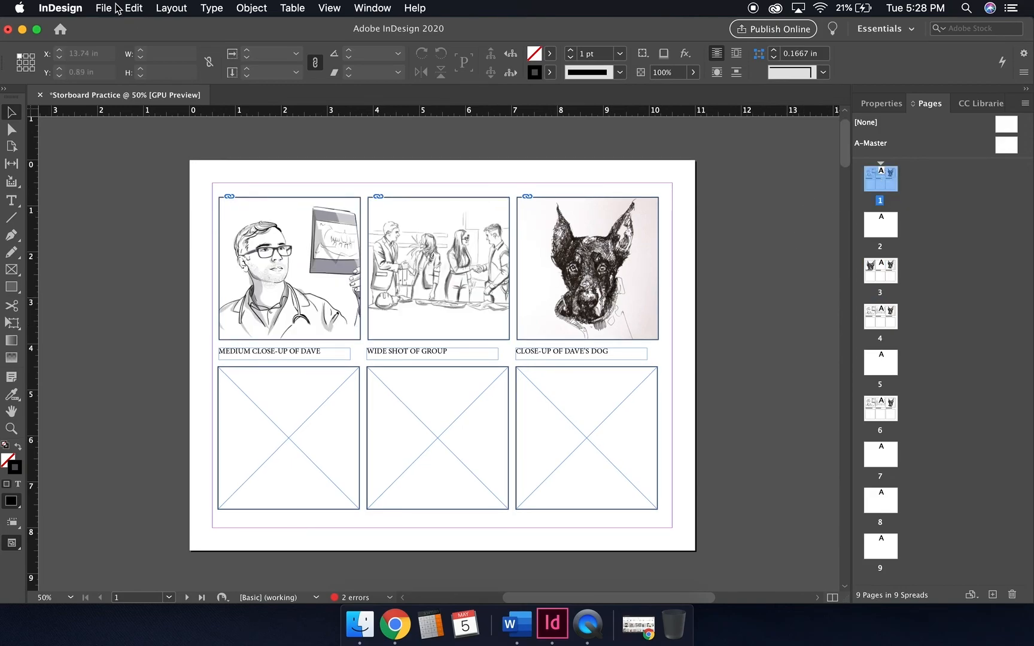
click(96, 7)
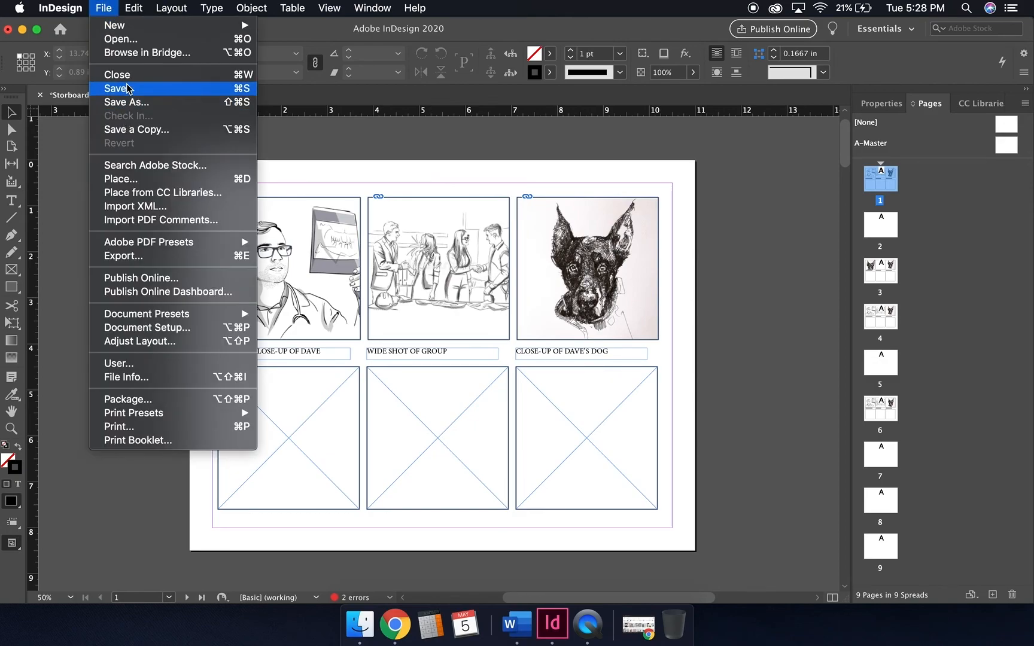
click(127, 89)
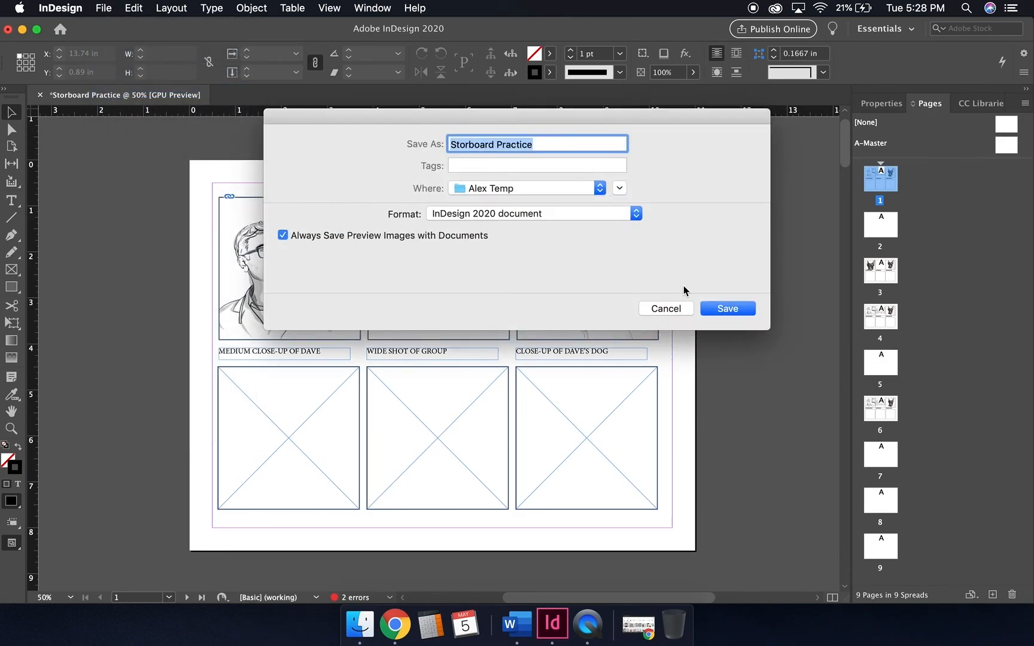
click(666, 308)
Save the document as Storboard Practice in InDesign 2020 document format.
click(103, 8)
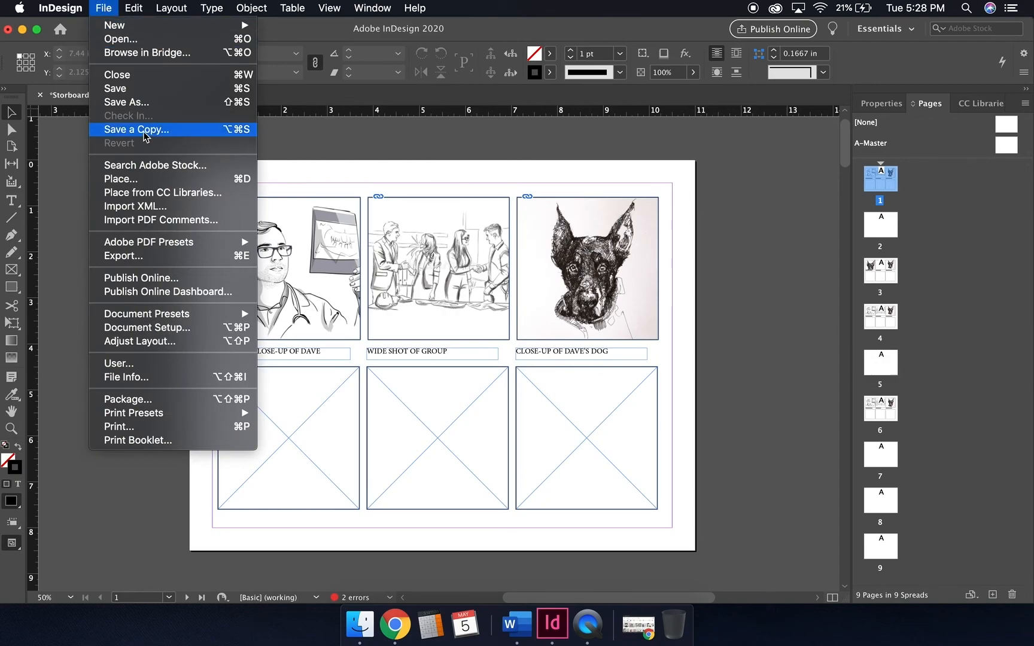
click(143, 94)
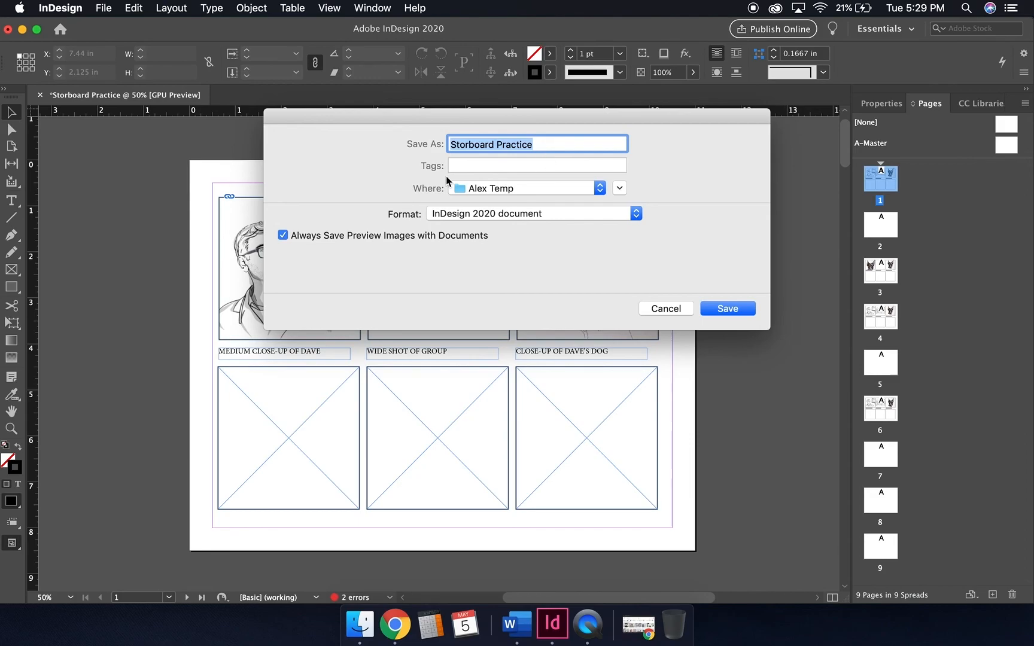
click(722, 308)
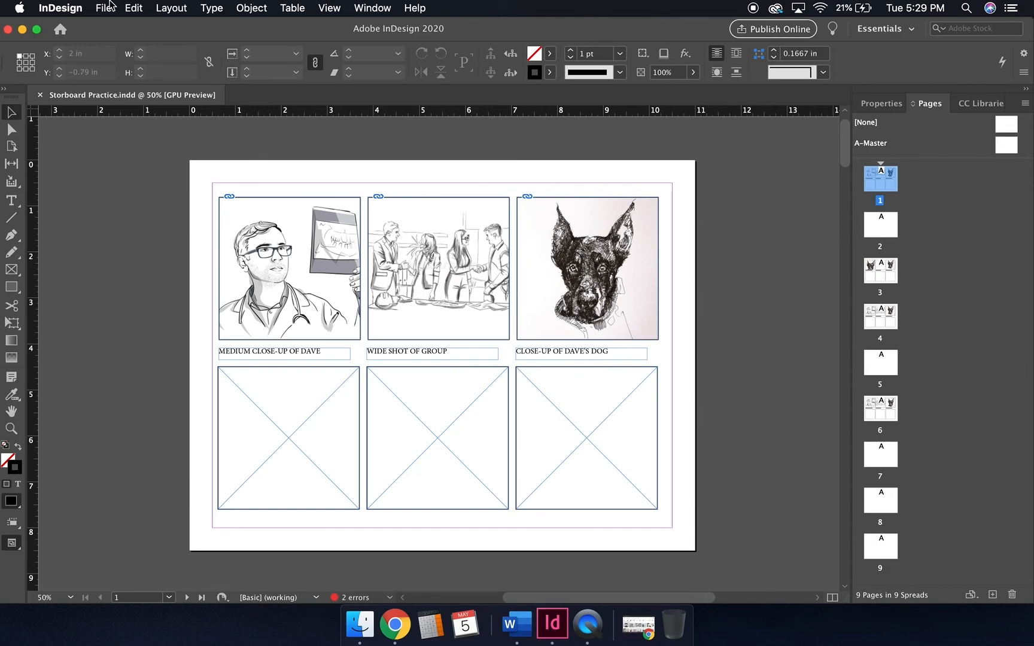
Start exporting the document in Adobe PDF (Print) format under the file name Storboard Practice.
click(108, 6)
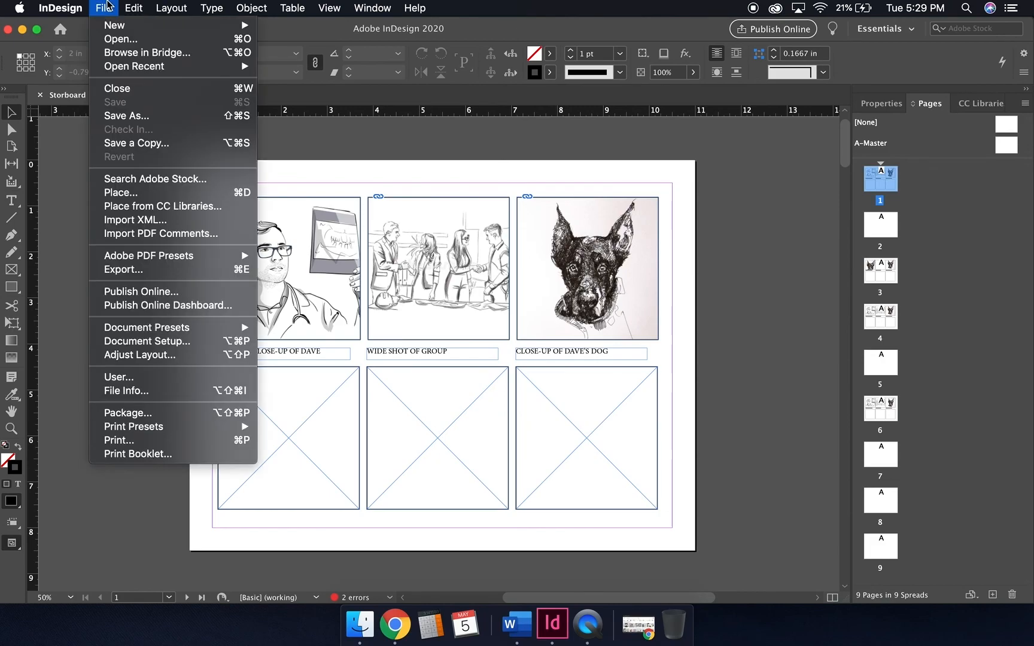
mouse_move(165, 261)
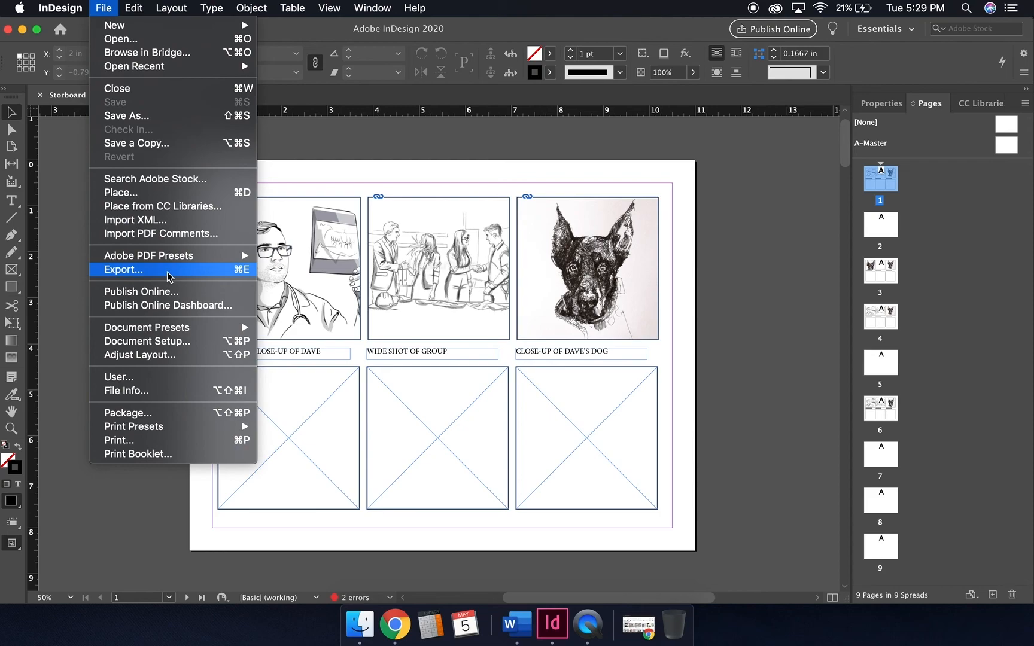
click(169, 275)
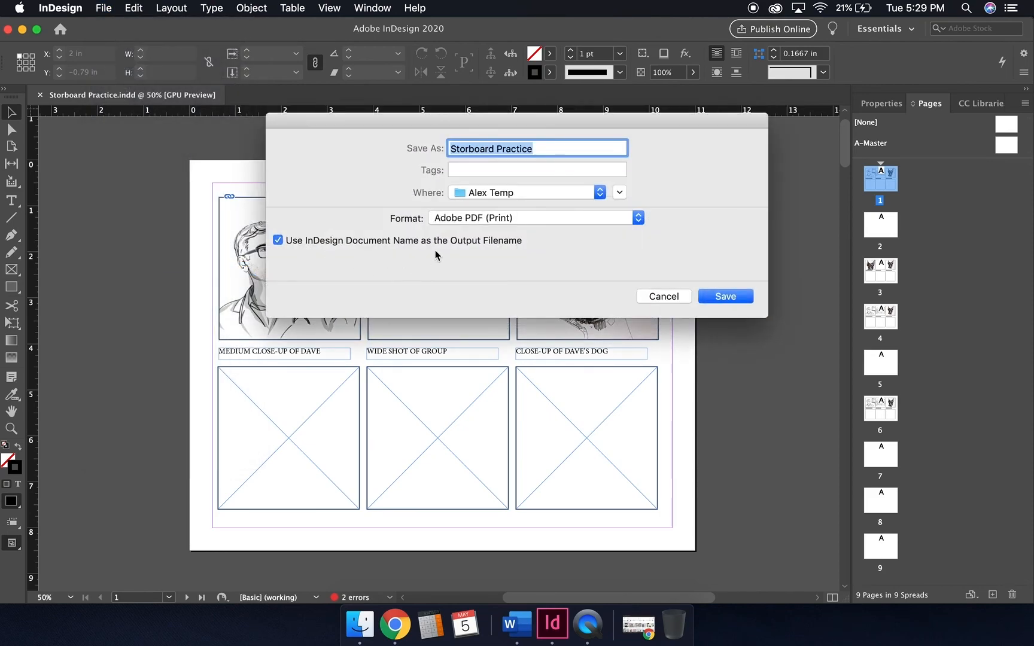
click(510, 219)
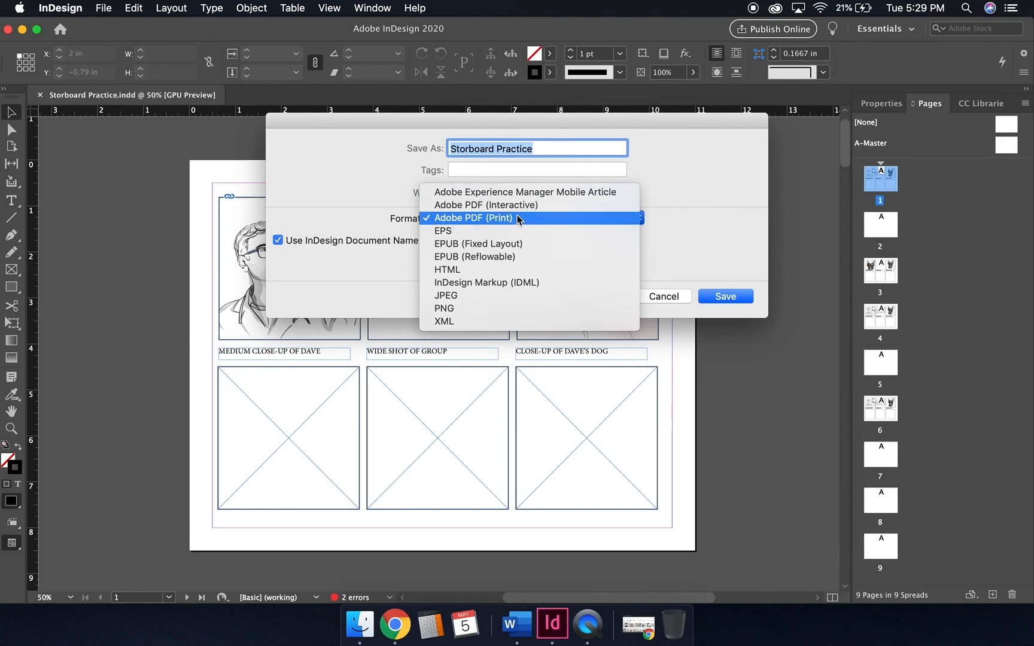
click(518, 219)
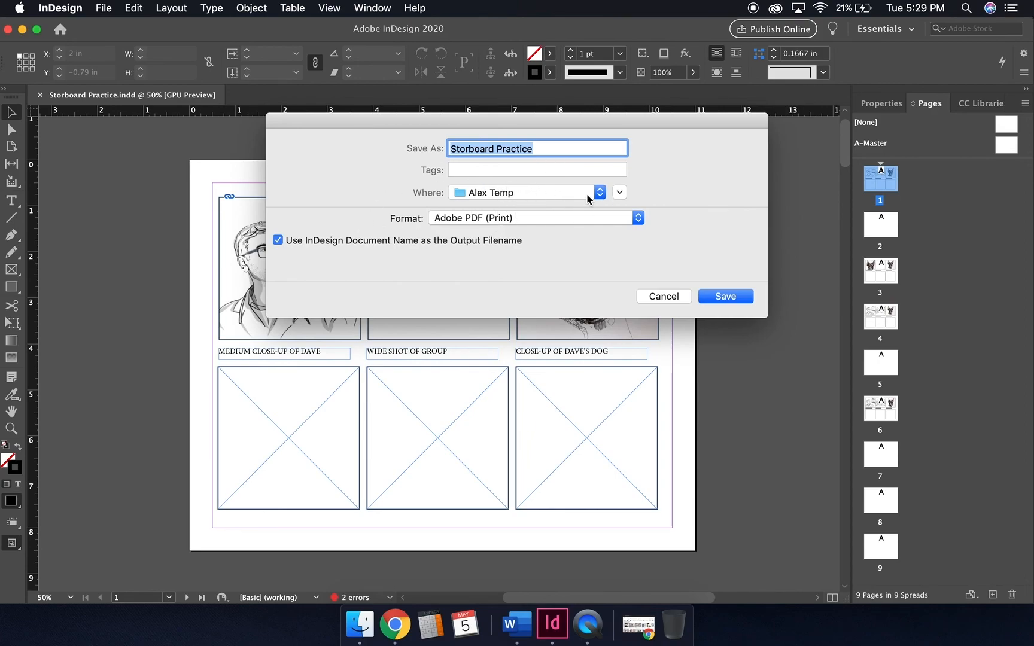
click(725, 297)
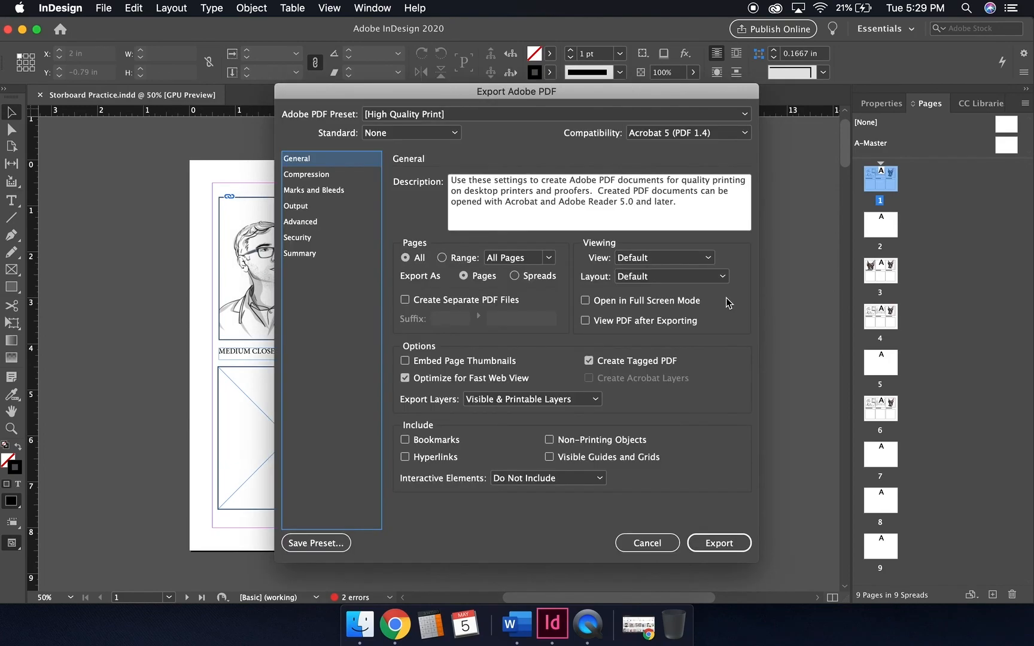
Check the compression and the marks and bleeds settings, then export all pages with the High Quality Print preset despite the link problems.
click(307, 174)
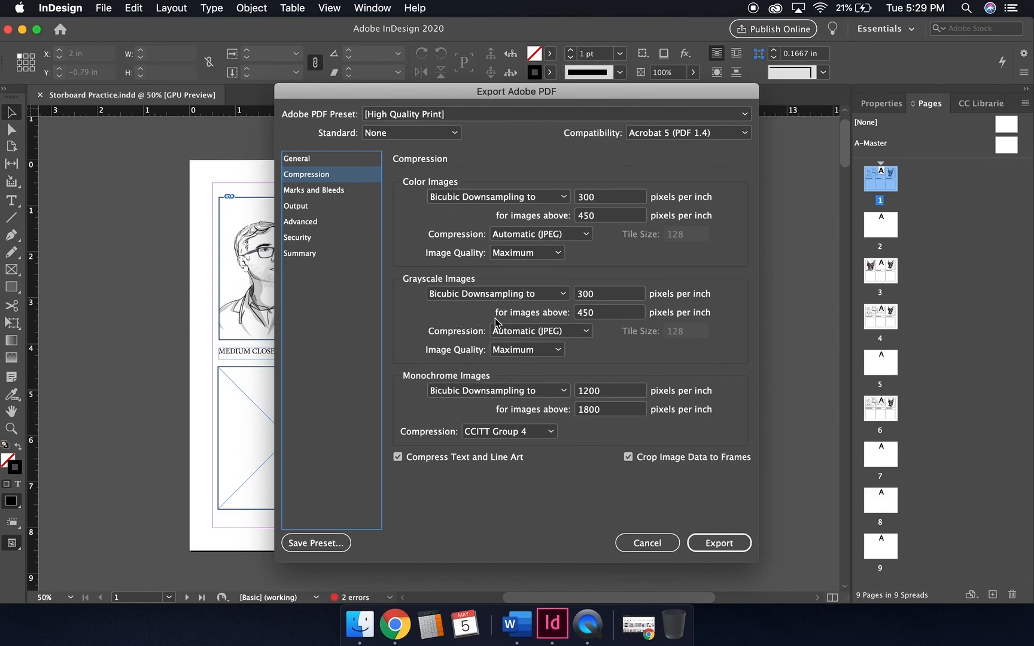
click(335, 195)
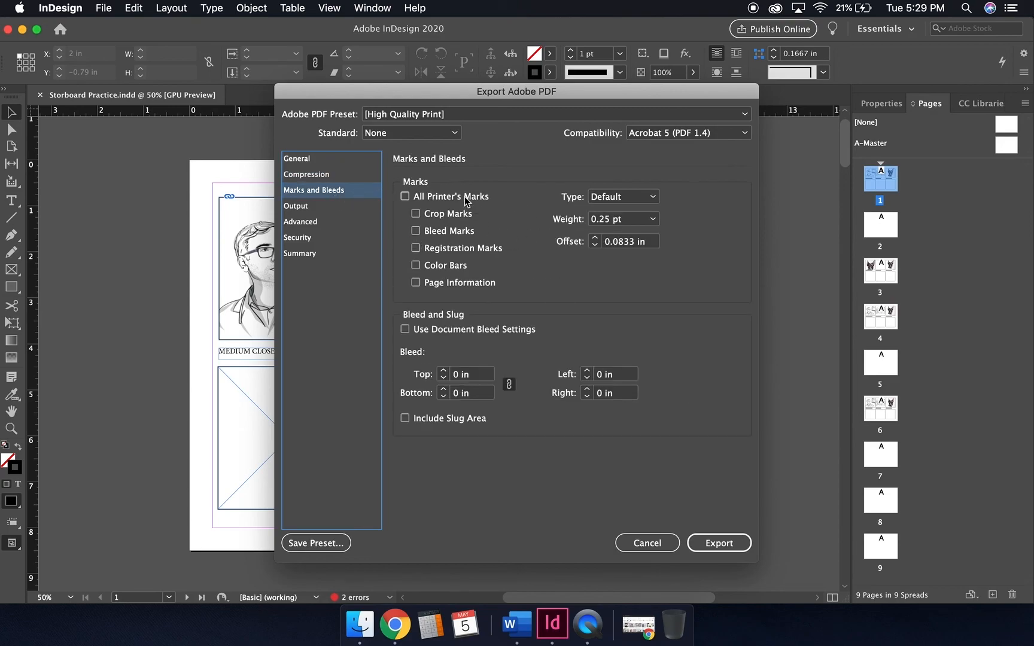
click(328, 159)
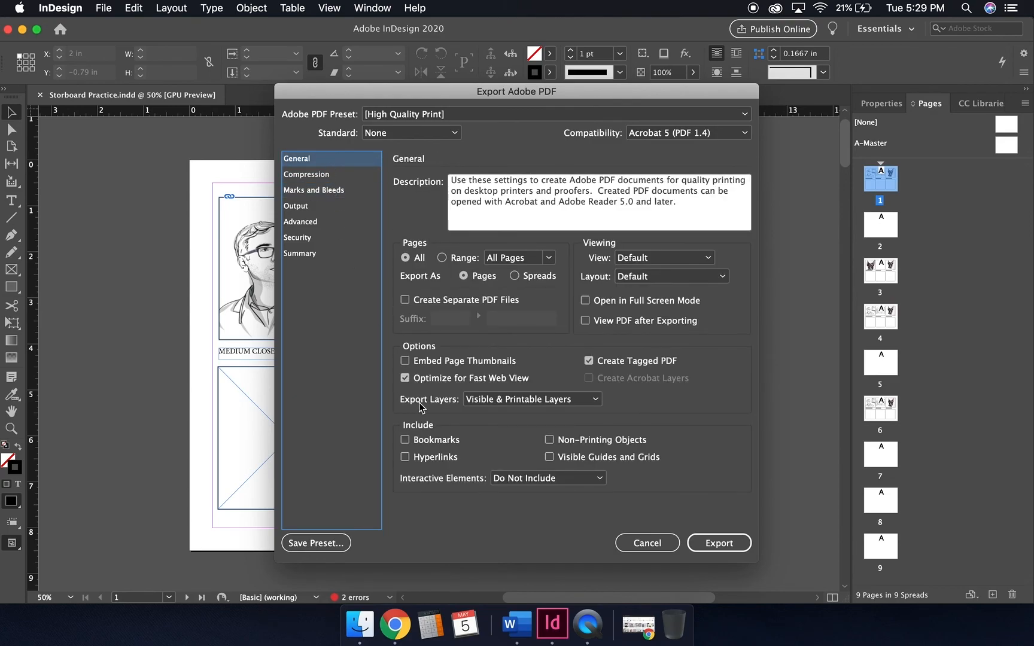
click(722, 546)
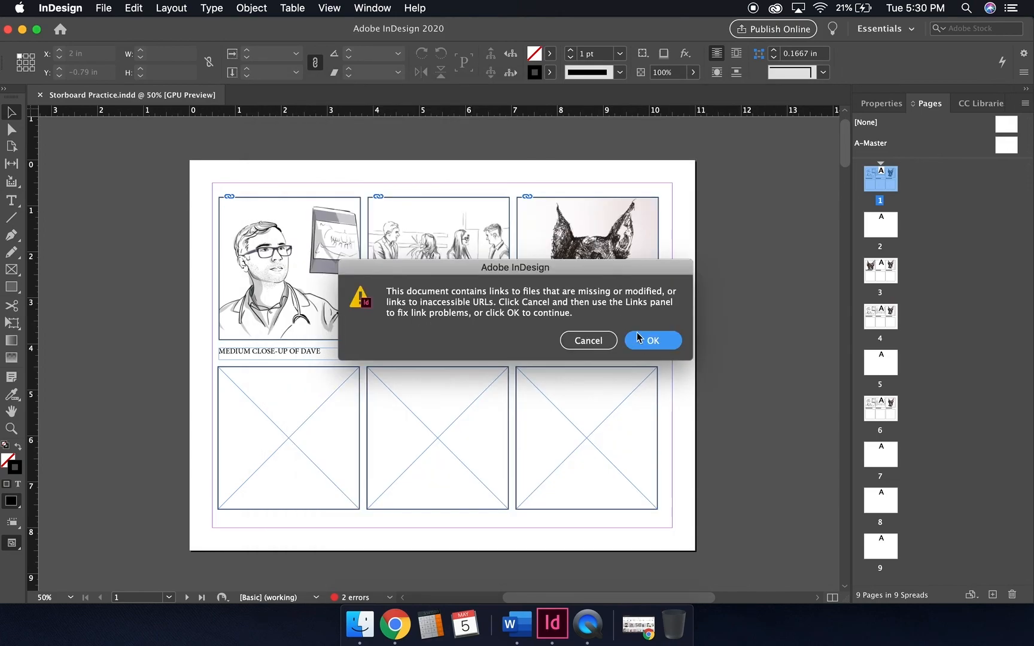
click(652, 339)
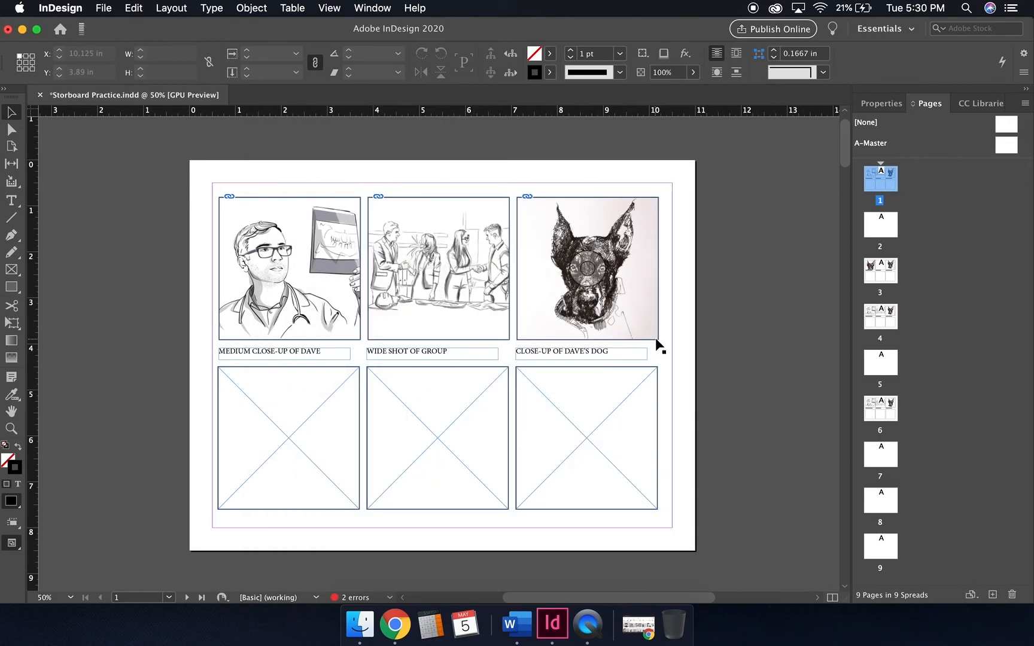
Switch to Finder and open the exported Storboard Practice.pdf from the project folder inside Creative Cloud Files.
click(360, 624)
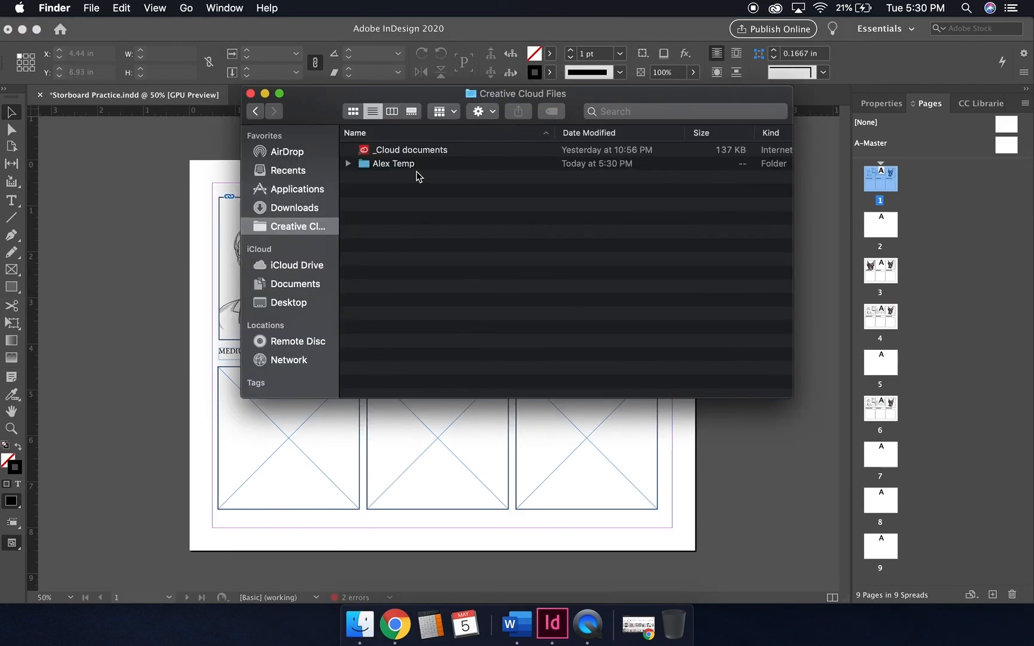
click(410, 165)
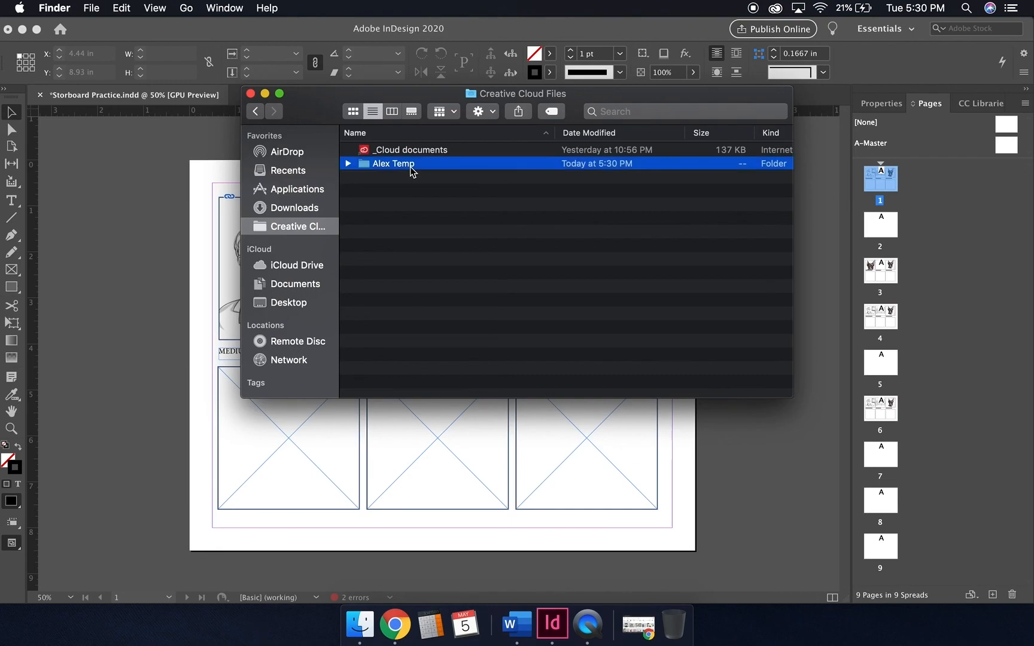
double_click(410, 169)
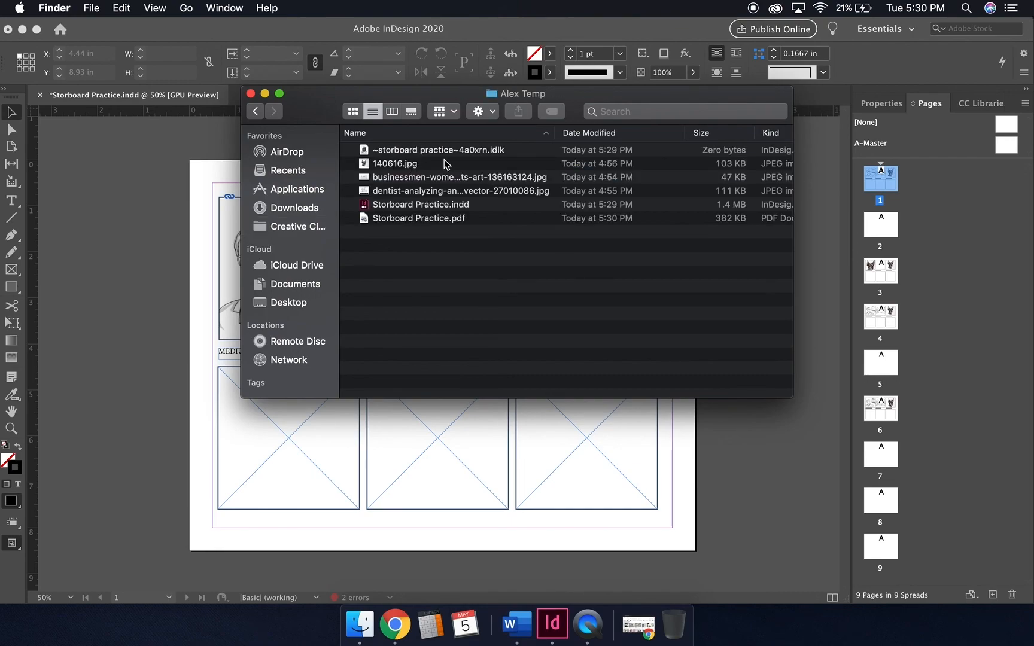
click(466, 218)
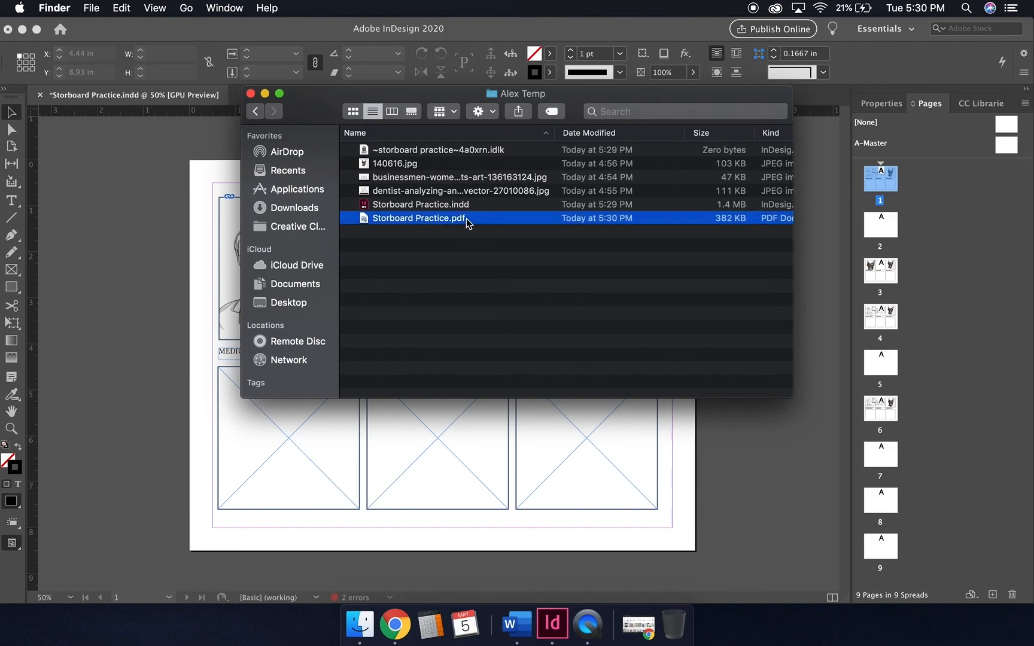
double_click(488, 219)
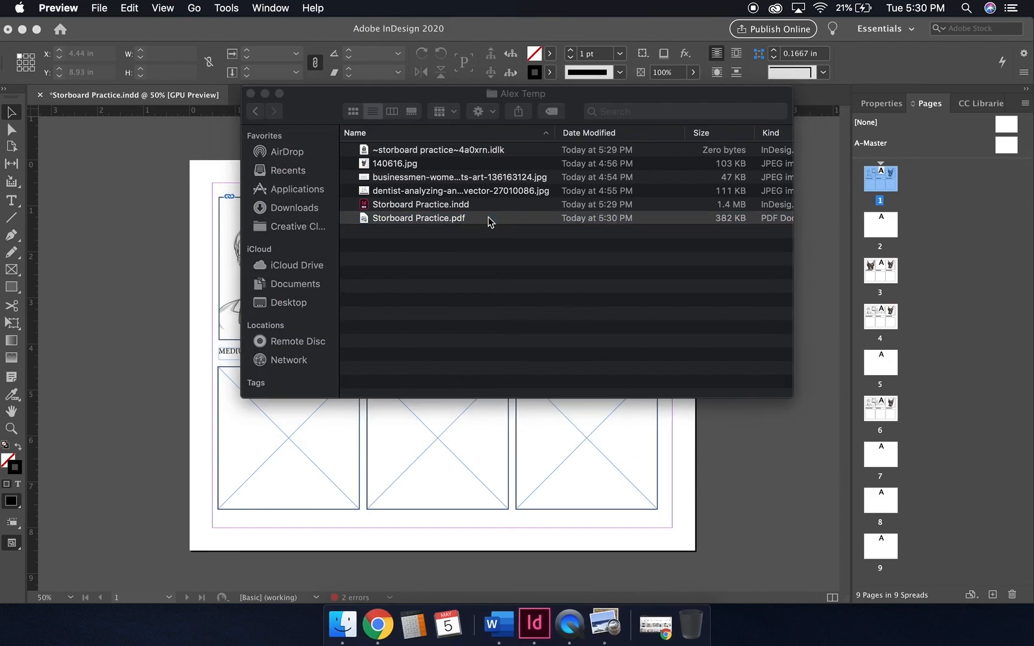
Look through the pages of the exported PDF, close it and switch back to InDesign.
scroll(473, 277, down, 10)
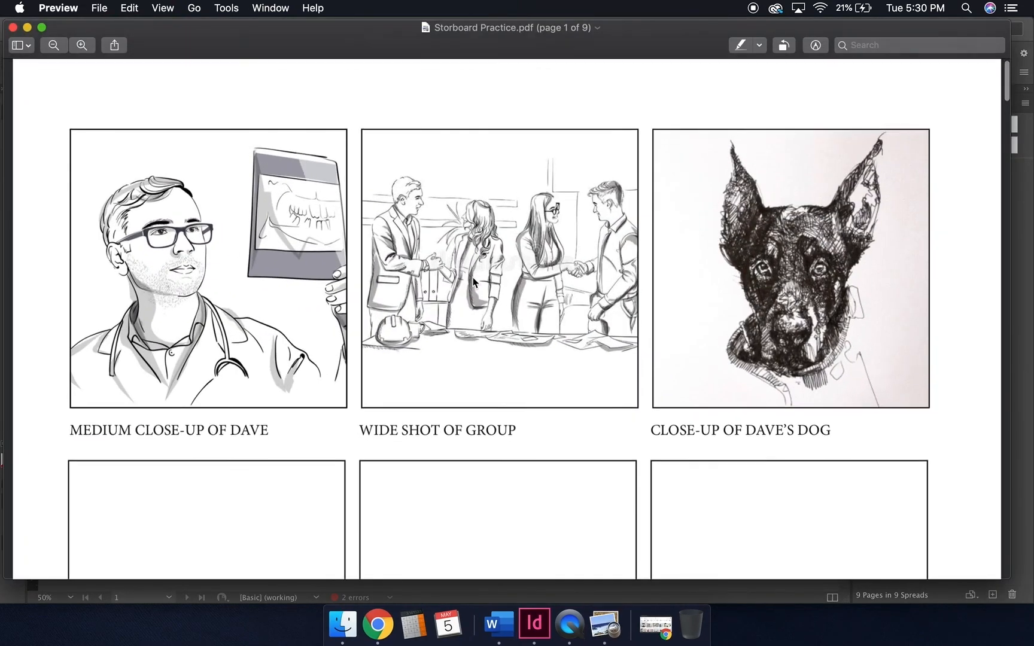
scroll(473, 281, down, 15)
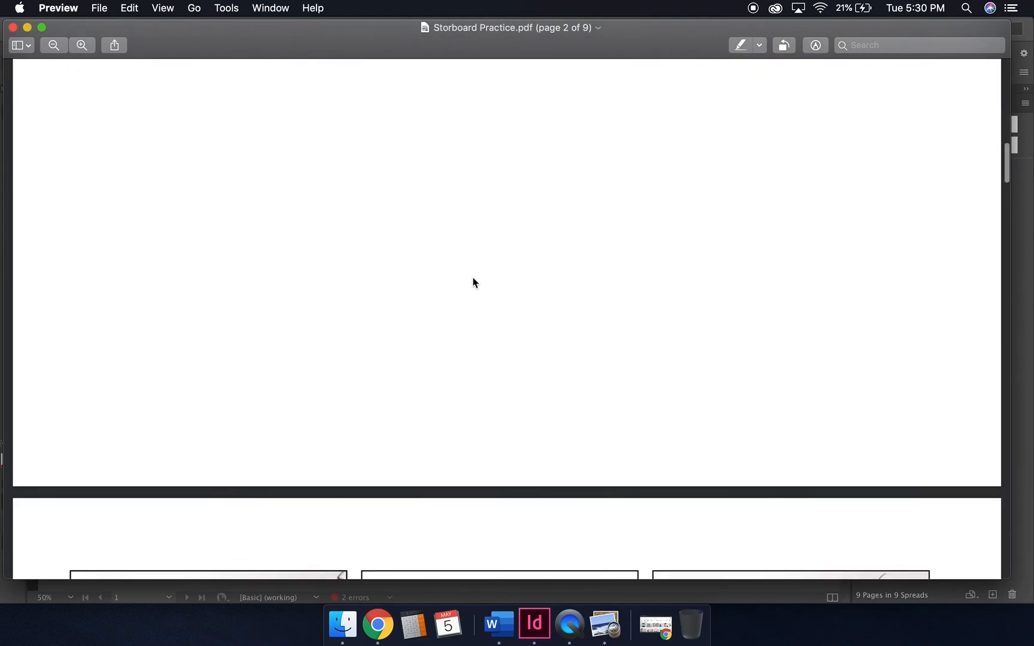
scroll(473, 282, down, 15)
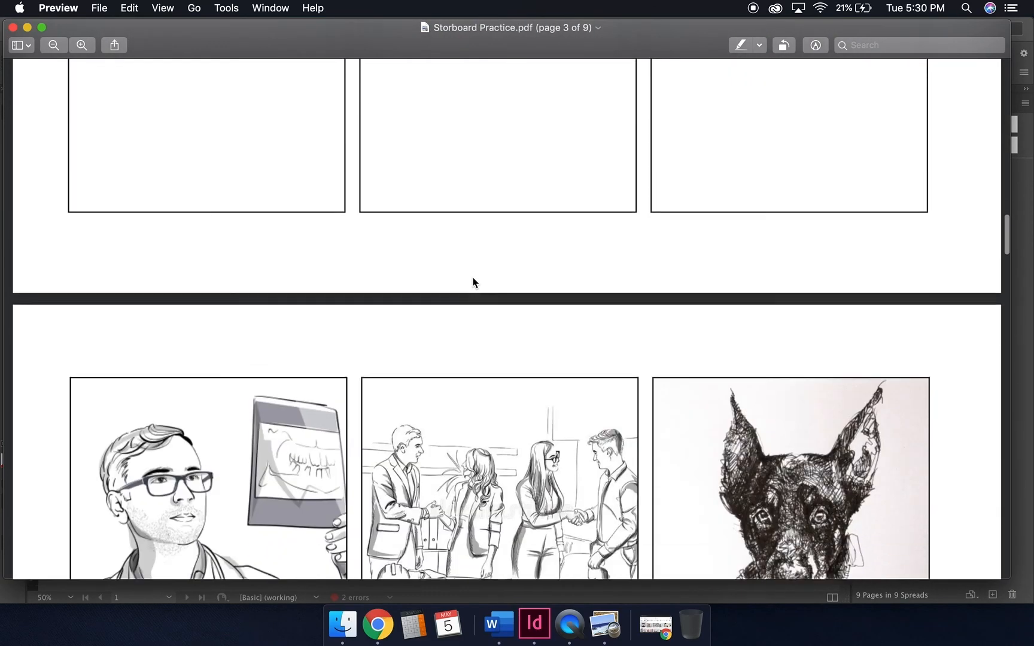
scroll(473, 282, down, 20)
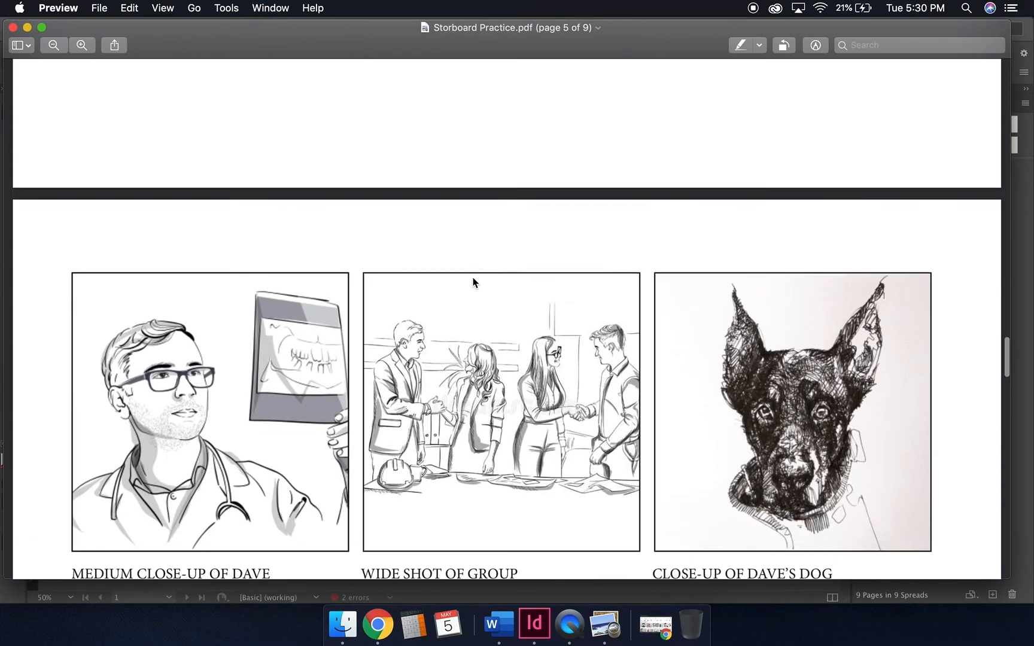
scroll(474, 283, up, 15)
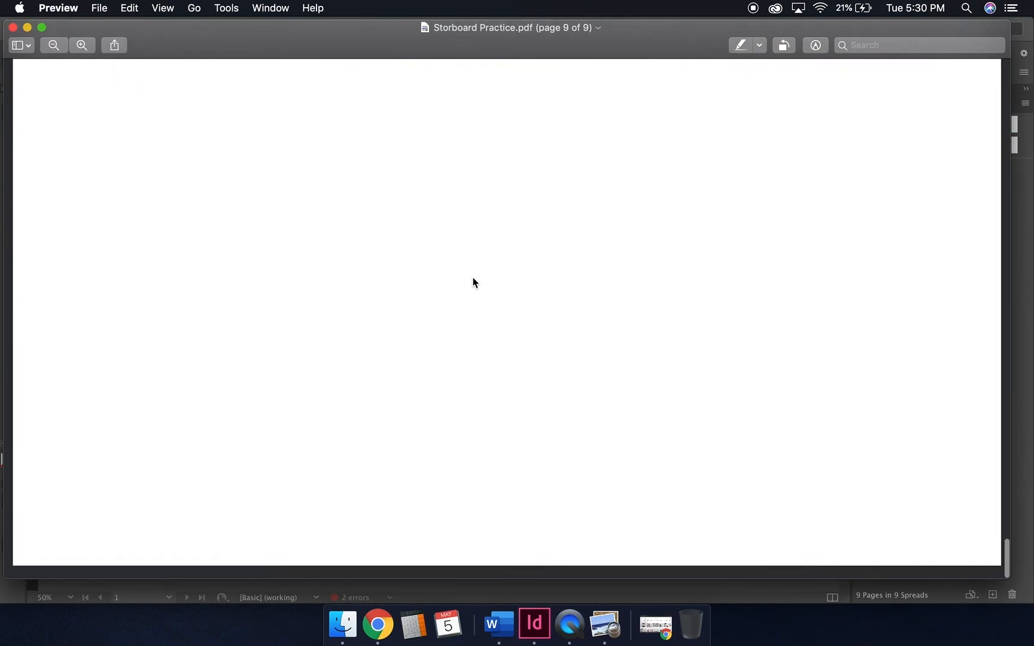
click(13, 27)
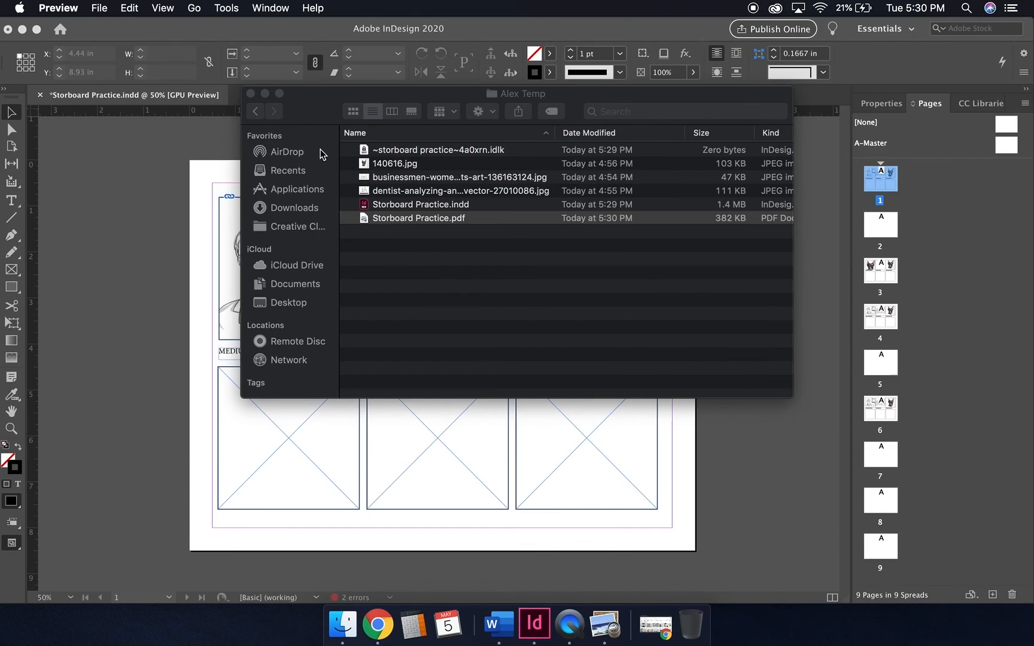
click(566, 30)
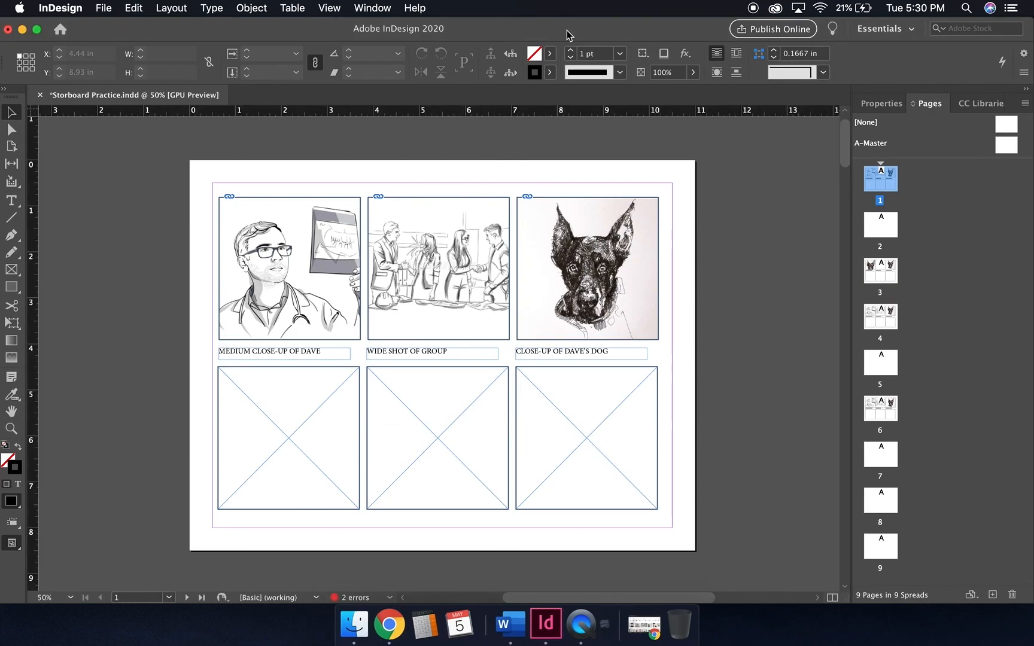